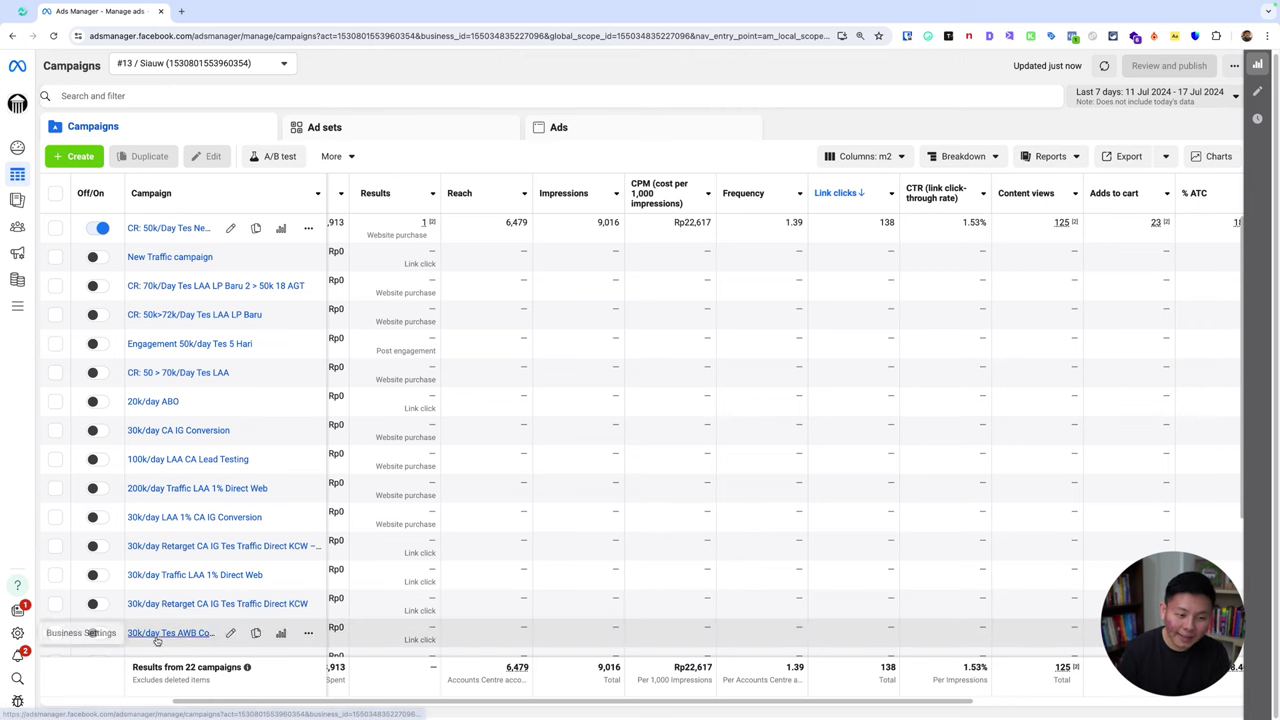
Step: Create a new campaign with the Traffic objective, using the manual traffic campaign setup
{"action": "left_click_drag", "start_coordinate": [196, 705], "coordinate": [48, 709]}
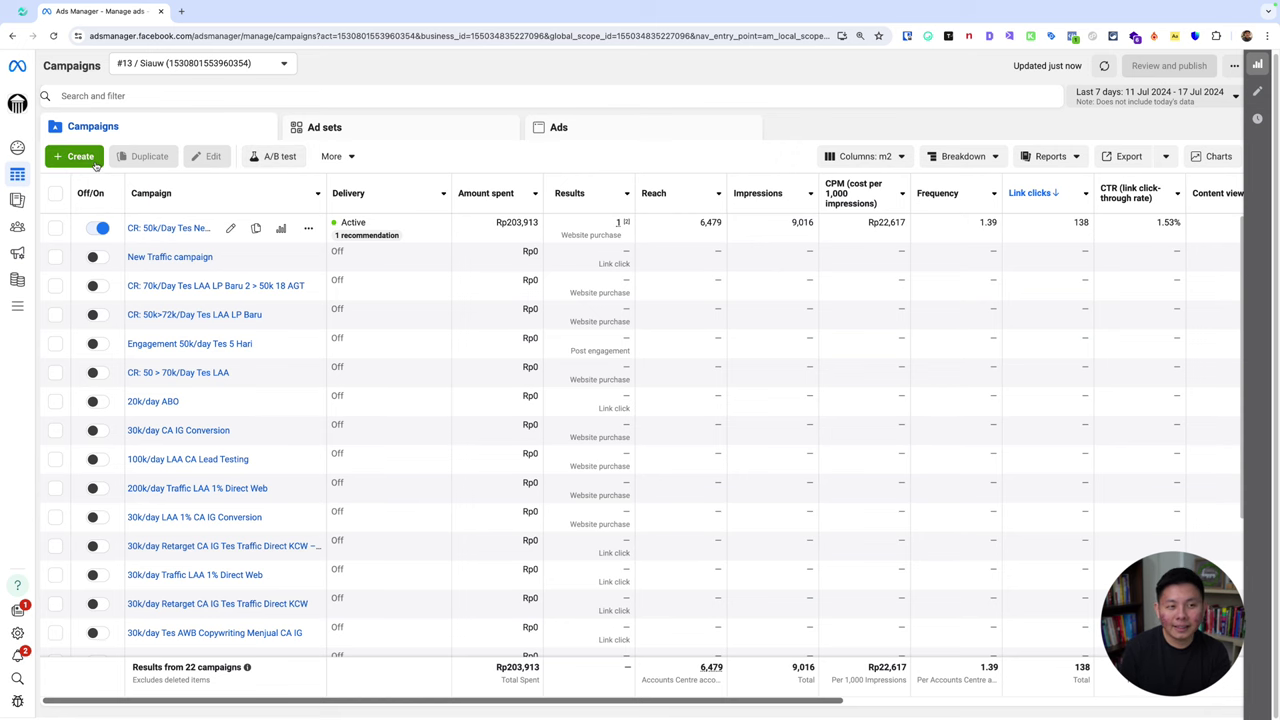
{"action": "left_click", "coordinate": [80, 157]}
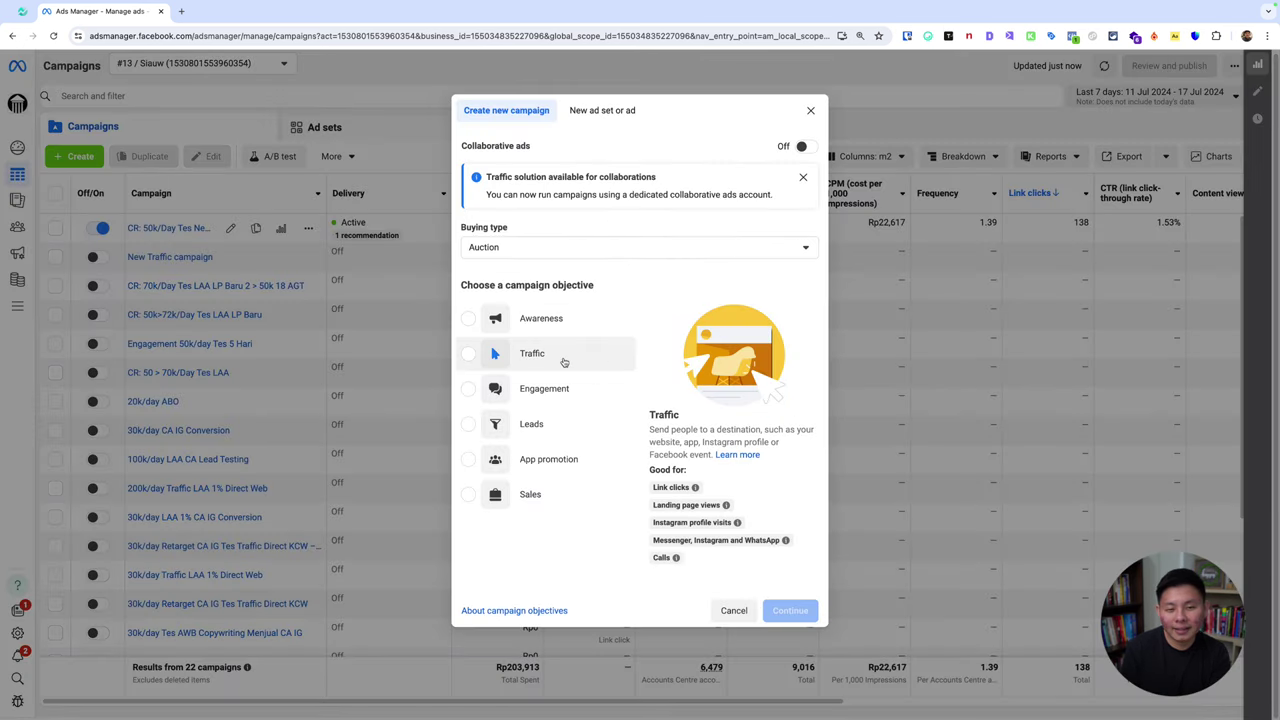
{"action": "left_click", "coordinate": [564, 357]}
{"action": "left_click", "coordinate": [790, 610]}
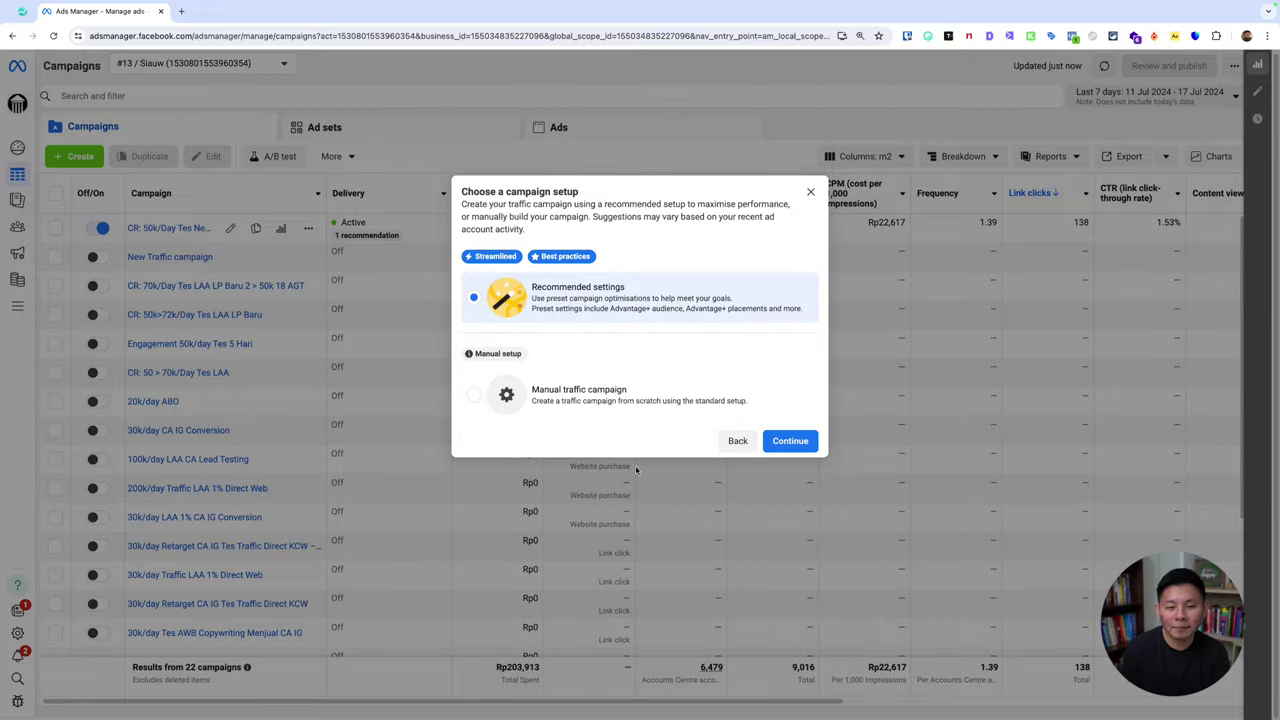
{"action": "left_click", "coordinate": [636, 405]}
{"action": "left_click", "coordinate": [775, 440]}
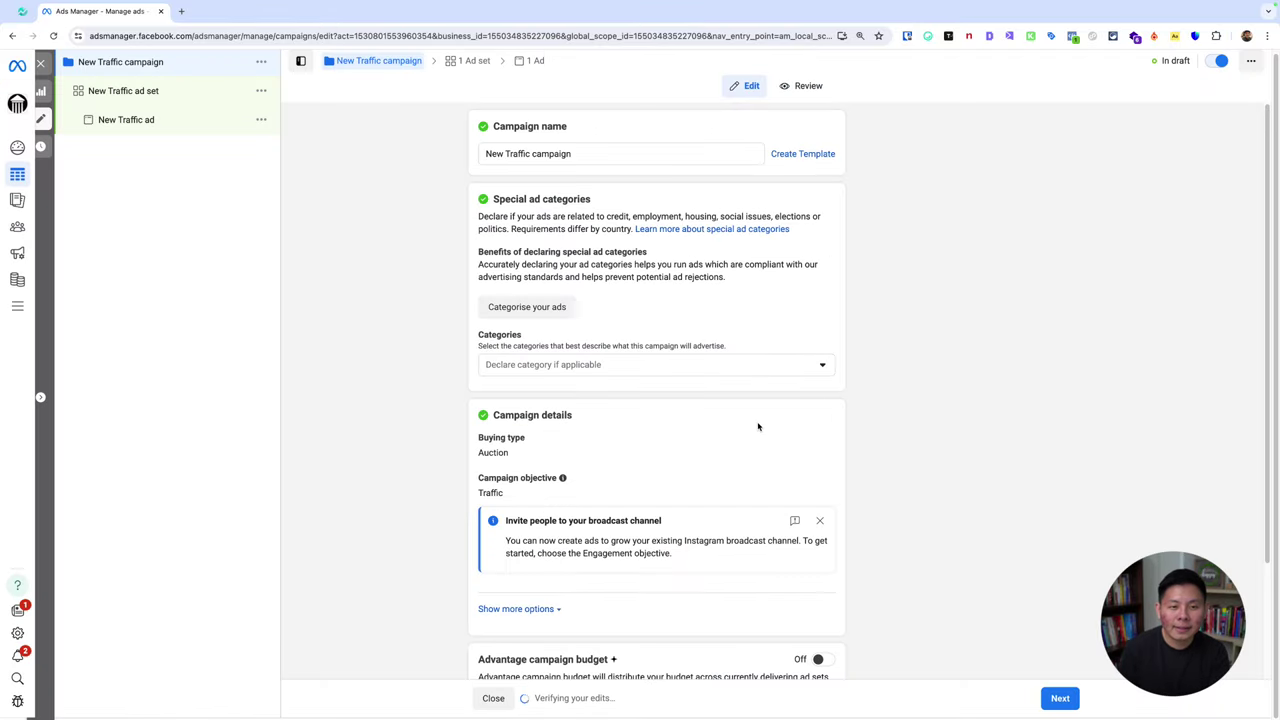
Step: Open the new traffic ad set and set its conversion location to Website
{"action": "left_click", "coordinate": [157, 91]}
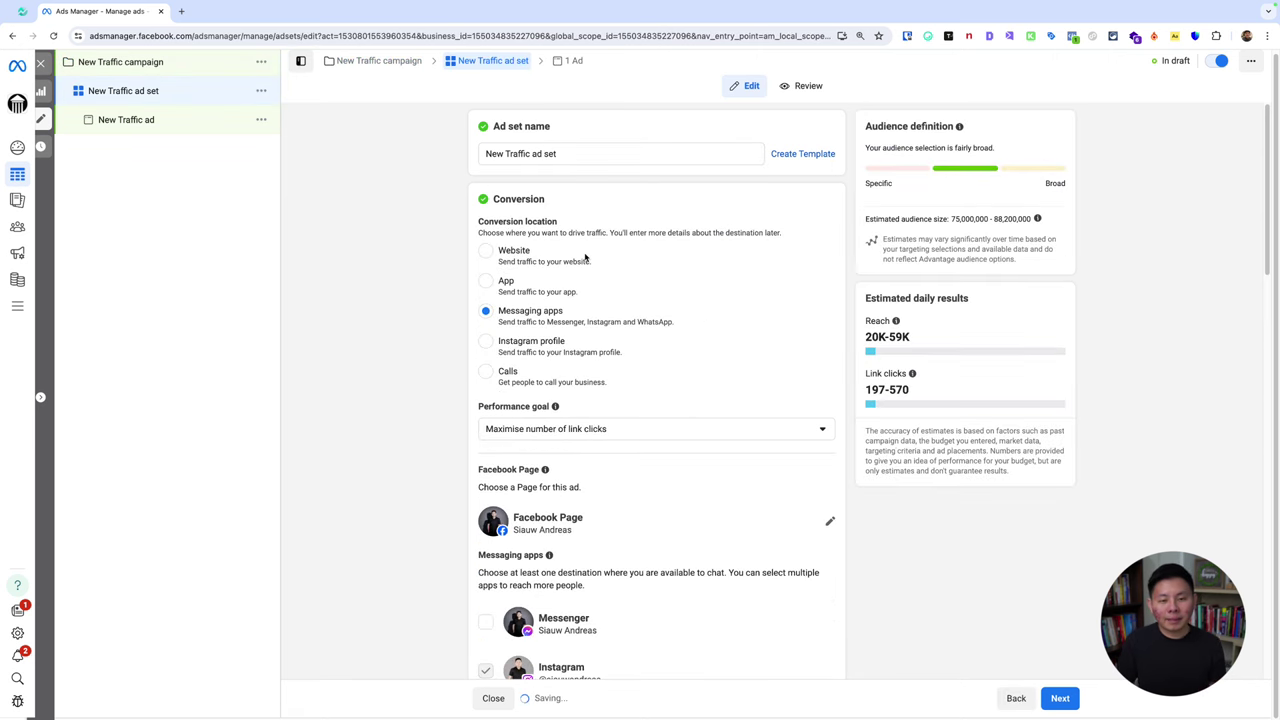
{"action": "left_click", "coordinate": [585, 258]}
Step: Search the ad set's detailed targeting for "small business"
{"action": "scroll", "coordinate": [447, 298], "scroll_direction": "down", "scroll_amount": 10}
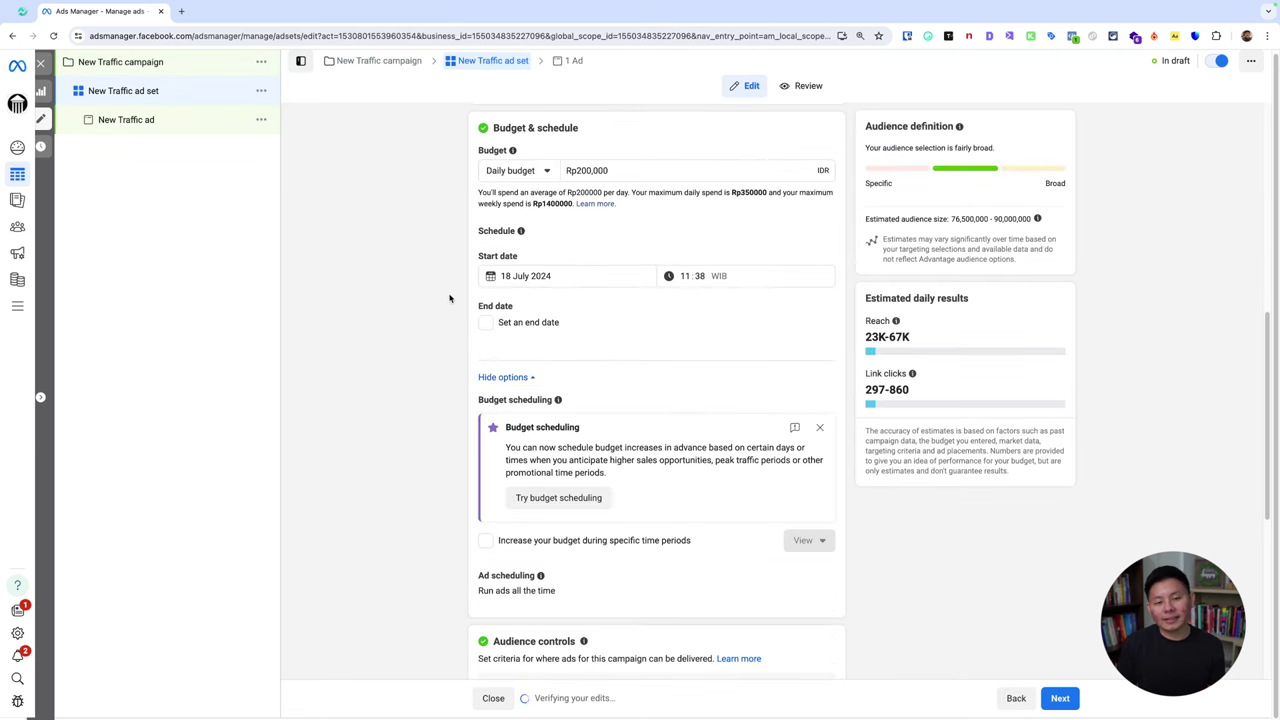
{"action": "scroll", "coordinate": [449, 298], "scroll_direction": "down", "scroll_amount": 5}
{"action": "left_click", "coordinate": [578, 483]}
{"action": "left_click", "coordinate": [610, 476]}
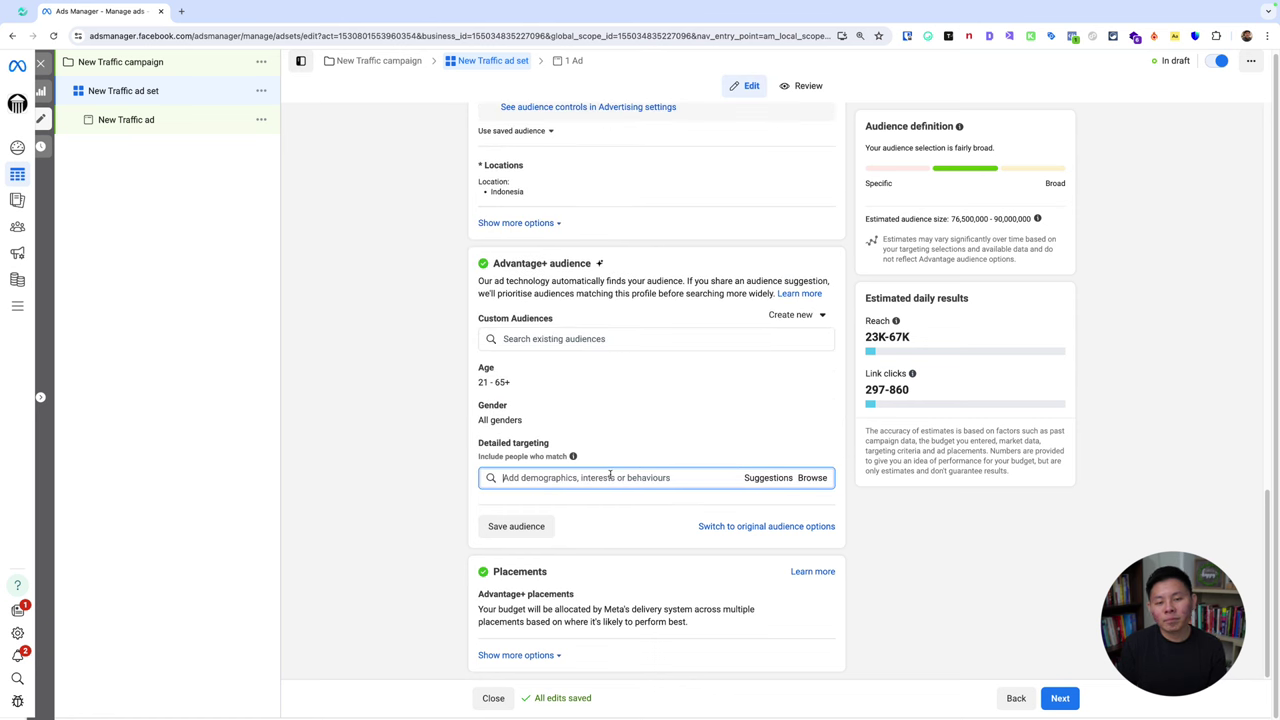
{"action": "type", "text": "small business"}
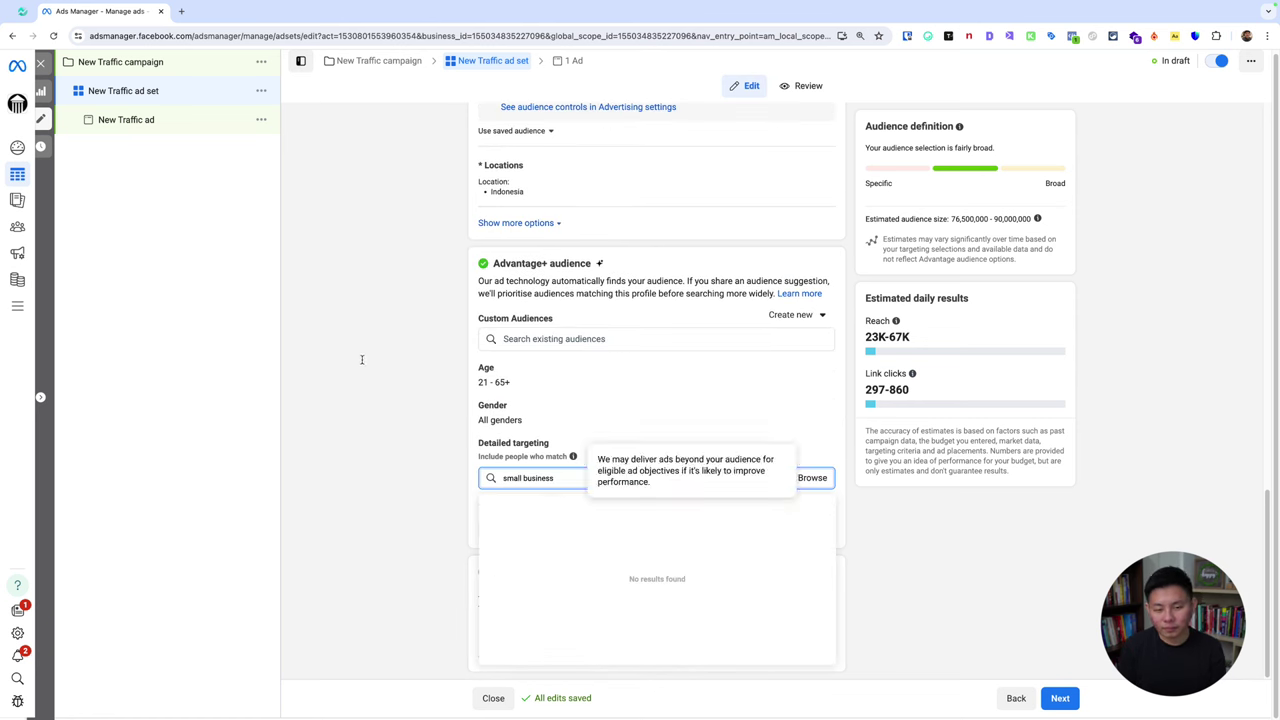
{"action": "scroll", "coordinate": [443, 414], "scroll_direction": "down", "scroll_amount": 1}
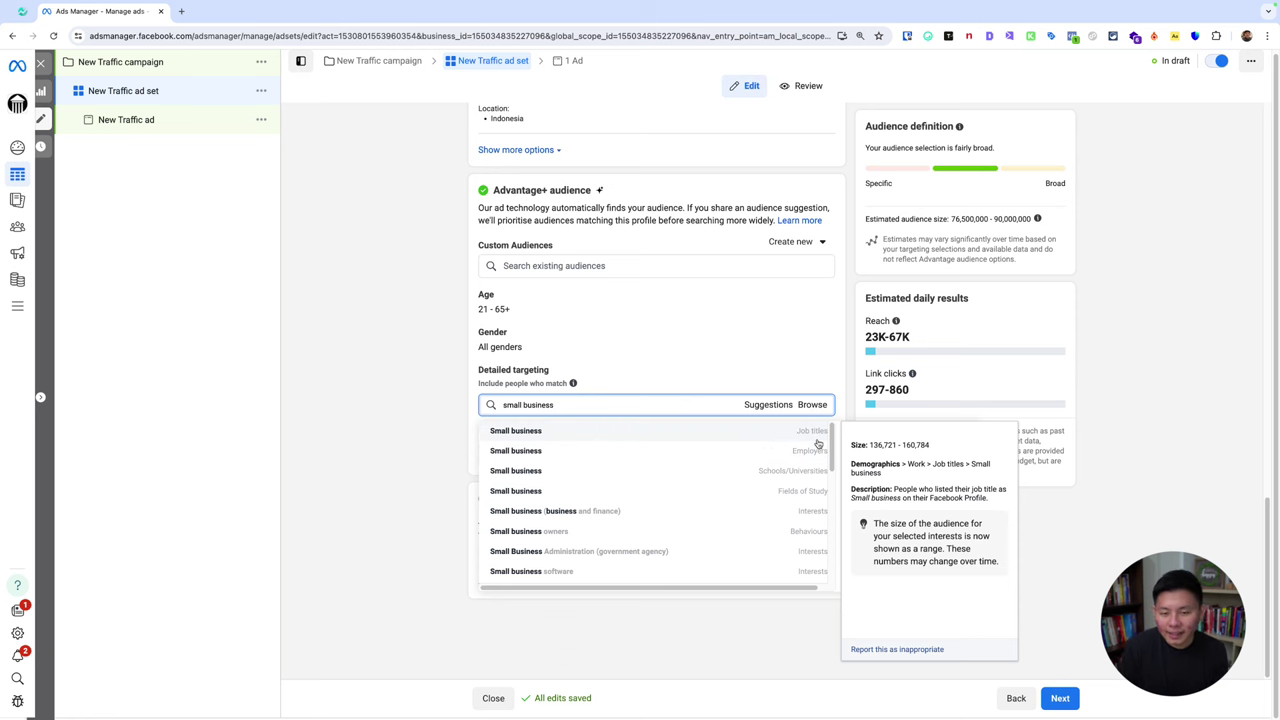
{"action": "scroll", "coordinate": [820, 444], "scroll_direction": "up", "scroll_amount": 1}
Step: Underline the Job titles, Employers and Schools/Universities categories in red in the search results, and clear the annotations
{"action": "key", "text": "super+shift+a"}
{"action": "left_click_drag", "start_coordinate": [784, 510], "coordinate": [826, 511]}
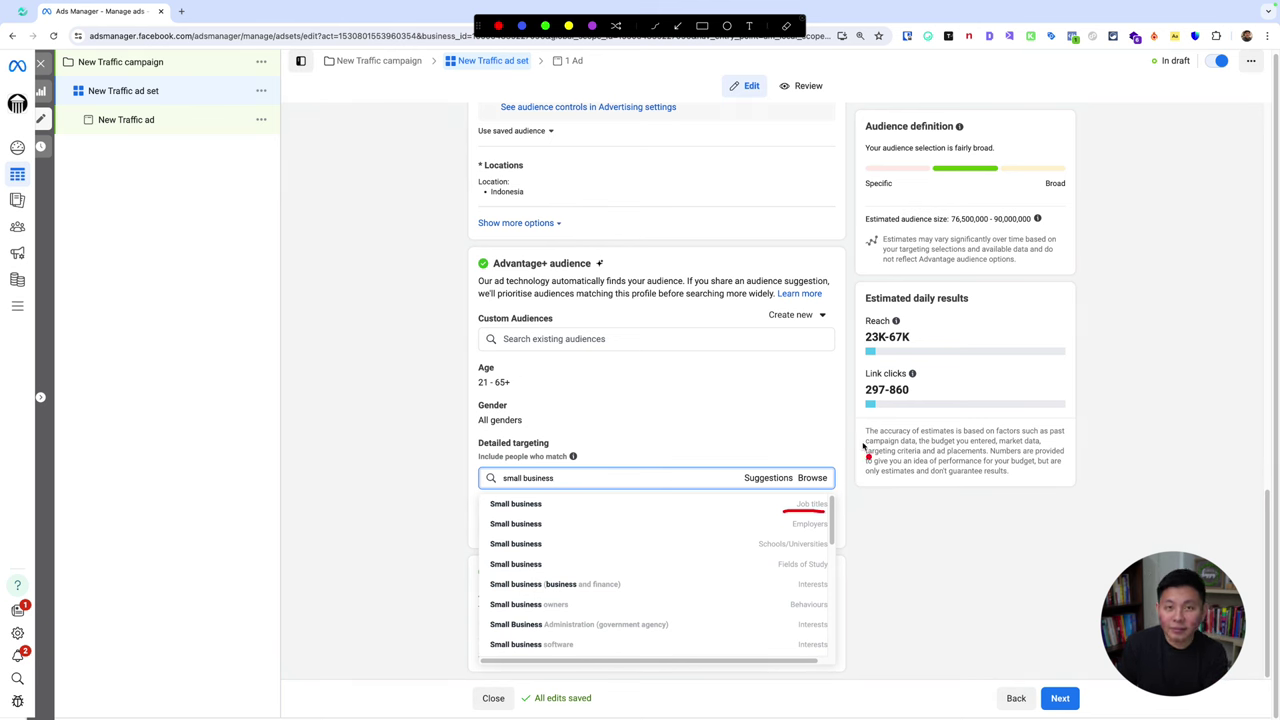
{"action": "left_click_drag", "start_coordinate": [779, 536], "coordinate": [826, 531]}
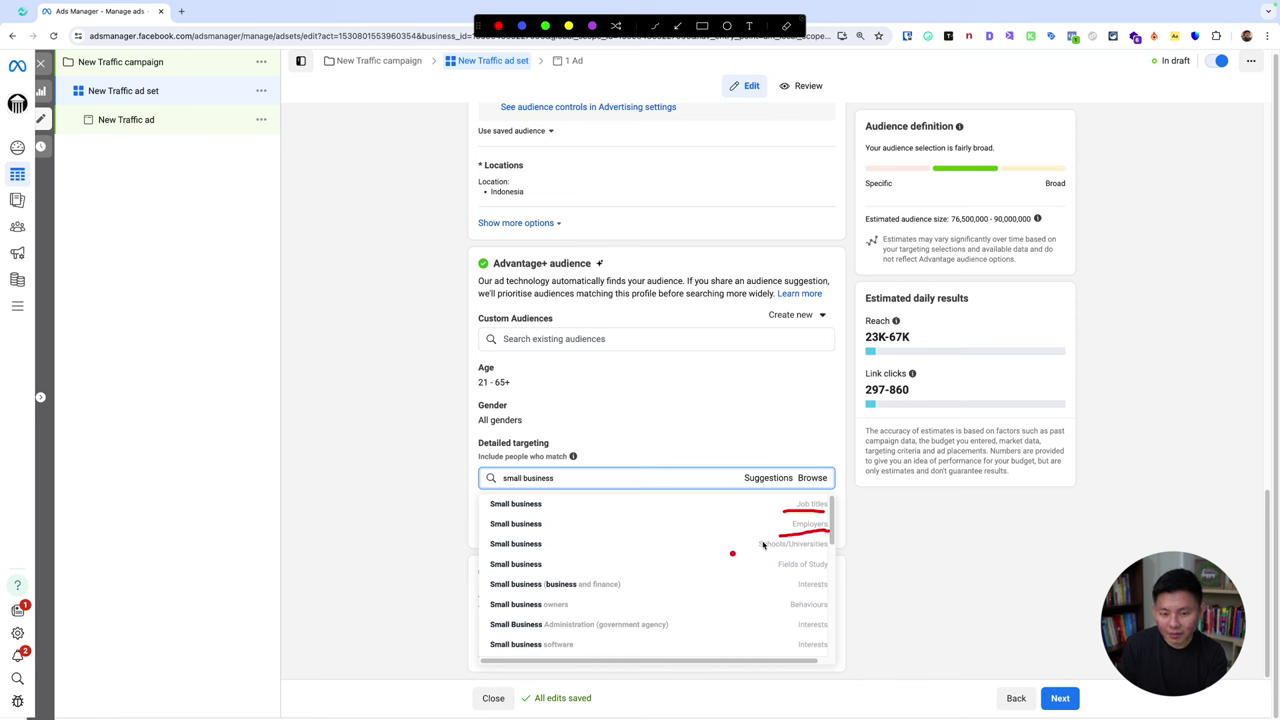
{"action": "left_click_drag", "start_coordinate": [740, 552], "coordinate": [827, 552]}
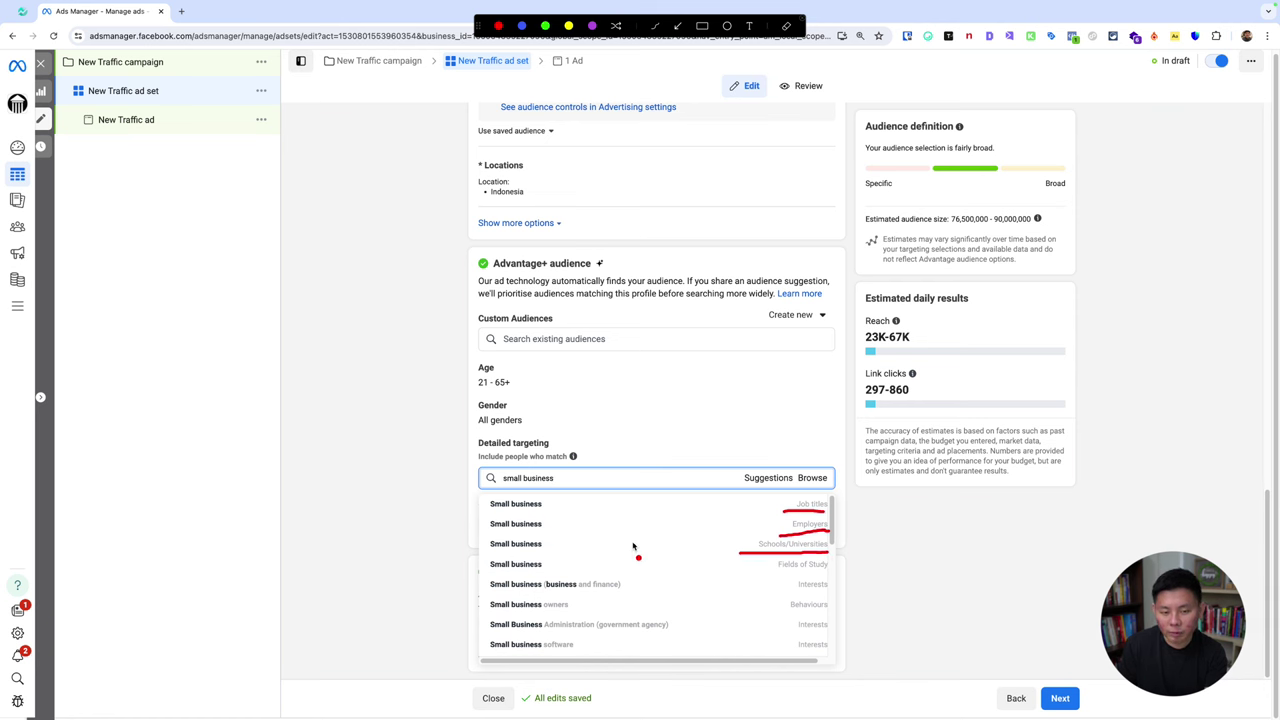
{"action": "key", "text": "Escape"}
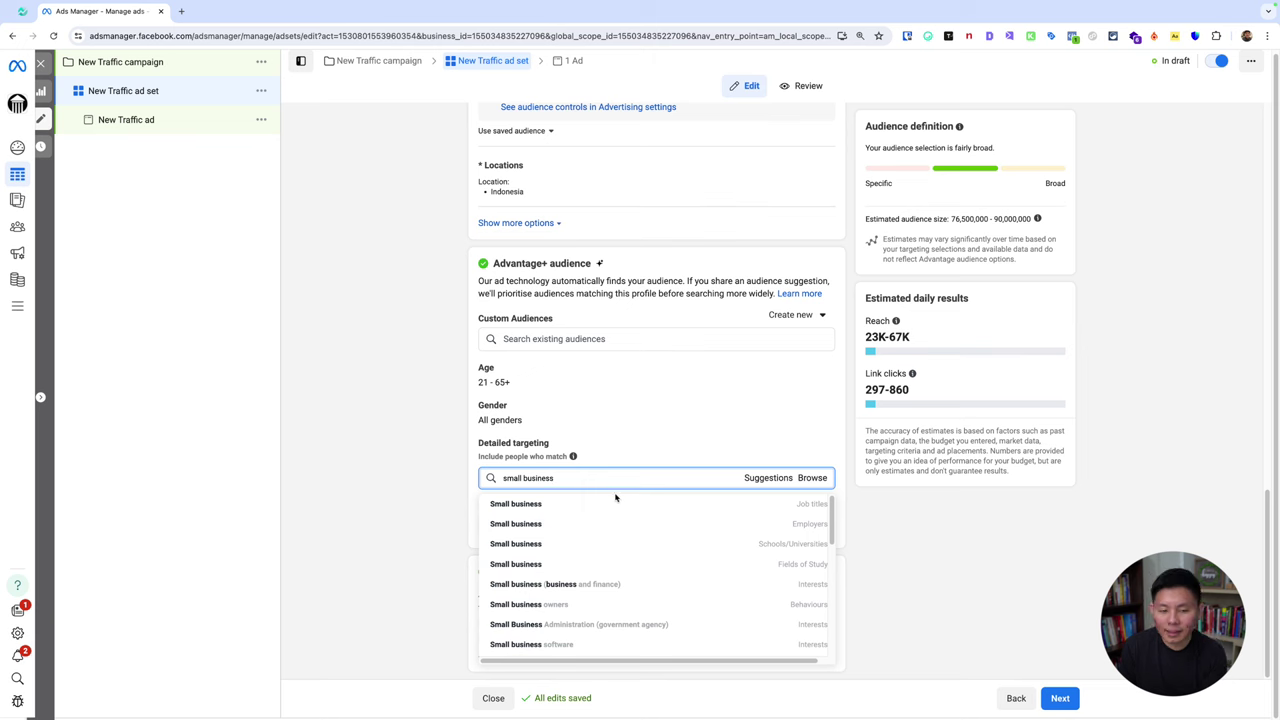
Step: Add the Small business job title to detailed targeting, circle the estimated audience size, and clear the annotation
{"action": "scroll", "coordinate": [615, 497], "scroll_direction": "down", "scroll_amount": 1}
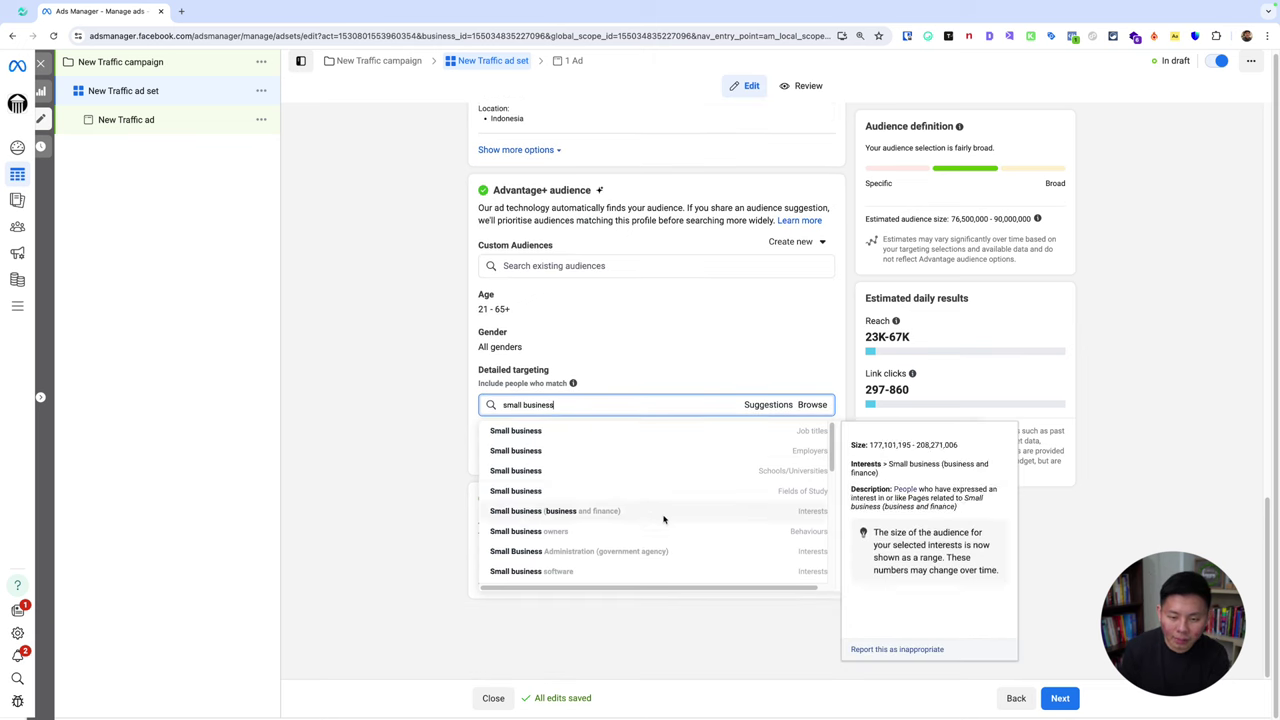
{"action": "left_click", "coordinate": [649, 440]}
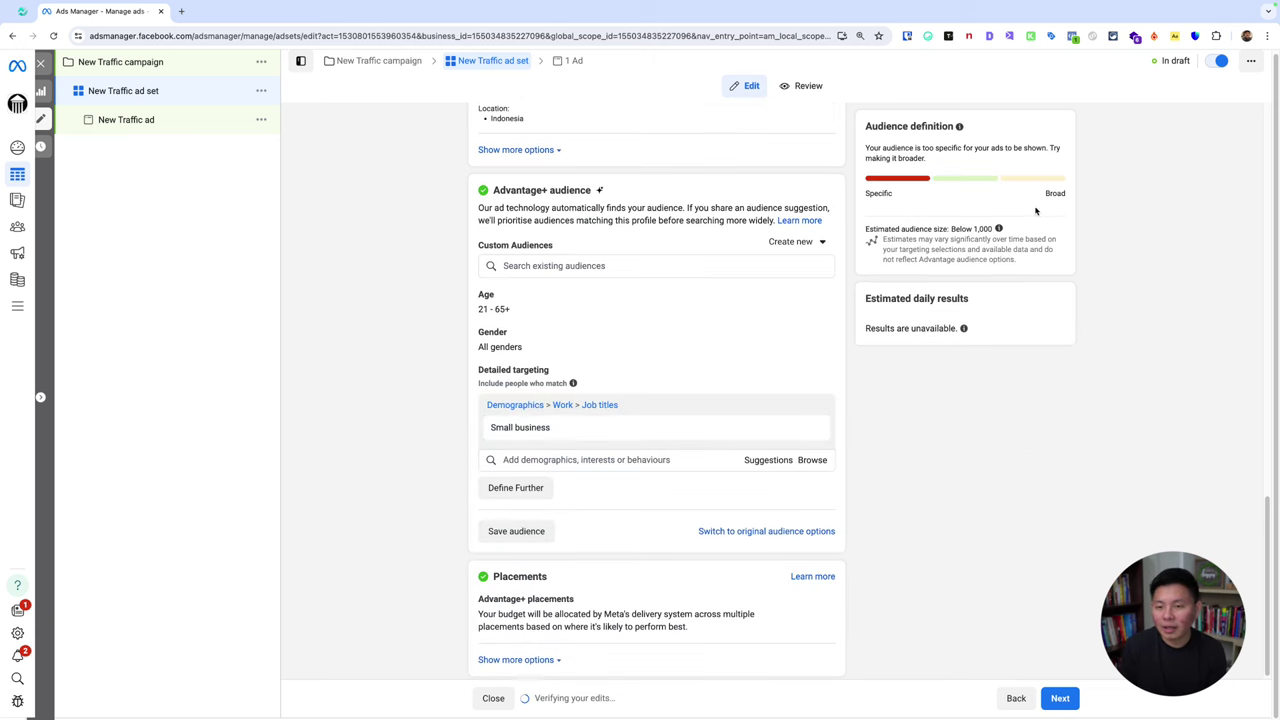
{"action": "key", "text": "alt+super+a"}
{"action": "mouse_move", "coordinate": [1036, 210]}
{"action": "left_mouse_down"}
{"action": "mouse_move", "coordinate": [930, 205]}
{"action": "mouse_move", "coordinate": [1065, 215]}
{"action": "mouse_move", "coordinate": [1003, 196]}
{"action": "left_mouse_up"}
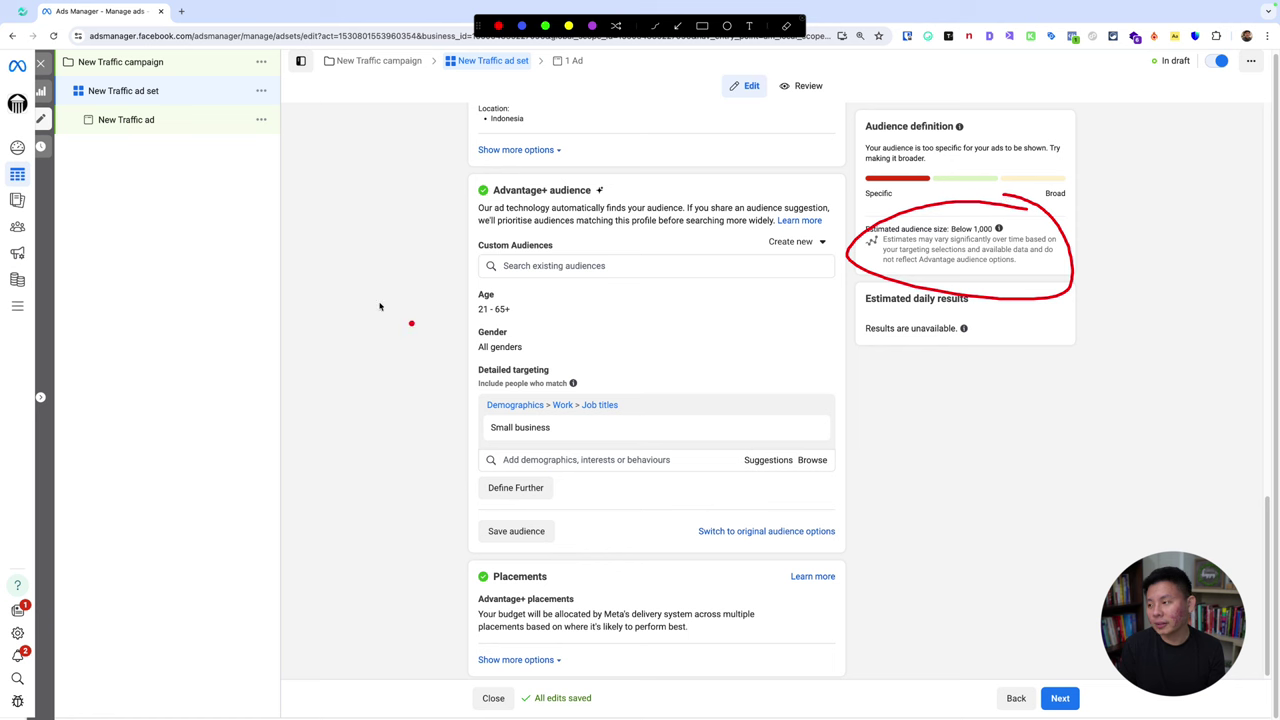
{"action": "key", "text": "Escape"}
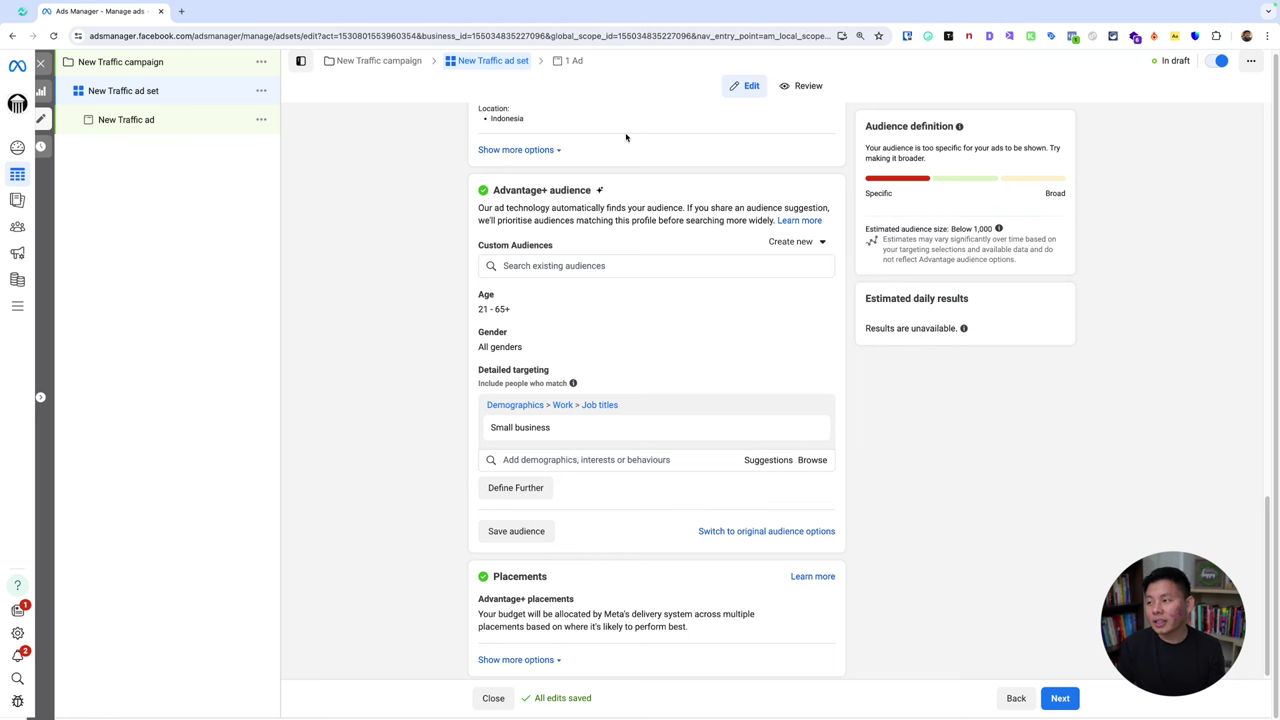
Step: Add the suggested Small business owners behaviour to detailed targeting and remove the Small business job title
{"action": "left_click", "coordinate": [770, 460]}
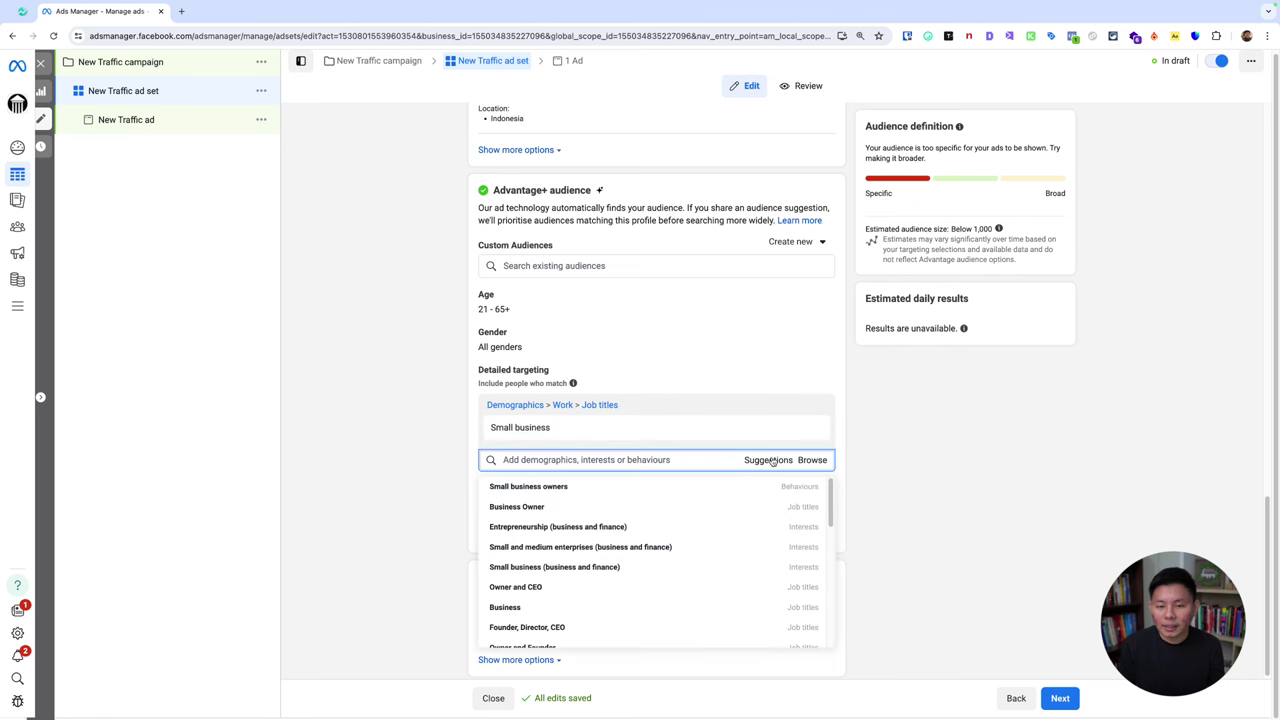
{"action": "left_click", "coordinate": [620, 490]}
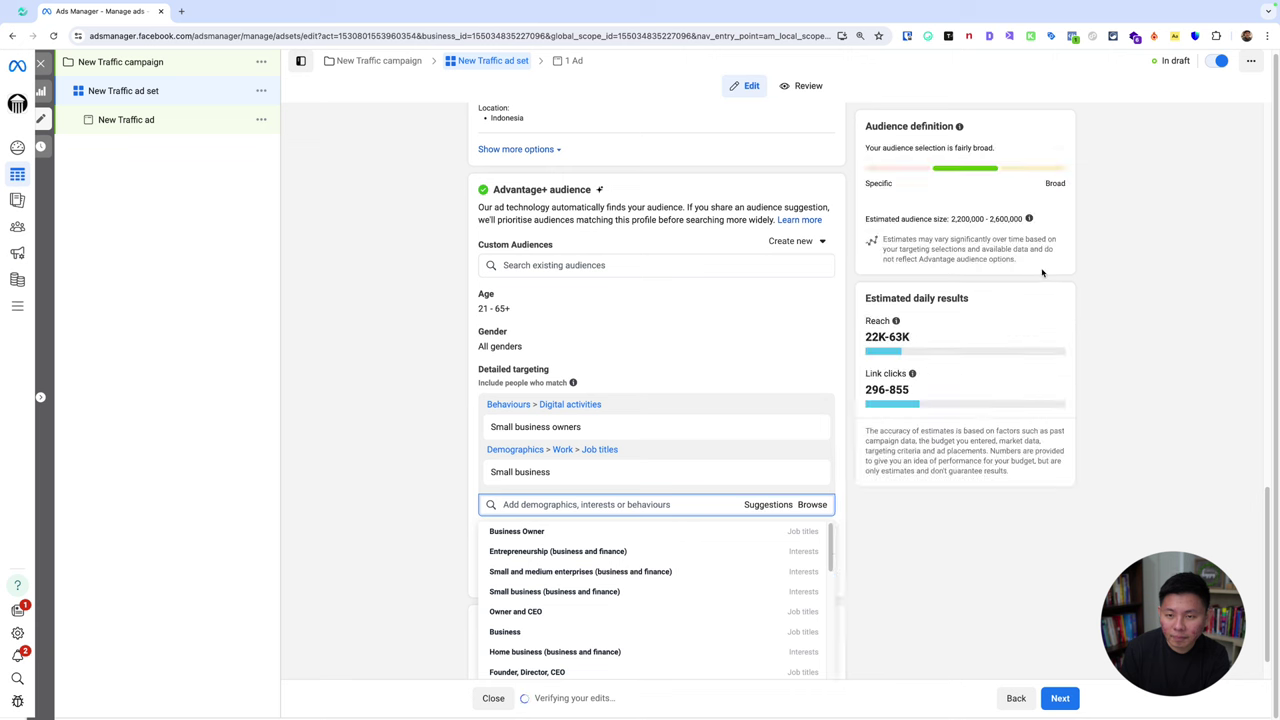
{"action": "left_click", "coordinate": [812, 474]}
Step: Examine the estimated audience size for Small business owners and the sizes of the suggested business interests
{"action": "mouse_move", "coordinate": [583, 436]}
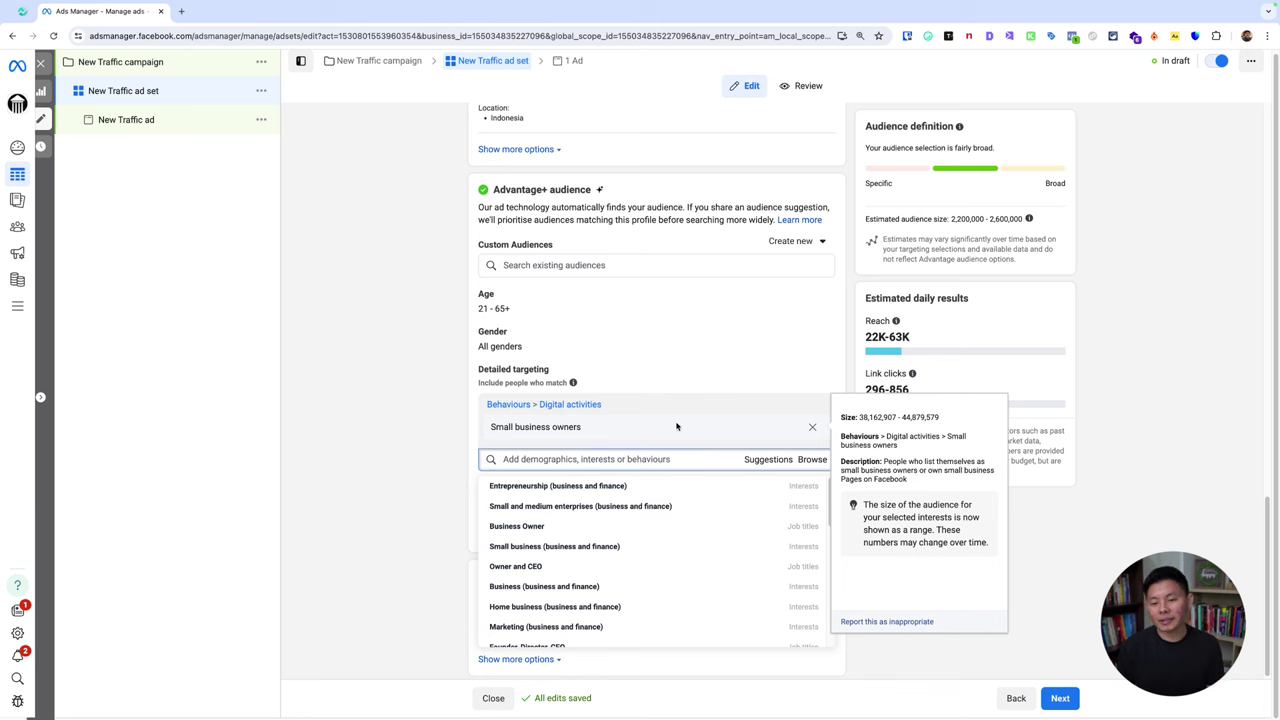
{"action": "left_click_drag", "start_coordinate": [944, 228], "coordinate": [1052, 230]}
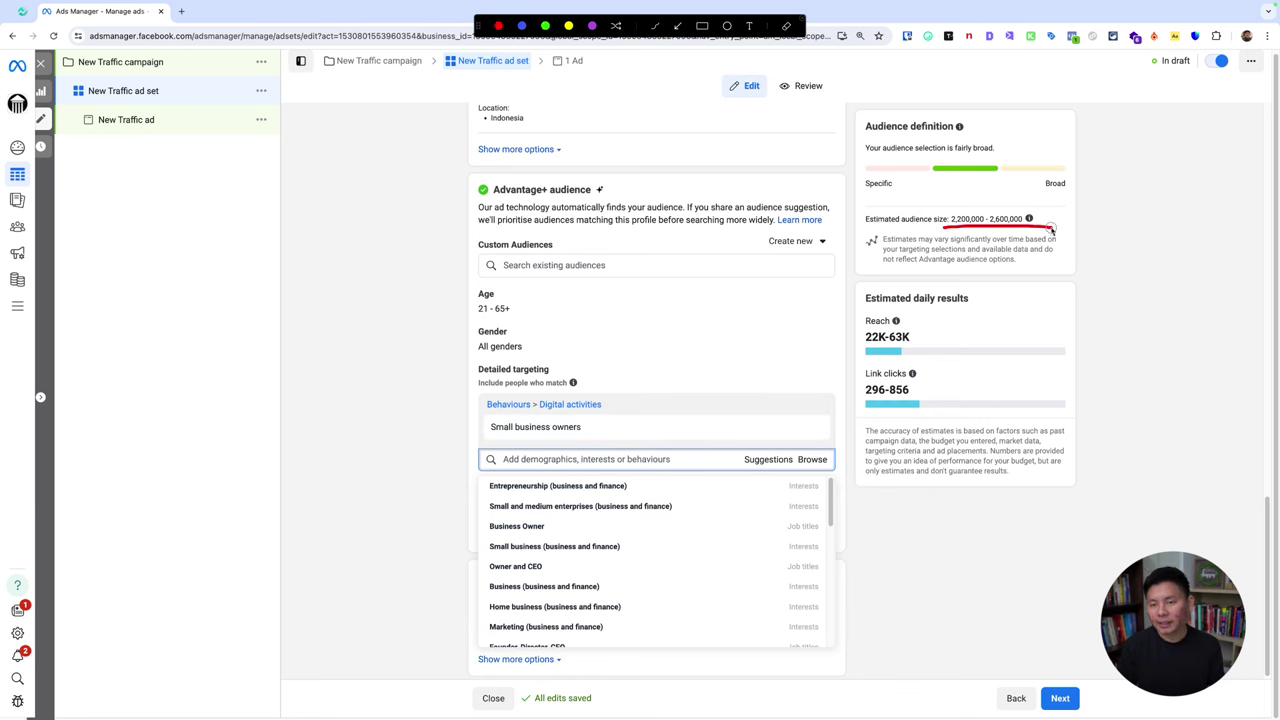
{"action": "key", "text": "Escape"}
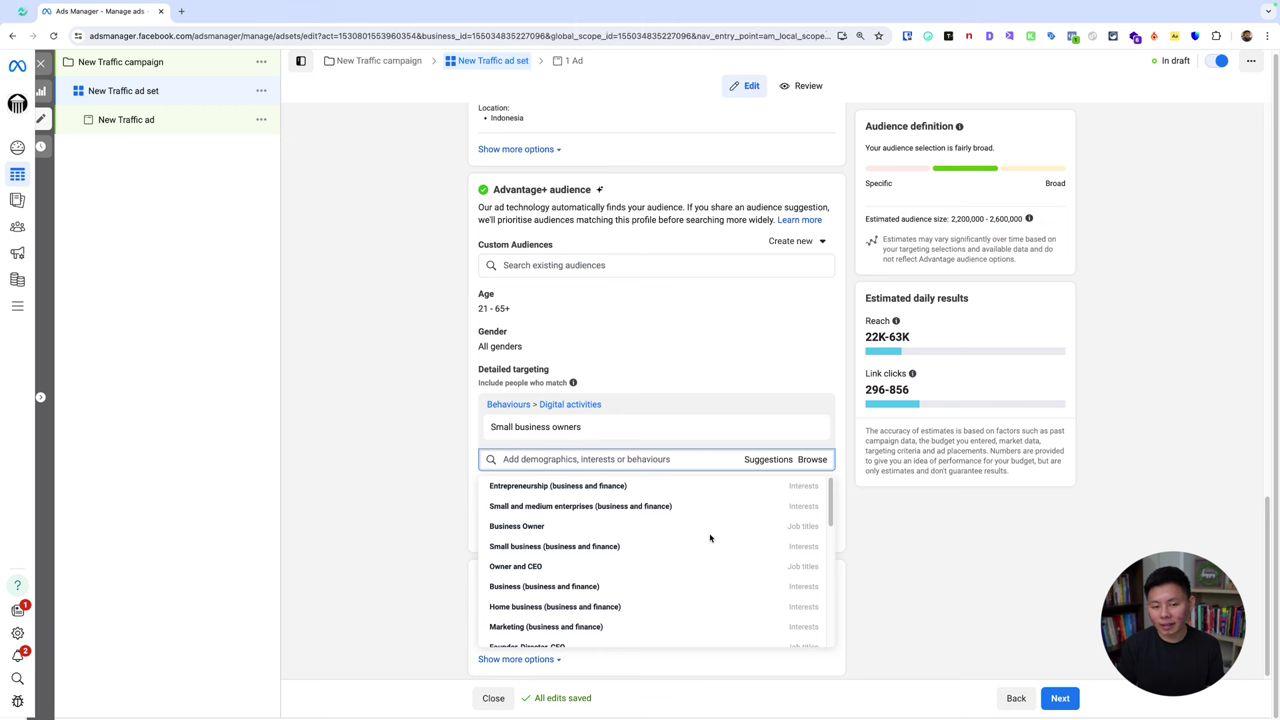
{"action": "mouse_move", "coordinate": [709, 517]}
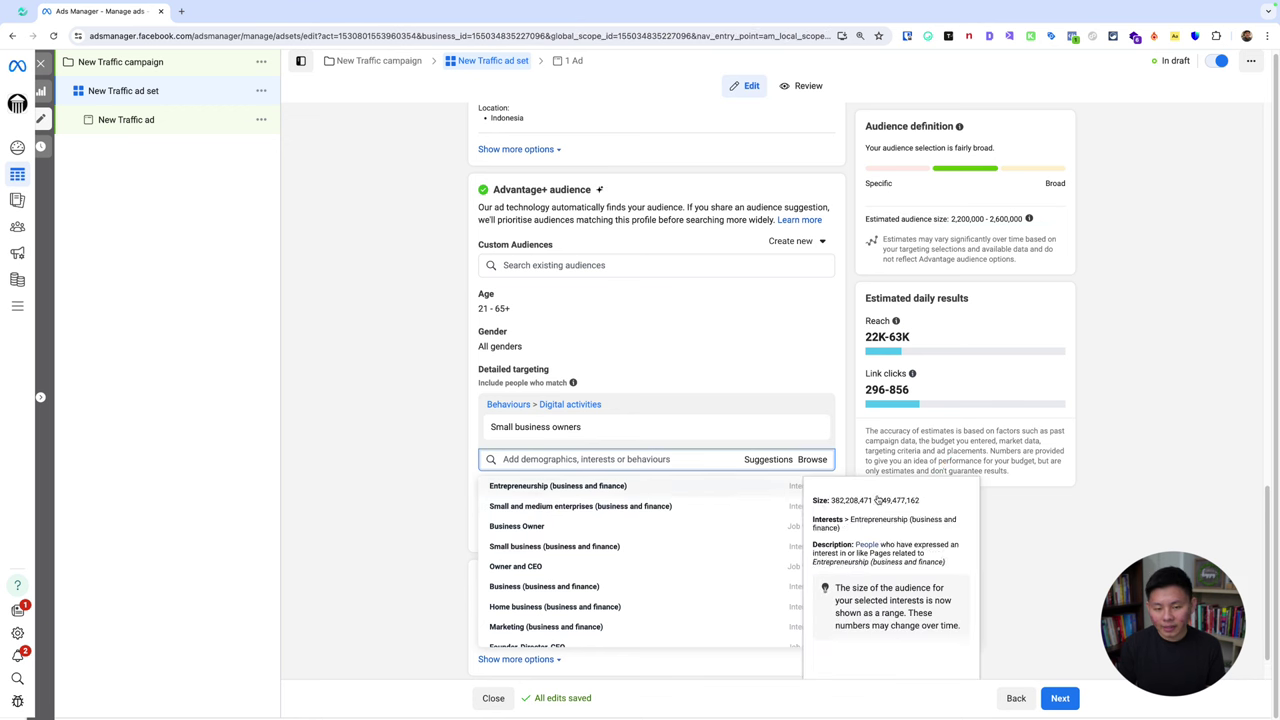
{"action": "mouse_move", "coordinate": [616, 488]}
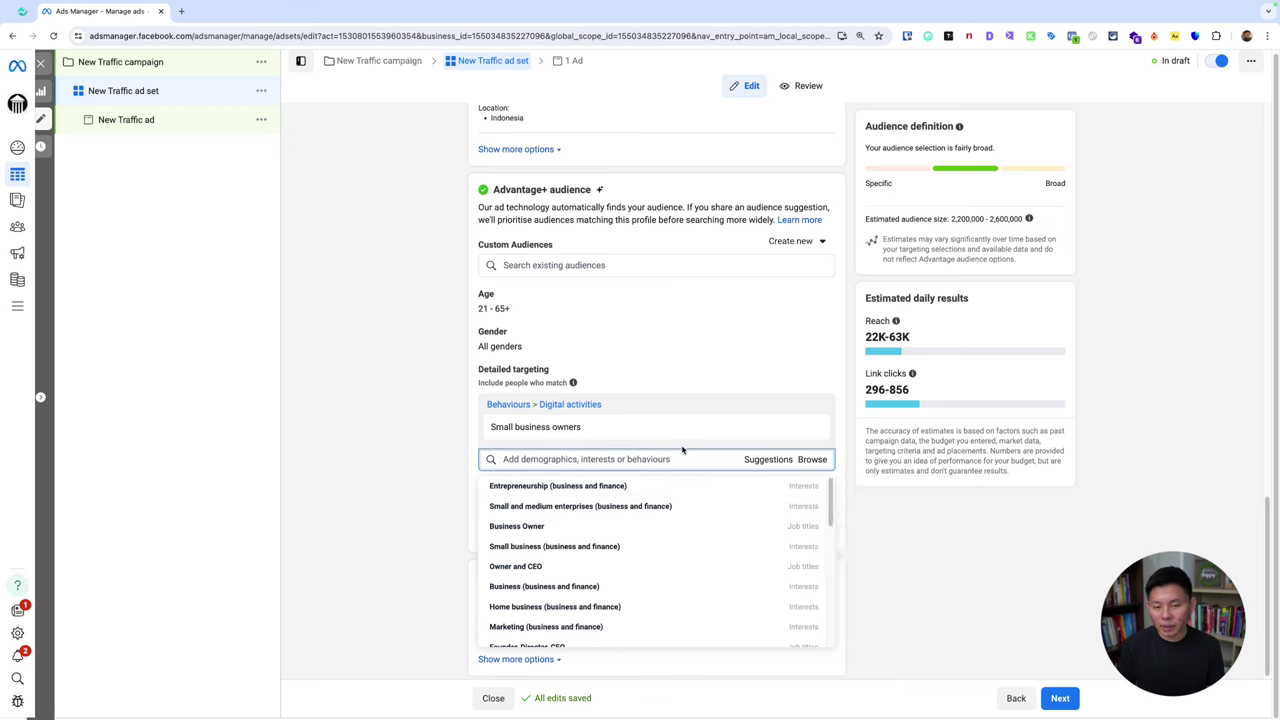
{"action": "mouse_move", "coordinate": [795, 607]}
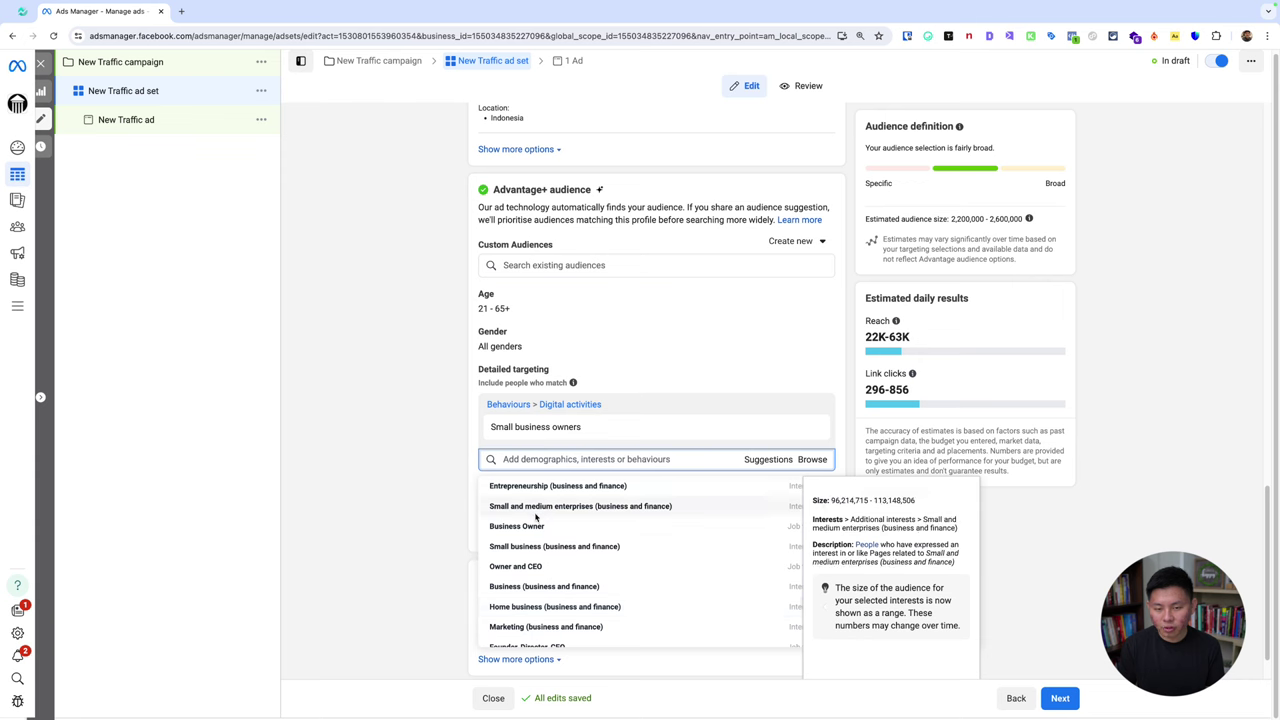
{"action": "mouse_move", "coordinate": [808, 432]}
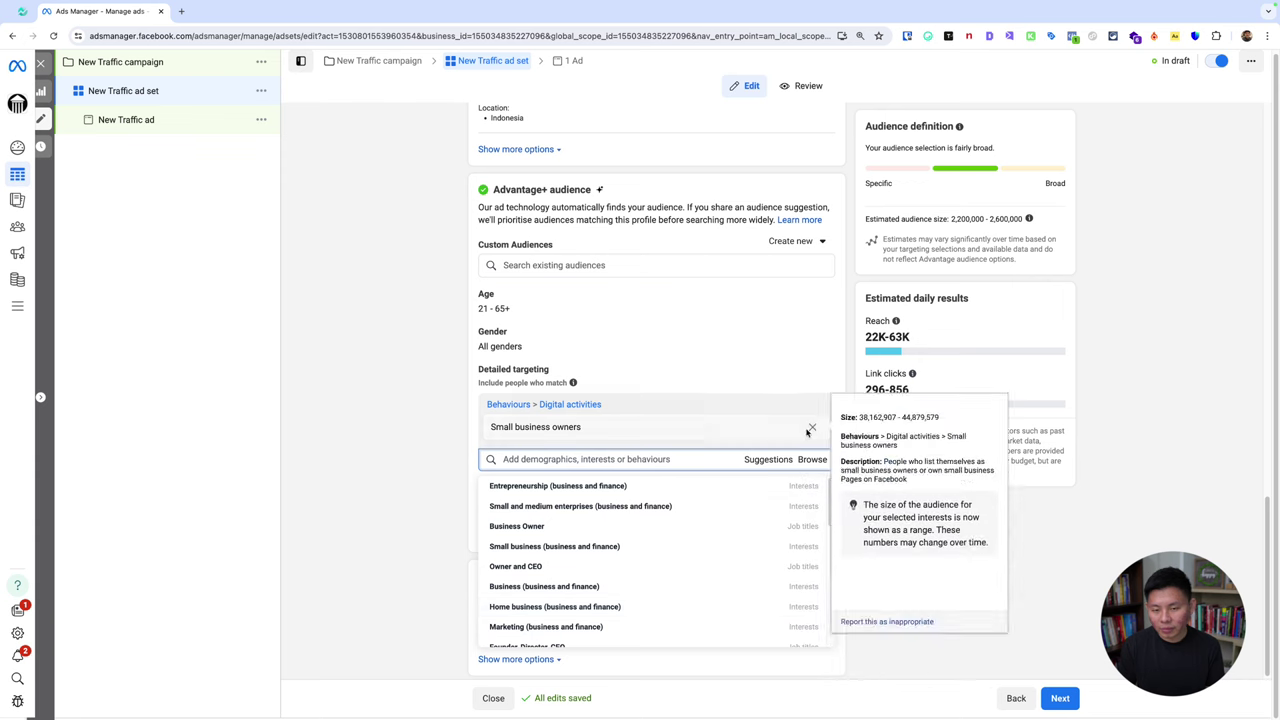
Step: Replace the Small business owners behaviour with the suggested Business Owner job title in detailed targeting
{"action": "left_click", "coordinate": [794, 528]}
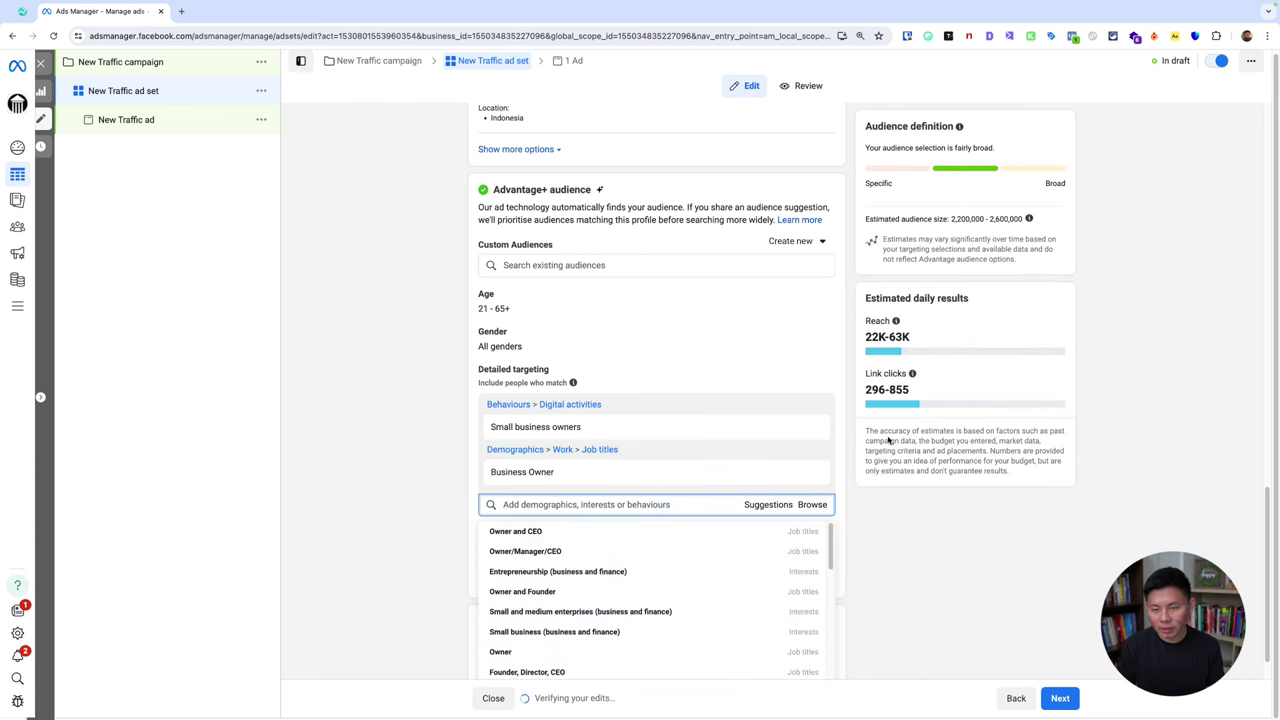
{"action": "left_click", "coordinate": [810, 429]}
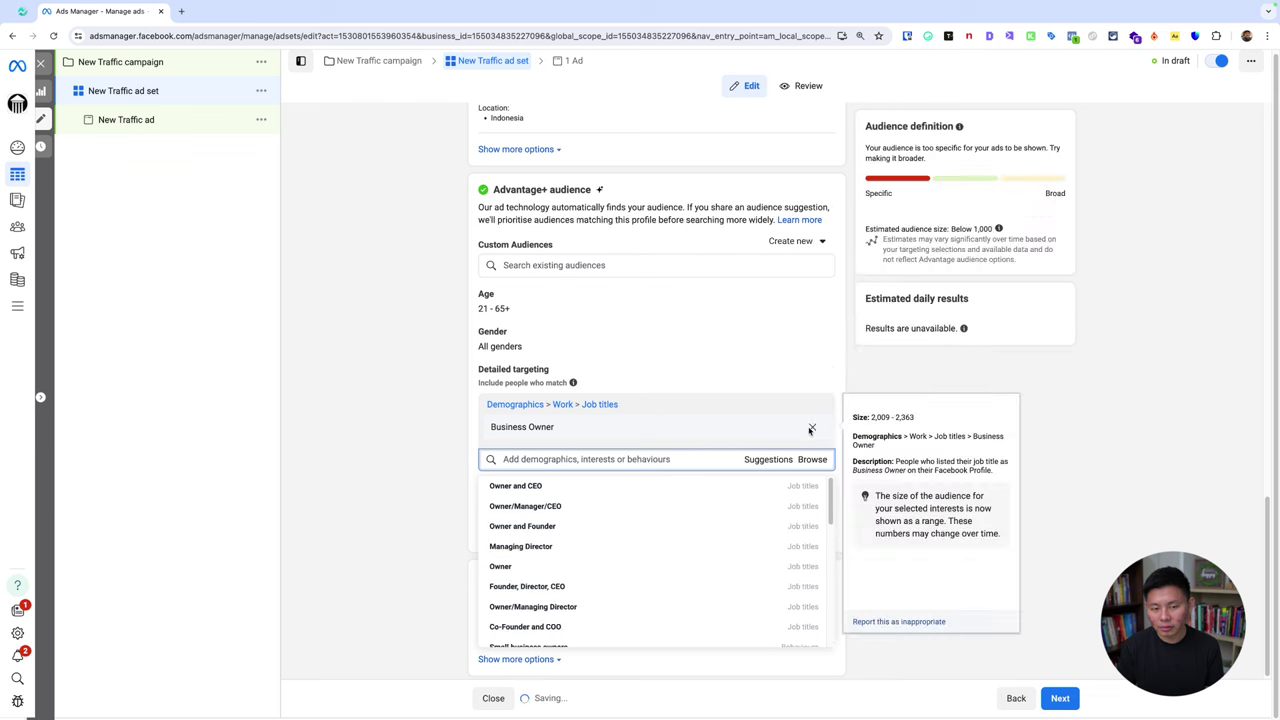
{"action": "left_click_drag", "start_coordinate": [940, 245], "coordinate": [1113, 230]}
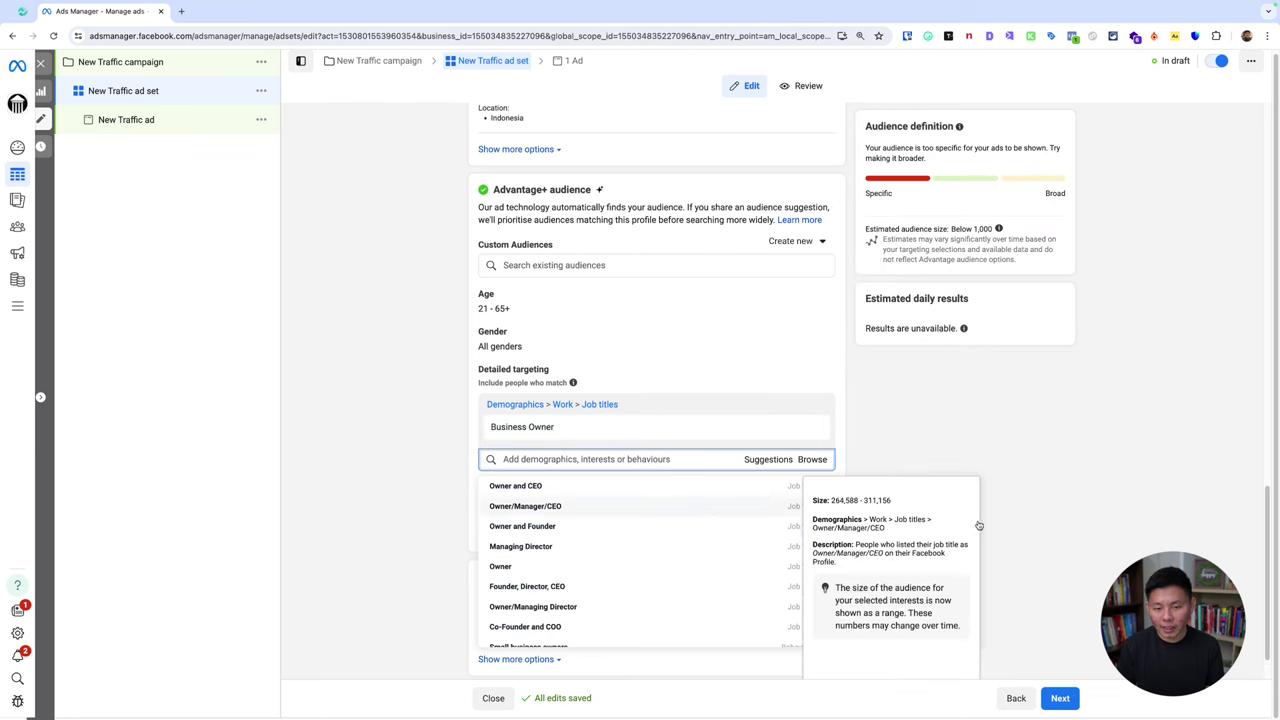
Step: Add the suggested job titles Owner and CEO, Owner/Manager/CEO, Co-Founder and COO, and Owner and Founder to detailed targeting
{"action": "left_click", "coordinate": [678, 482]}
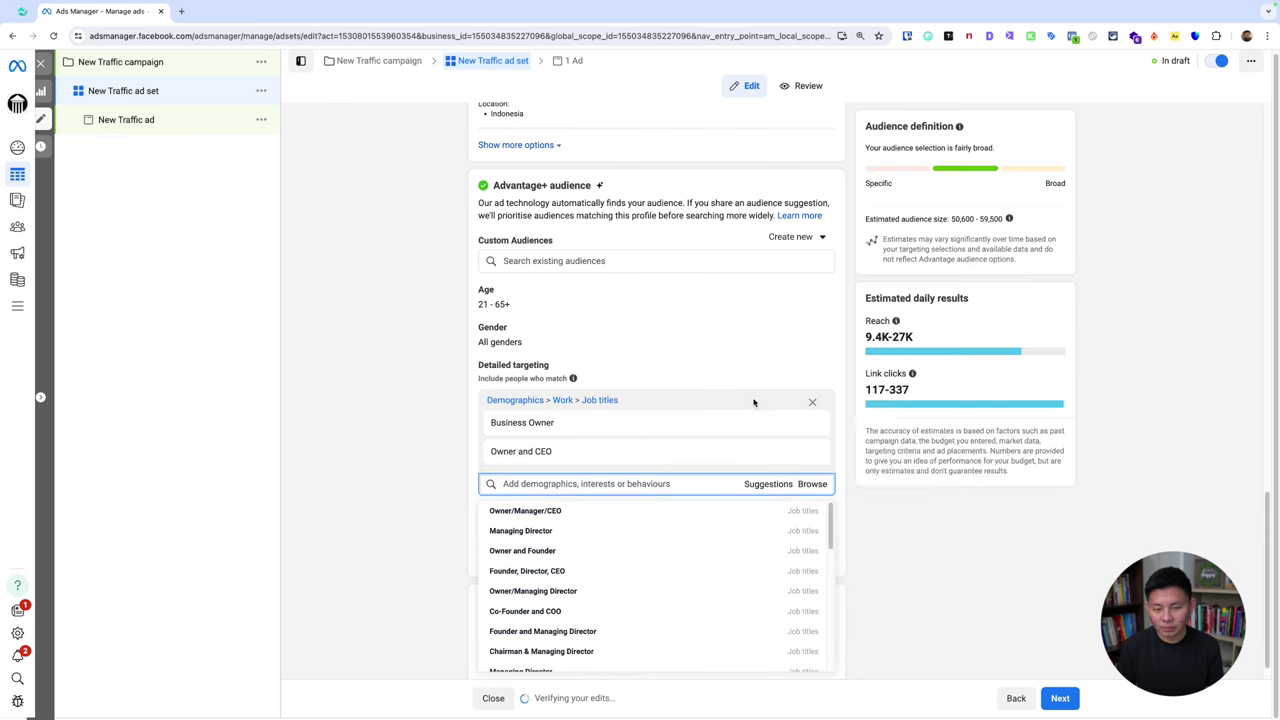
{"action": "mouse_move", "coordinate": [630, 536]}
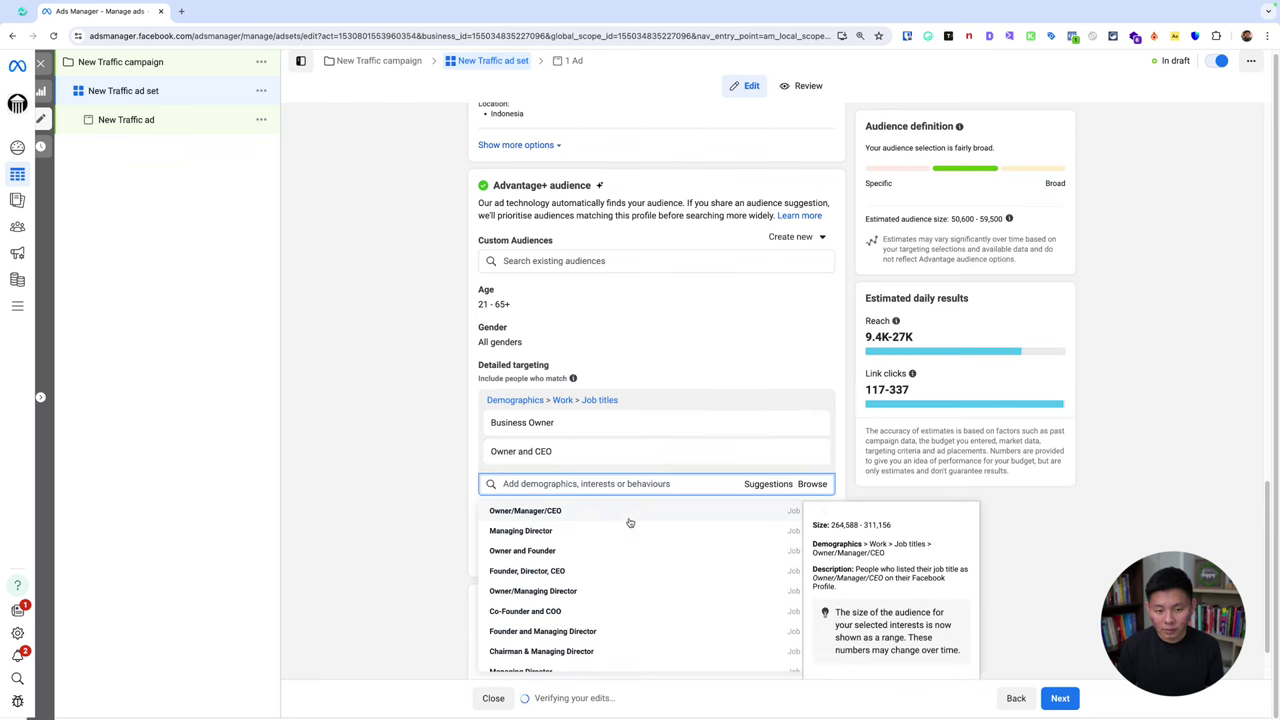
{"action": "left_click", "coordinate": [629, 513]}
{"action": "mouse_move", "coordinate": [599, 561]}
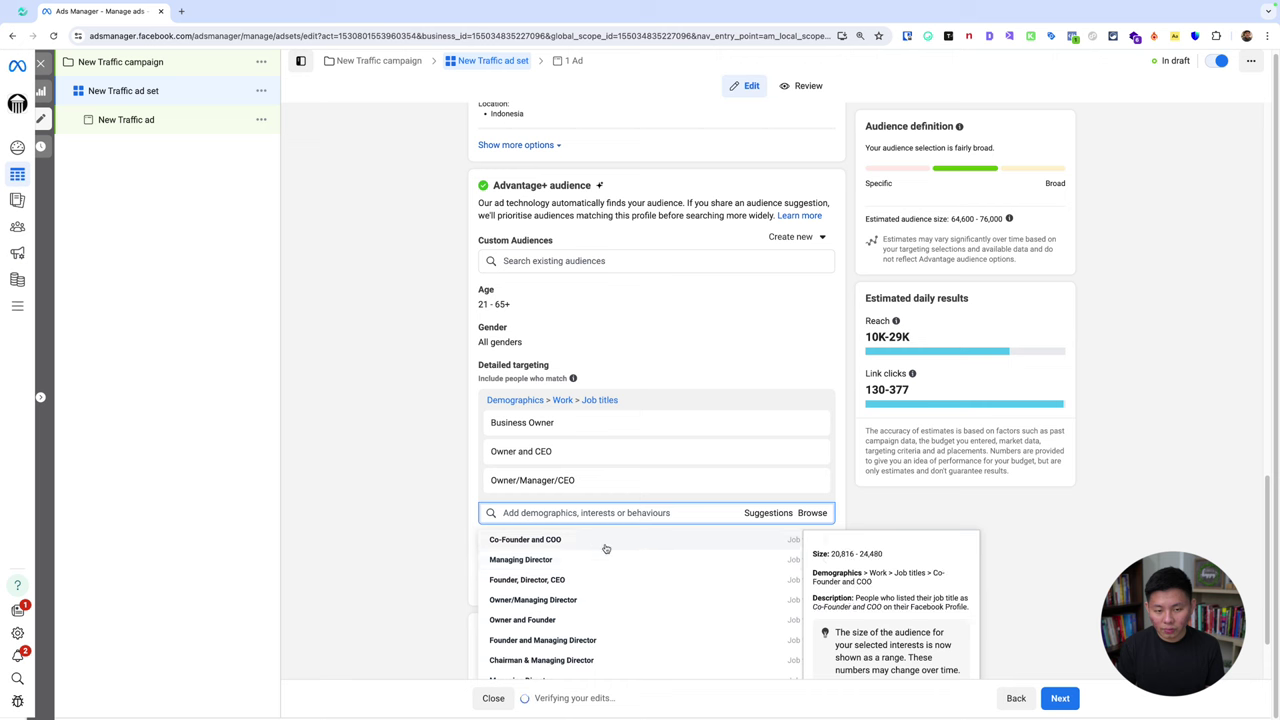
{"action": "left_click", "coordinate": [605, 545]}
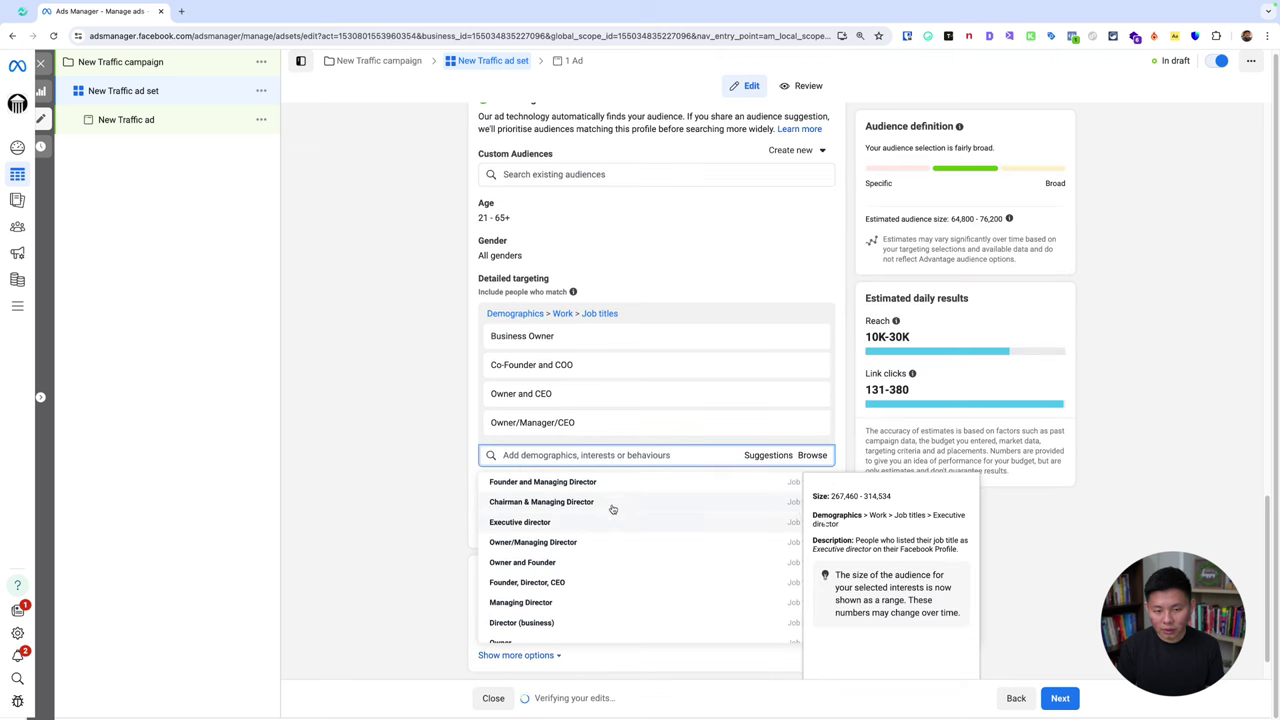
{"action": "left_click", "coordinate": [557, 563]}
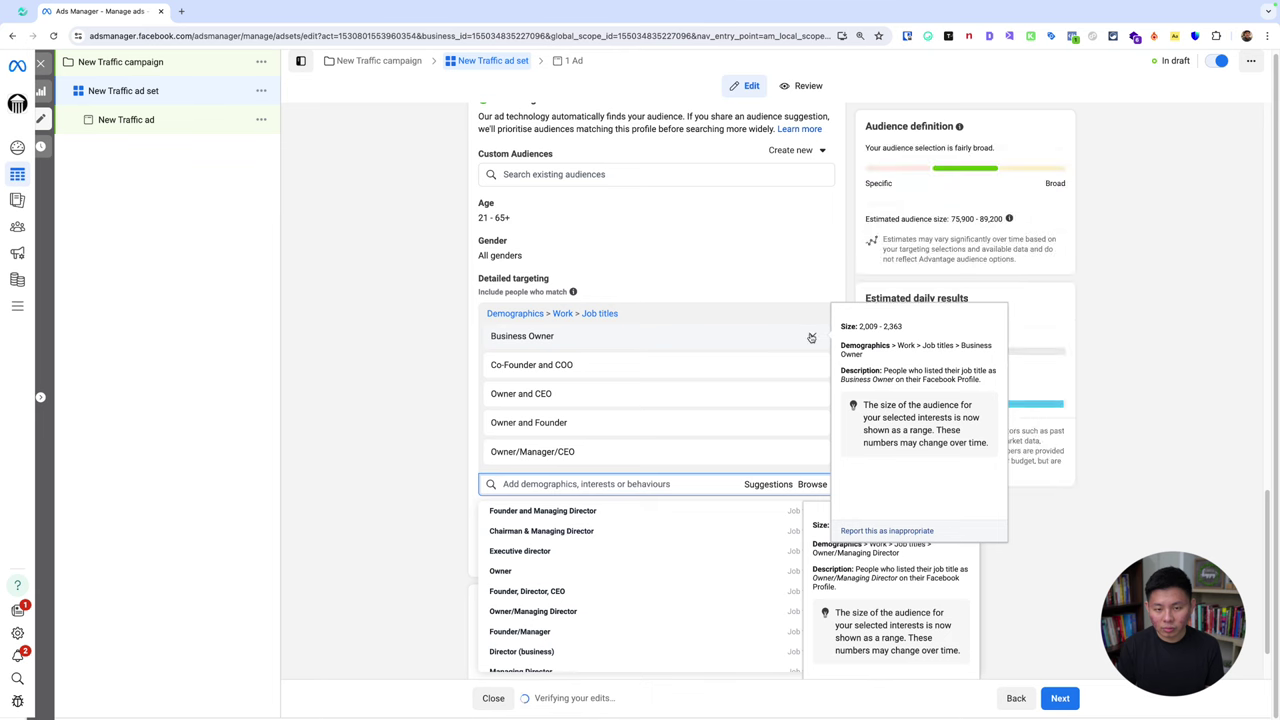
Step: Remove the Business Owner job title from detailed targeting, circle the estimated audience size, and clear the annotation
{"action": "left_click", "coordinate": [811, 337]}
{"action": "mouse_move", "coordinate": [998, 196]}
{"action": "left_mouse_down"}
{"action": "mouse_move", "coordinate": [963, 259]}
{"action": "mouse_move", "coordinate": [1040, 200]}
{"action": "mouse_move", "coordinate": [1005, 185]}
{"action": "left_mouse_up"}
{"action": "key", "text": "Escape"}
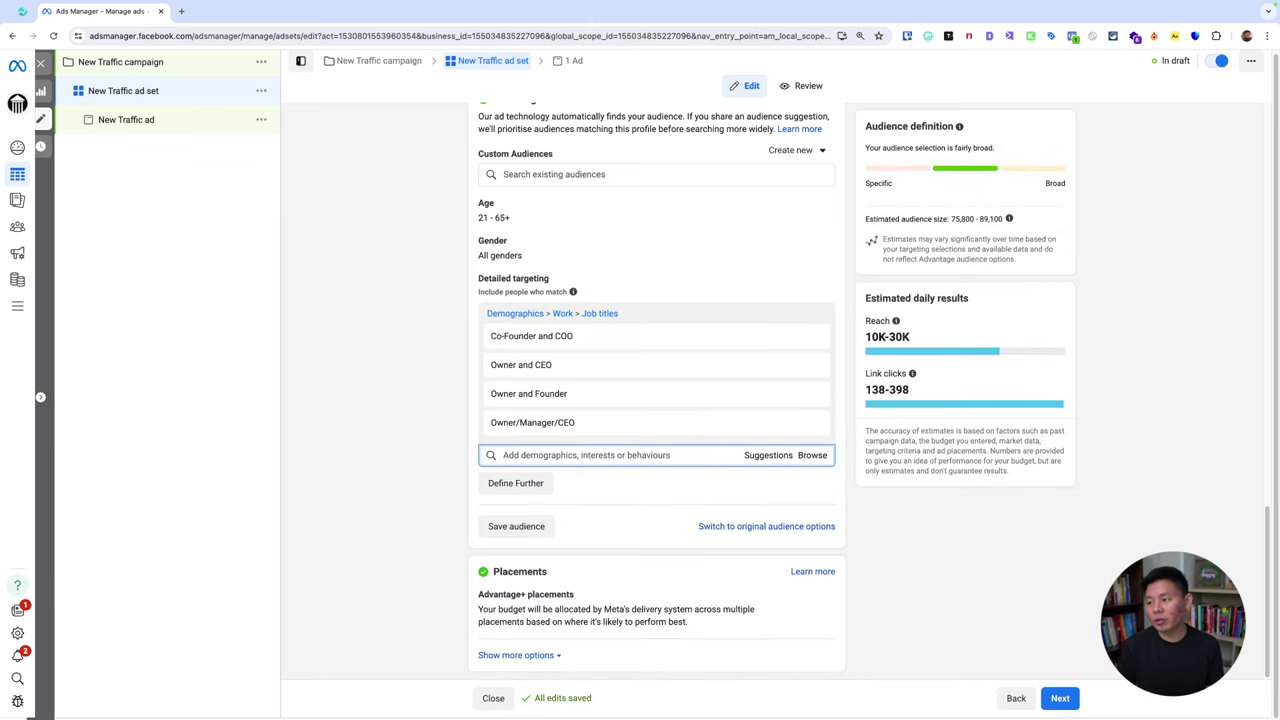
Step: Add the suggested Business Owner/Engineer job title to detailed targeting and look through the remaining suggestions
{"action": "left_click", "coordinate": [666, 455]}
{"action": "scroll", "coordinate": [672, 445], "scroll_direction": "down", "scroll_amount": 1}
{"action": "scroll", "coordinate": [680, 435], "scroll_direction": "down", "scroll_amount": 3}
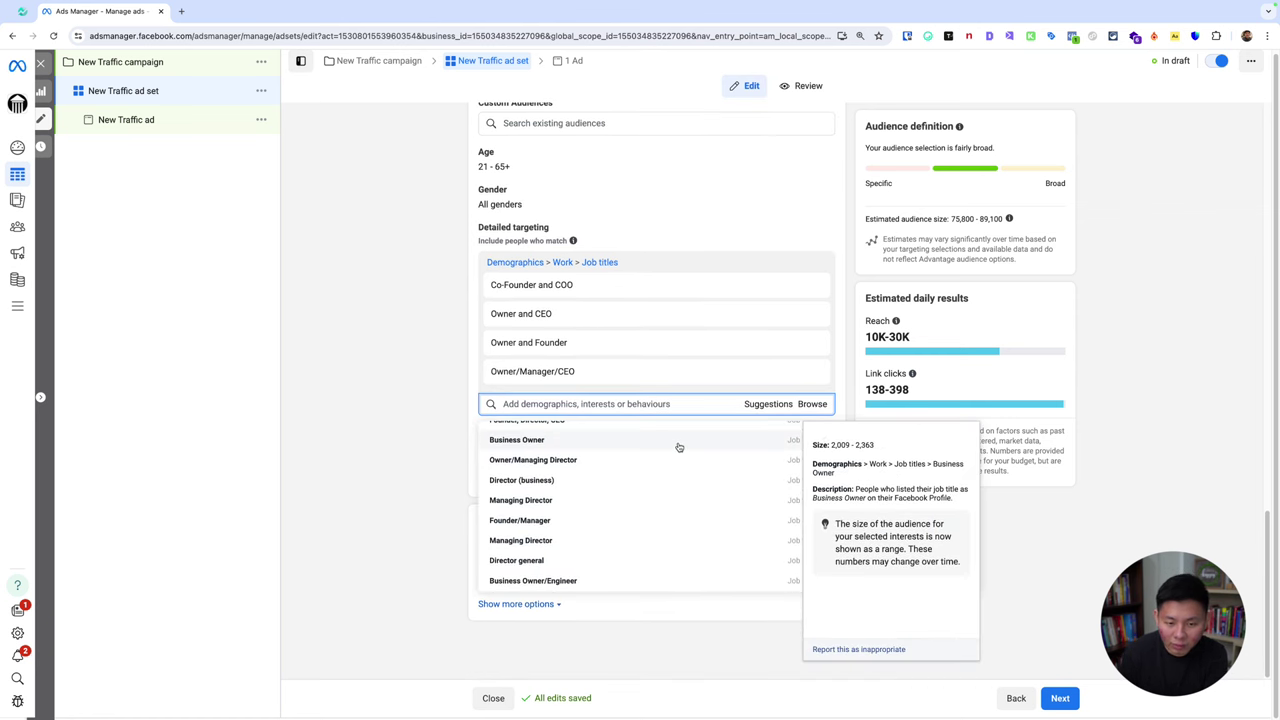
{"action": "scroll", "coordinate": [679, 447], "scroll_direction": "down", "scroll_amount": 4}
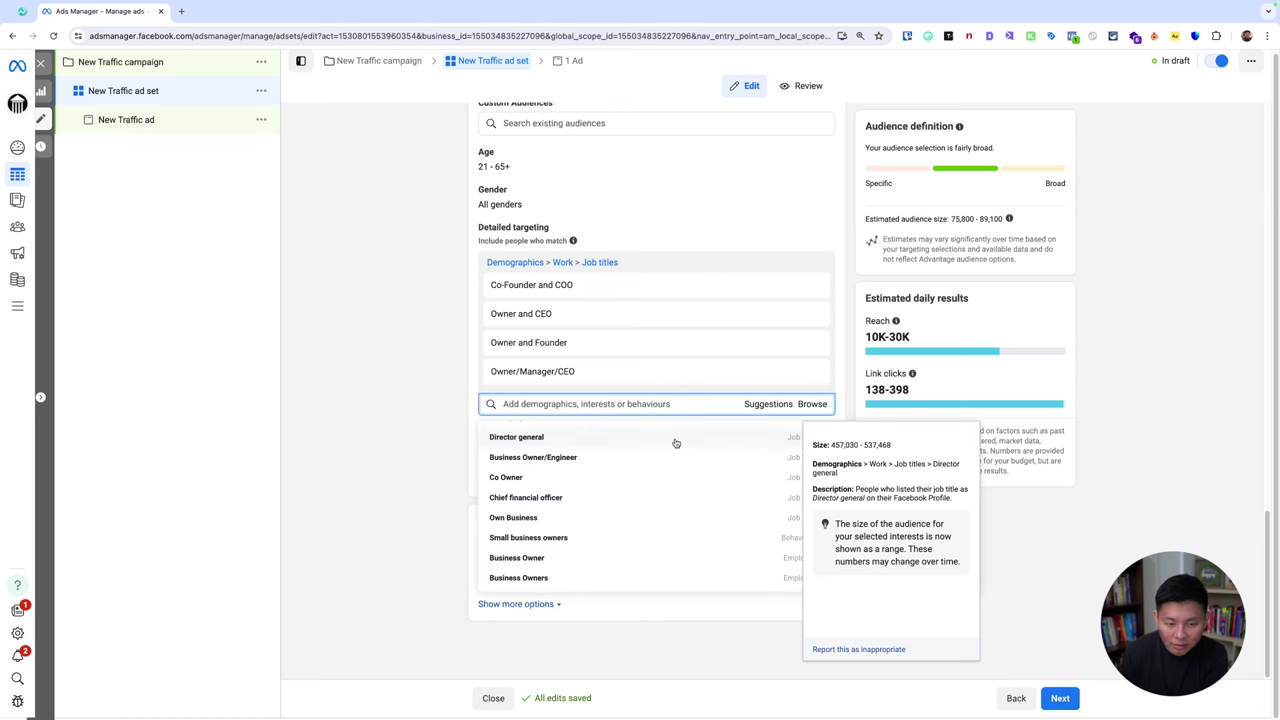
{"action": "left_click", "coordinate": [593, 459]}
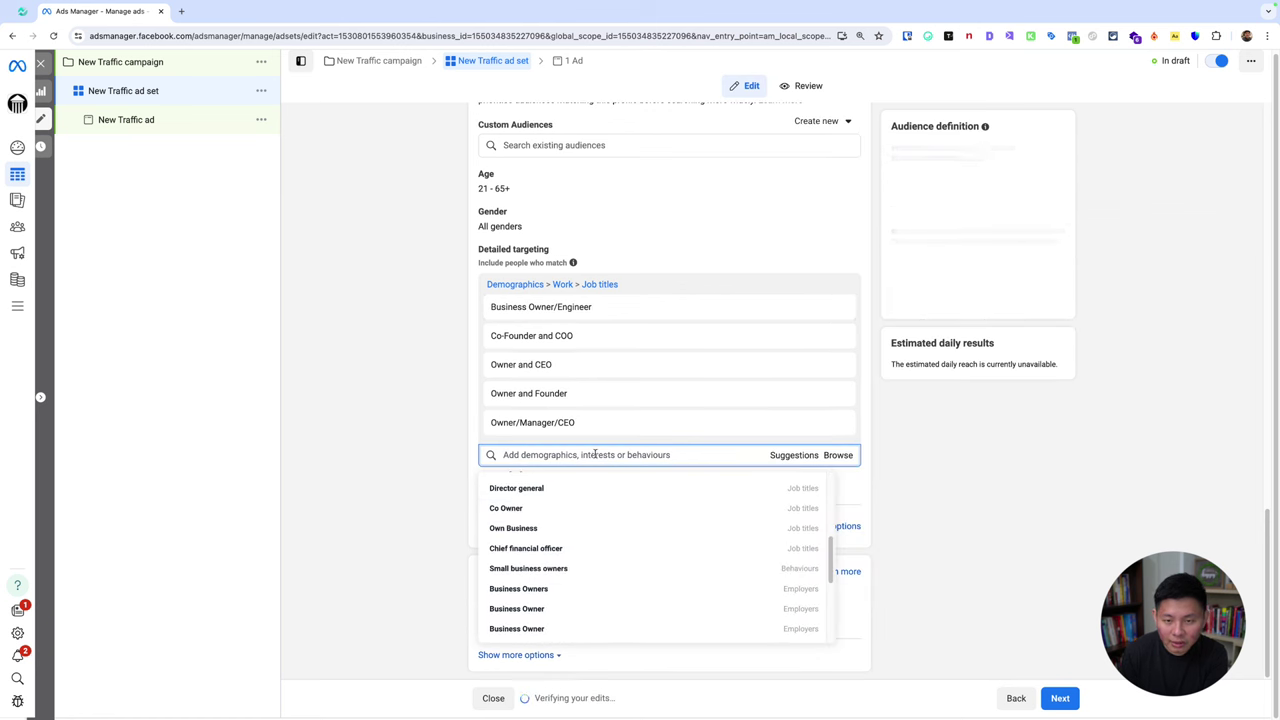
{"action": "scroll", "coordinate": [628, 537], "scroll_direction": "down", "scroll_amount": 4}
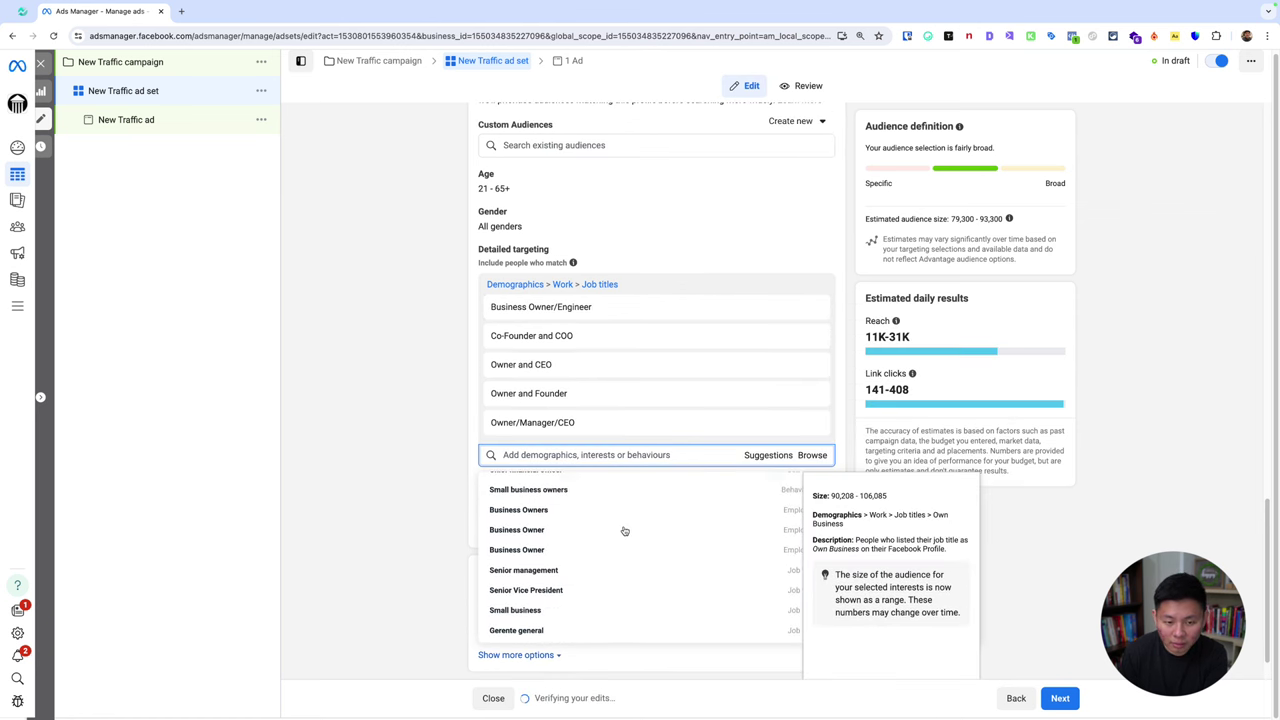
{"action": "scroll", "coordinate": [660, 545], "scroll_direction": "down", "scroll_amount": 3}
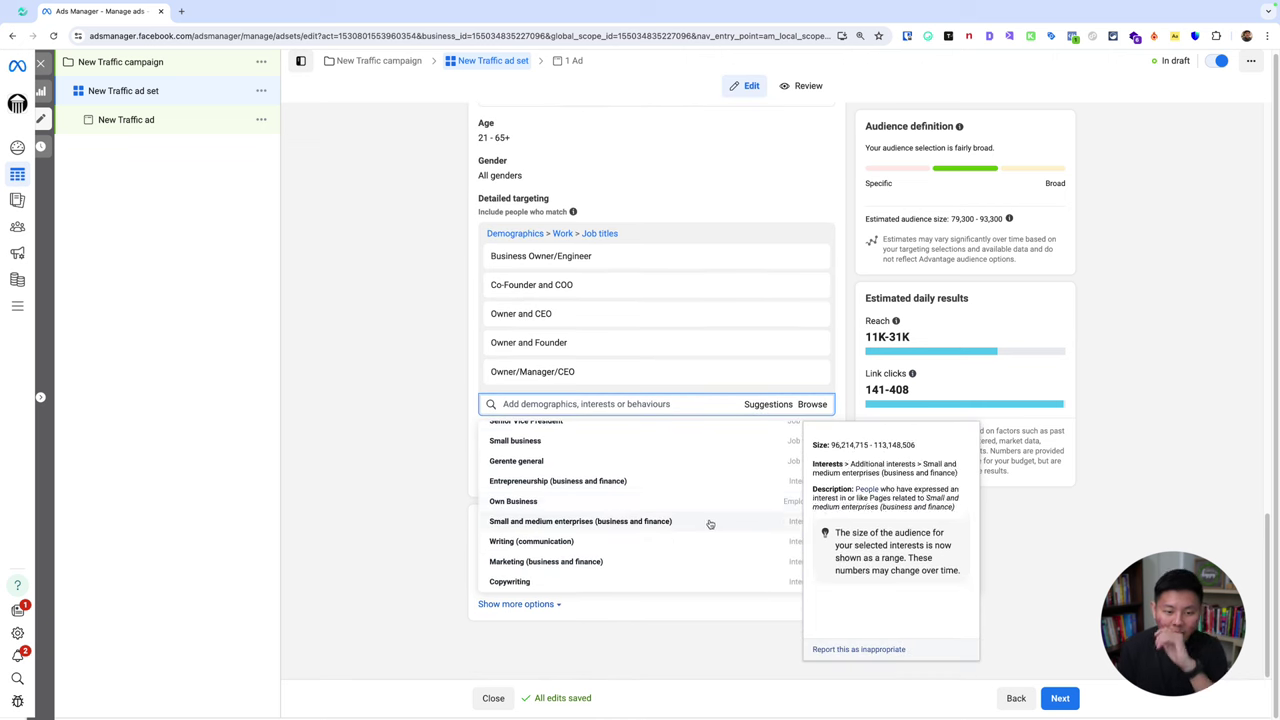
{"action": "key", "text": "ctrl+shift+a"}
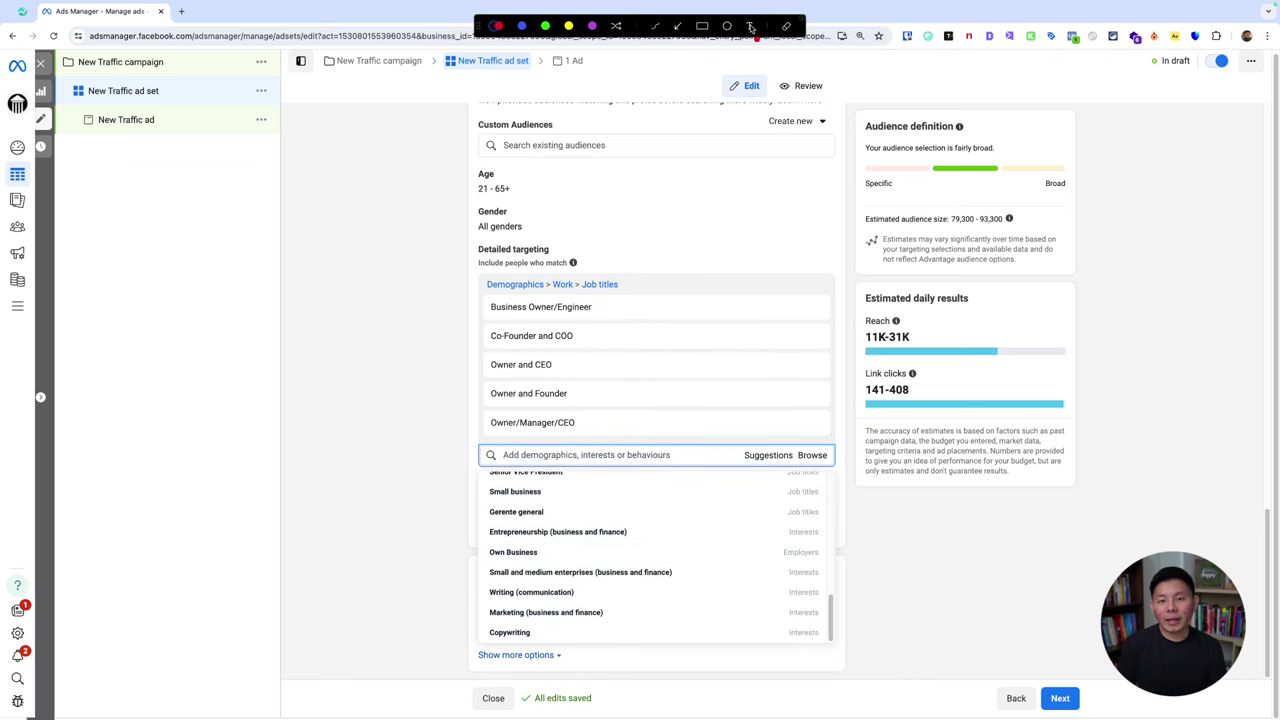
{"action": "left_click", "coordinate": [164, 300]}
{"action": "type", "text": "1. Bu"}
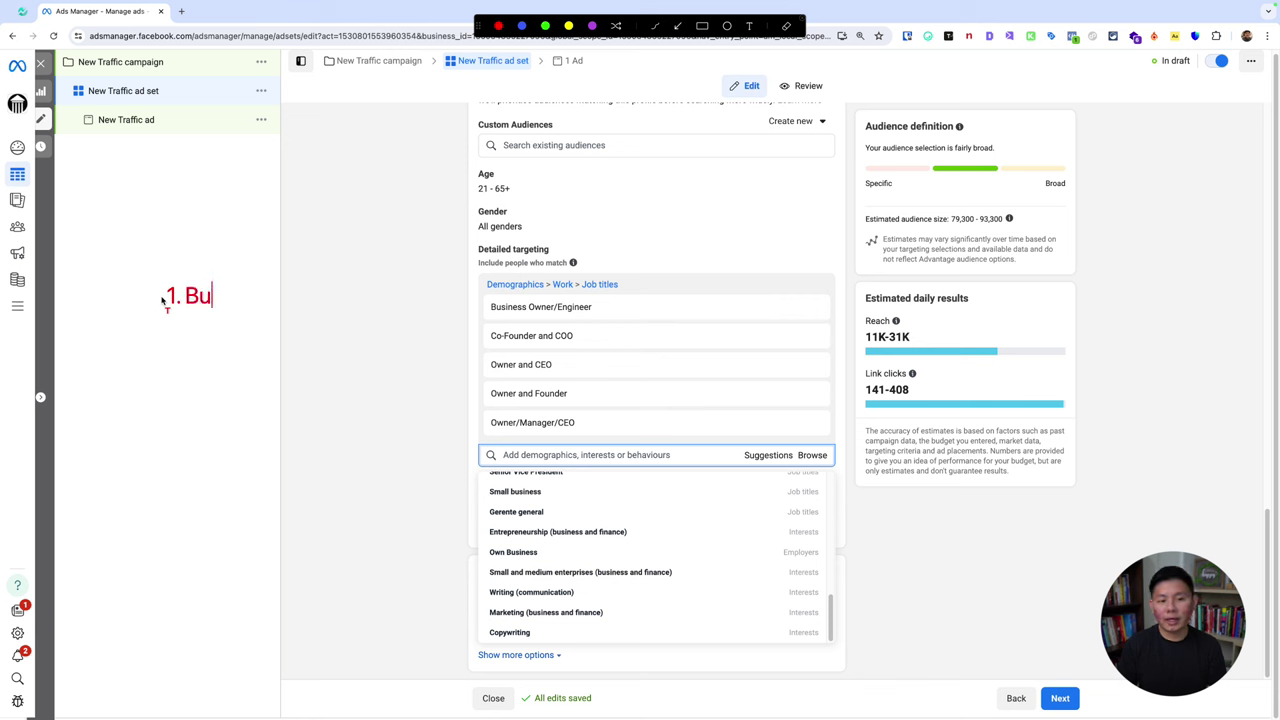
{"action": "key", "text": "BackSpace"}
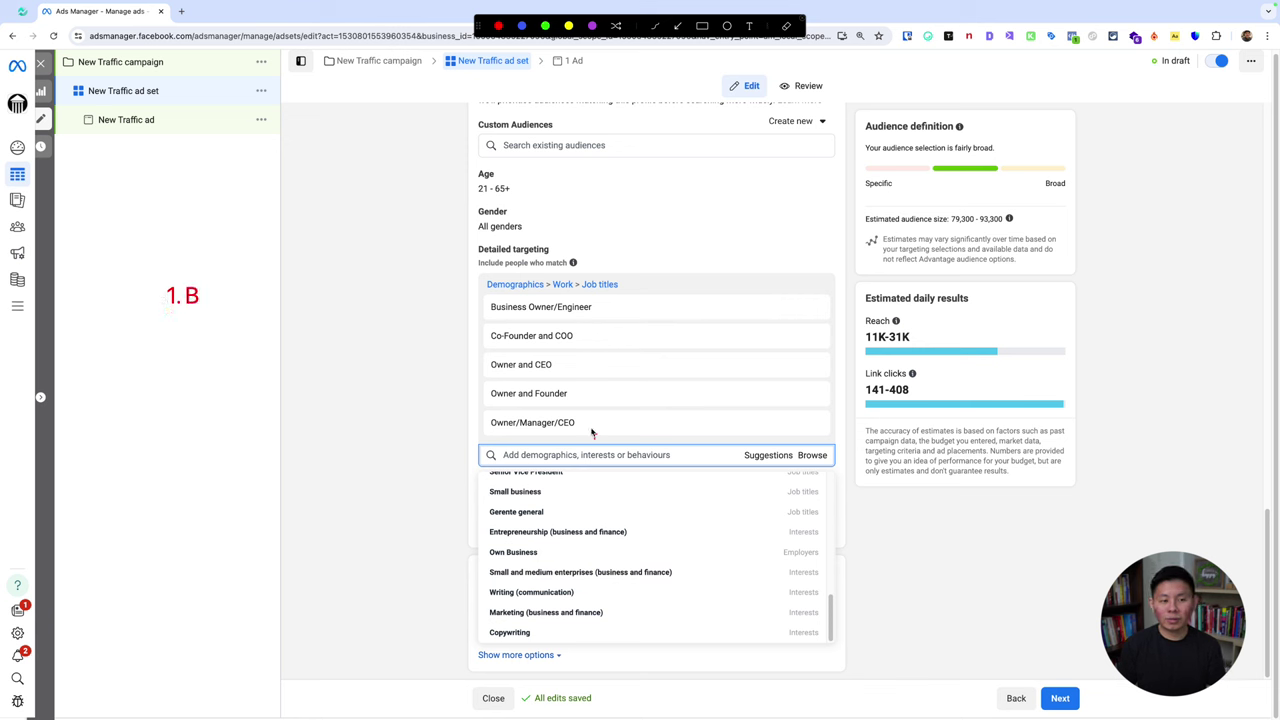
{"action": "key", "text": "ctrl+shift+a"}
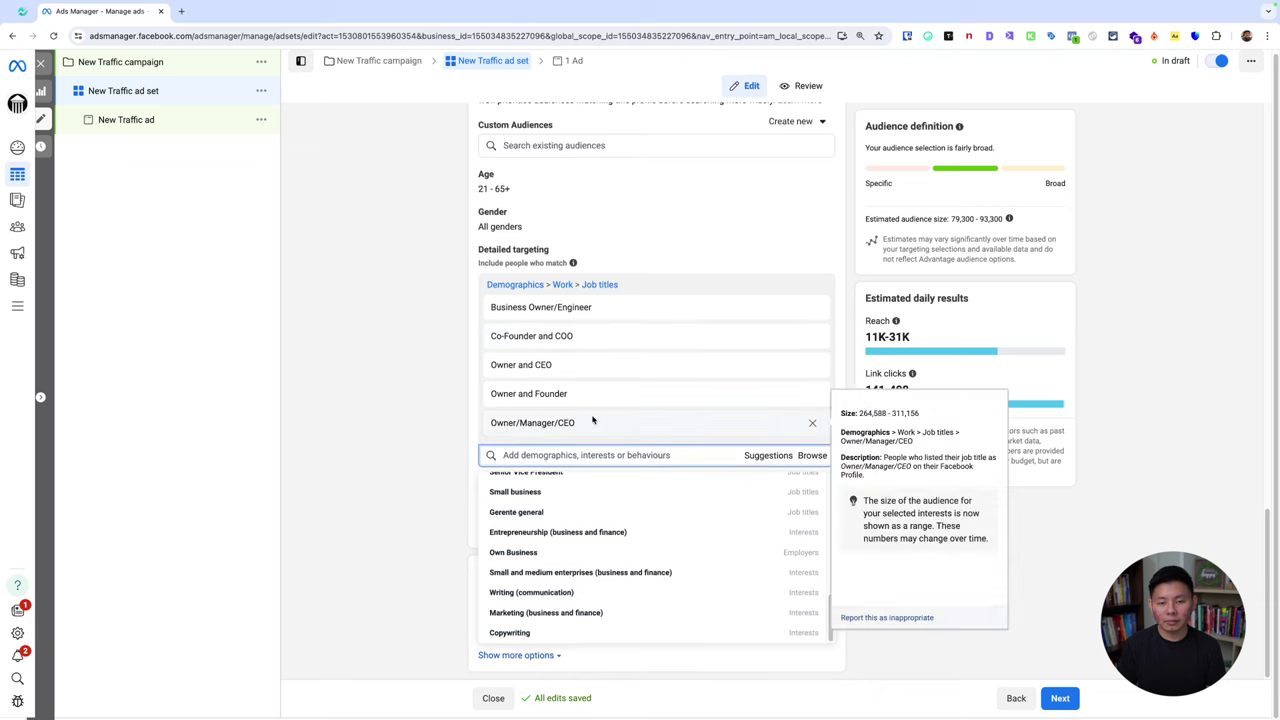
Step: Remove all five job titles, from Business Owner/Engineer to Owner/Manager/CEO, from detailed targeting
{"action": "scroll", "coordinate": [545, 462], "scroll_direction": "up", "scroll_amount": 3}
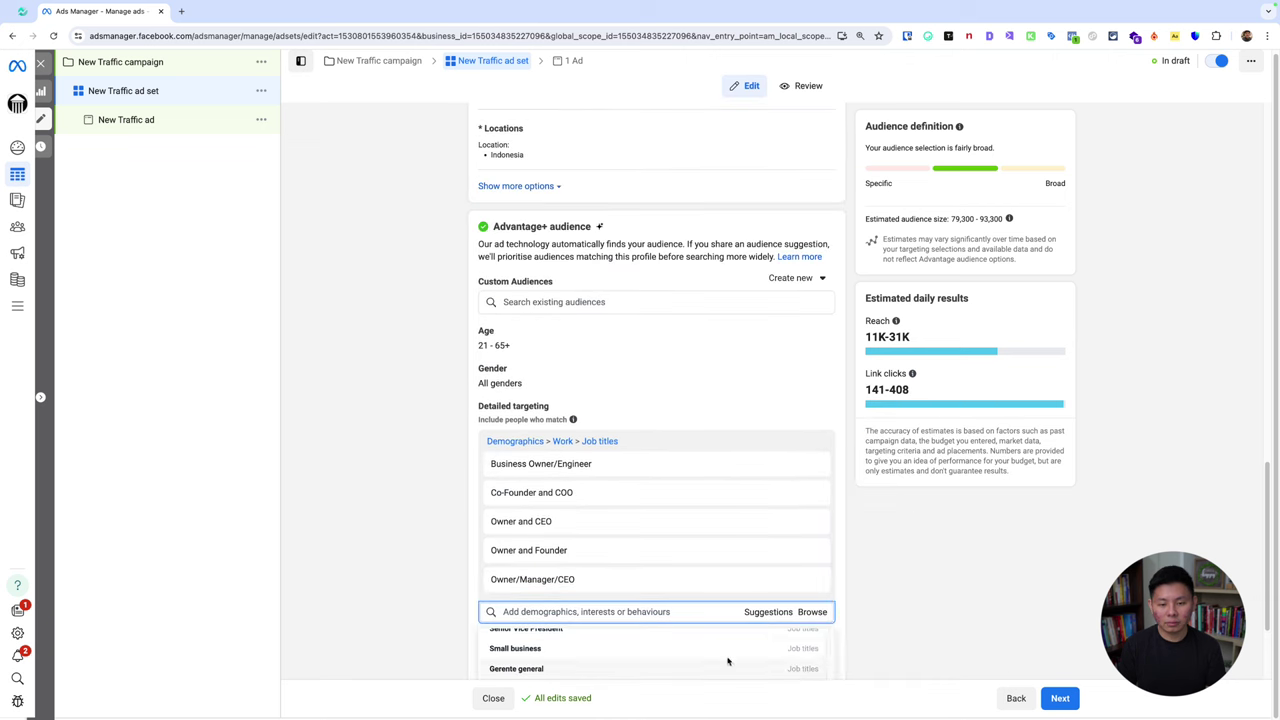
{"action": "scroll", "coordinate": [912, 502], "scroll_direction": "up", "scroll_amount": 3}
{"action": "scroll", "coordinate": [912, 502], "scroll_direction": "down", "scroll_amount": 5}
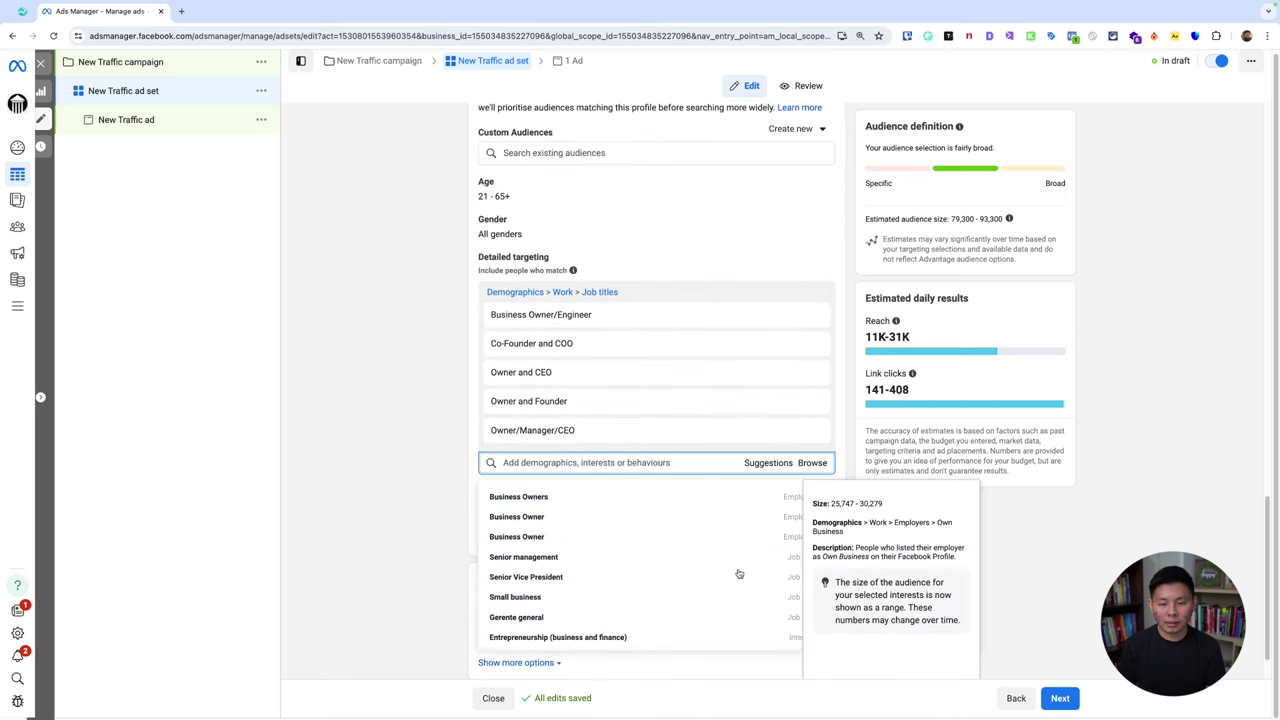
{"action": "scroll", "coordinate": [766, 568], "scroll_direction": "up", "scroll_amount": 6}
{"action": "scroll", "coordinate": [800, 442], "scroll_direction": "down", "scroll_amount": 5}
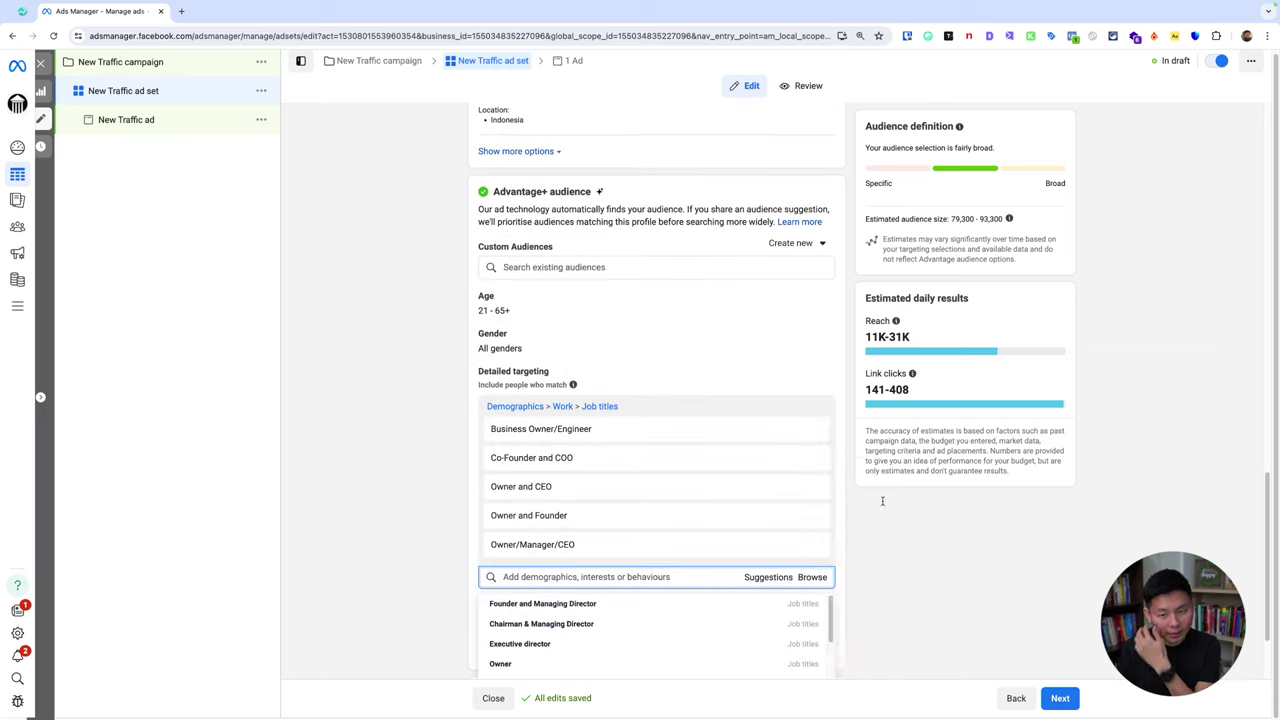
{"action": "left_click", "coordinate": [811, 432]}
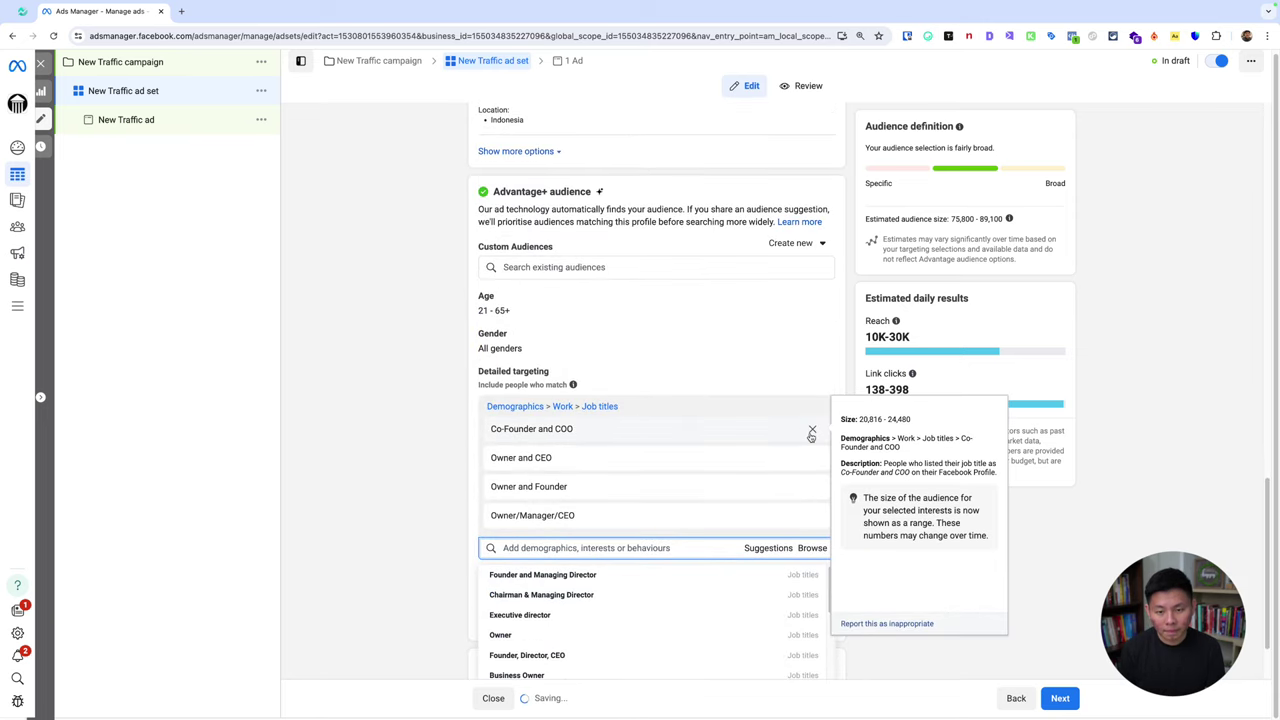
{"action": "left_click", "coordinate": [811, 432]}
{"action": "left_click", "coordinate": [811, 432]}
{"action": "left_click", "coordinate": [811, 432]}
{"action": "left_click", "coordinate": [812, 432]}
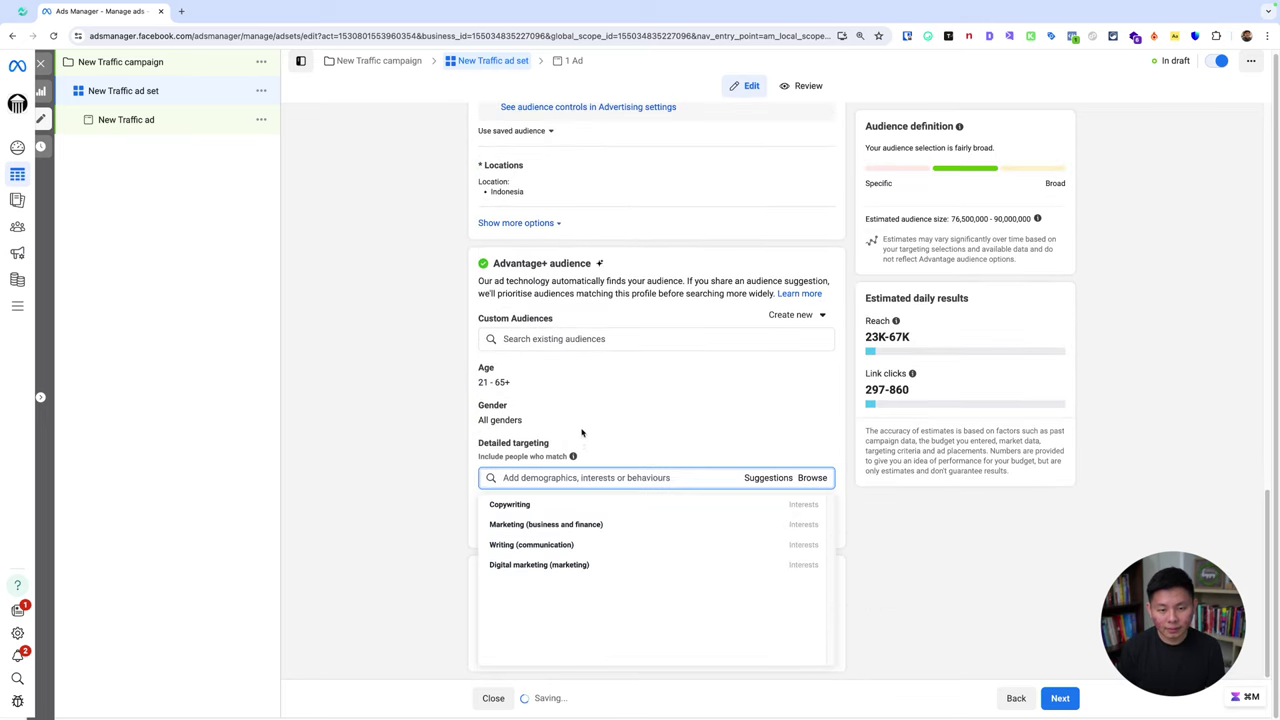
Step: Search detailed targeting for "business owner", add the Small business owners behaviour, and highlight the estimated audience size
{"action": "scroll", "coordinate": [578, 435], "scroll_direction": "up", "scroll_amount": 1}
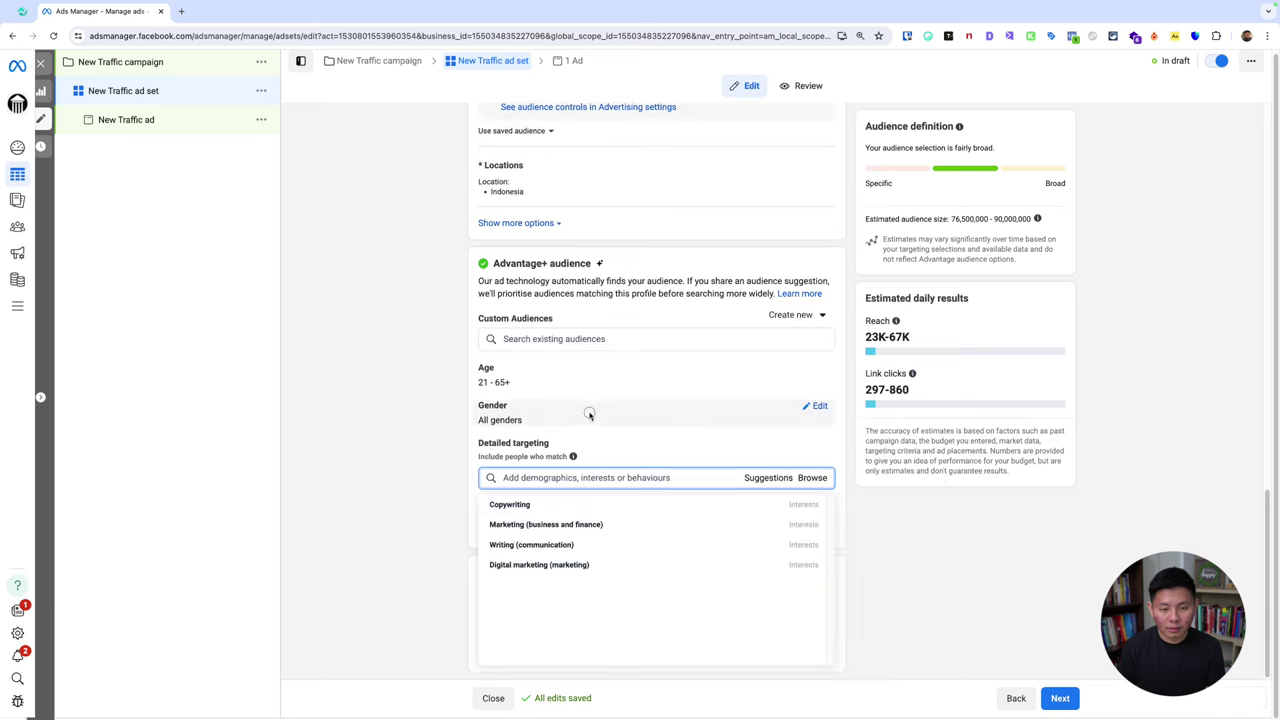
{"action": "type", "text": "business owner"}
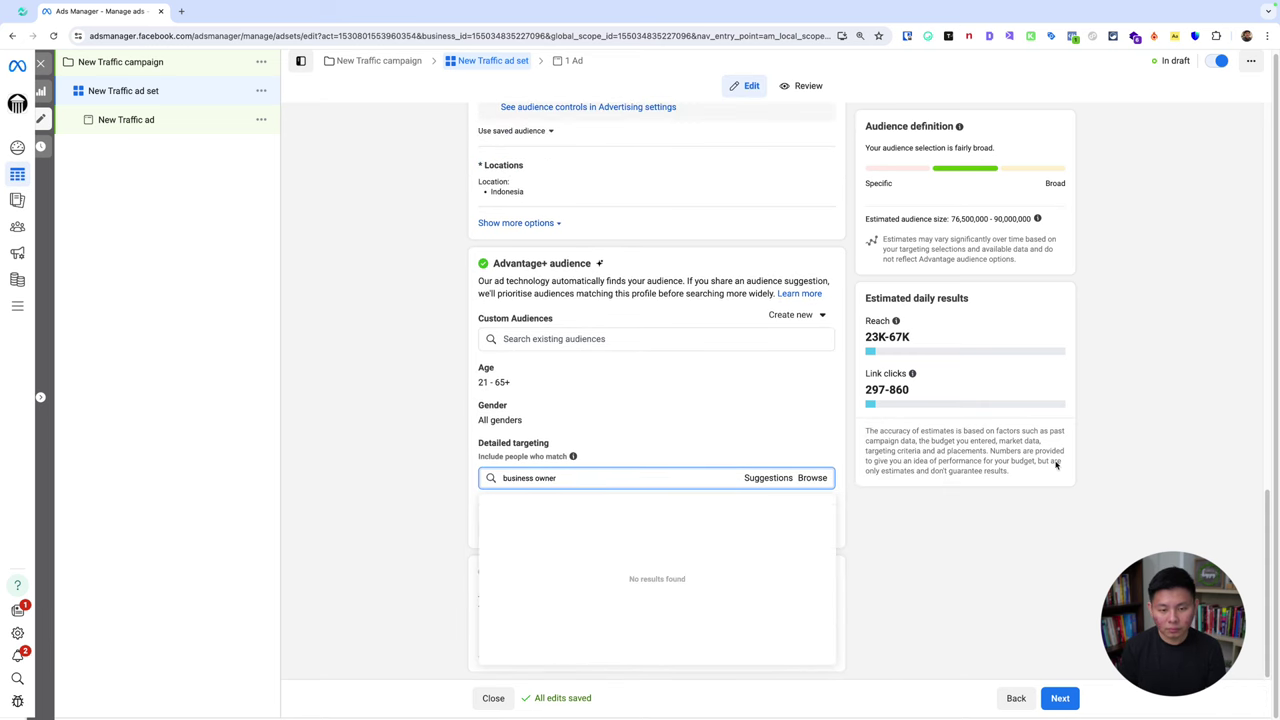
{"action": "scroll", "coordinate": [1057, 463], "scroll_direction": "down", "scroll_amount": 1}
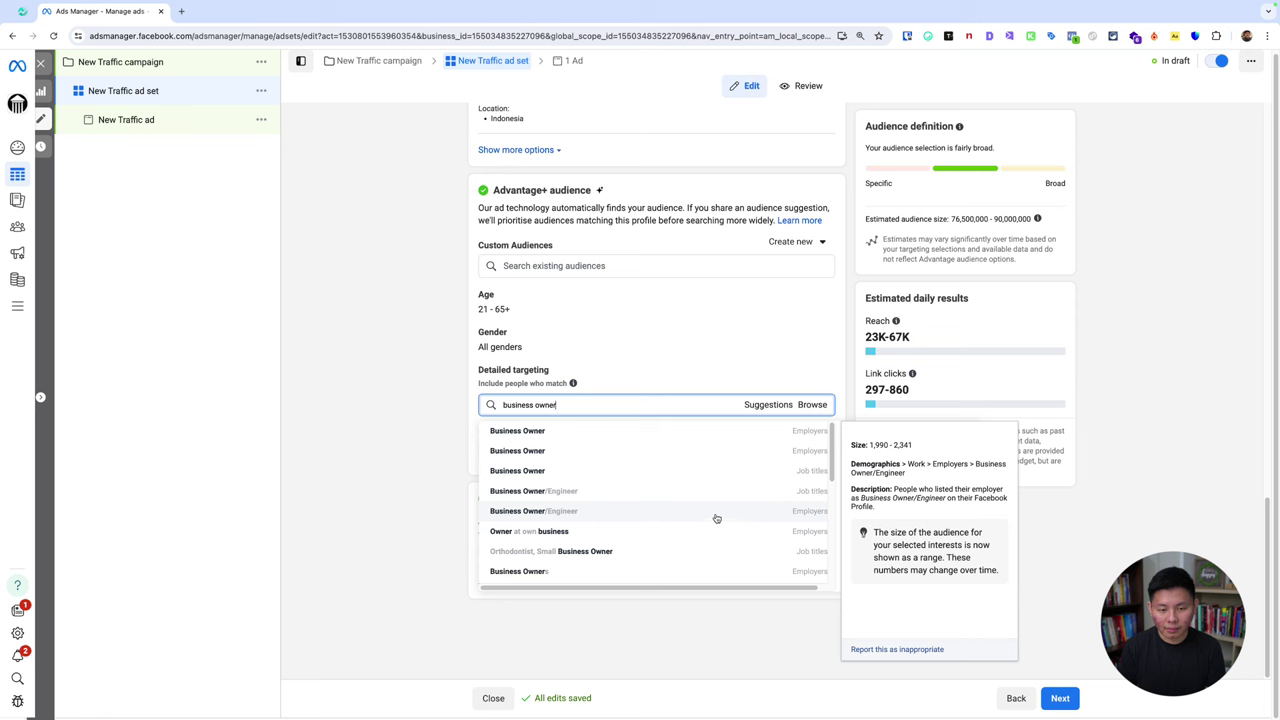
{"action": "scroll", "coordinate": [714, 514], "scroll_direction": "down", "scroll_amount": 1}
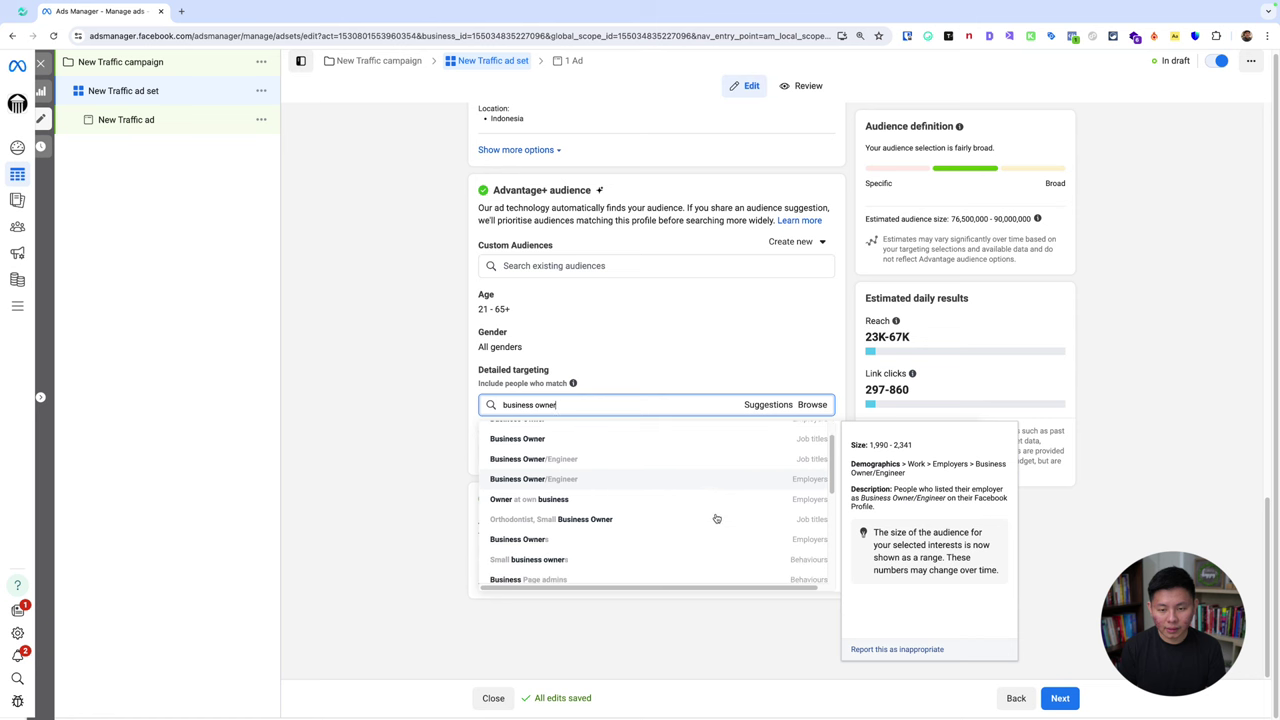
{"action": "left_click", "coordinate": [667, 561]}
{"action": "left_click_drag", "start_coordinate": [933, 220], "coordinate": [1022, 235]}
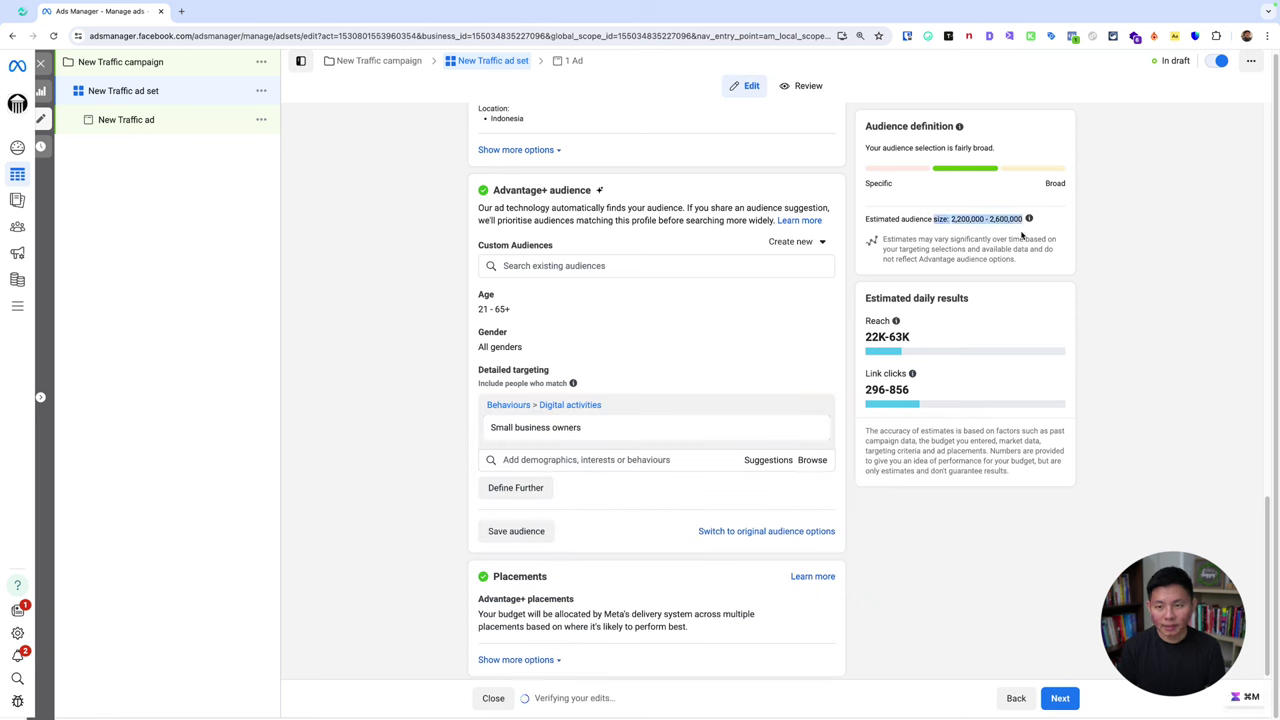
{"action": "key", "text": "super+m"}
{"action": "key", "text": "t"}
{"action": "left_click", "coordinate": [182, 332]}
{"action": "type", "text": "1. Small business owners"}
{"action": "key", "text": "Return"}
{"action": "type", "text": "2."}
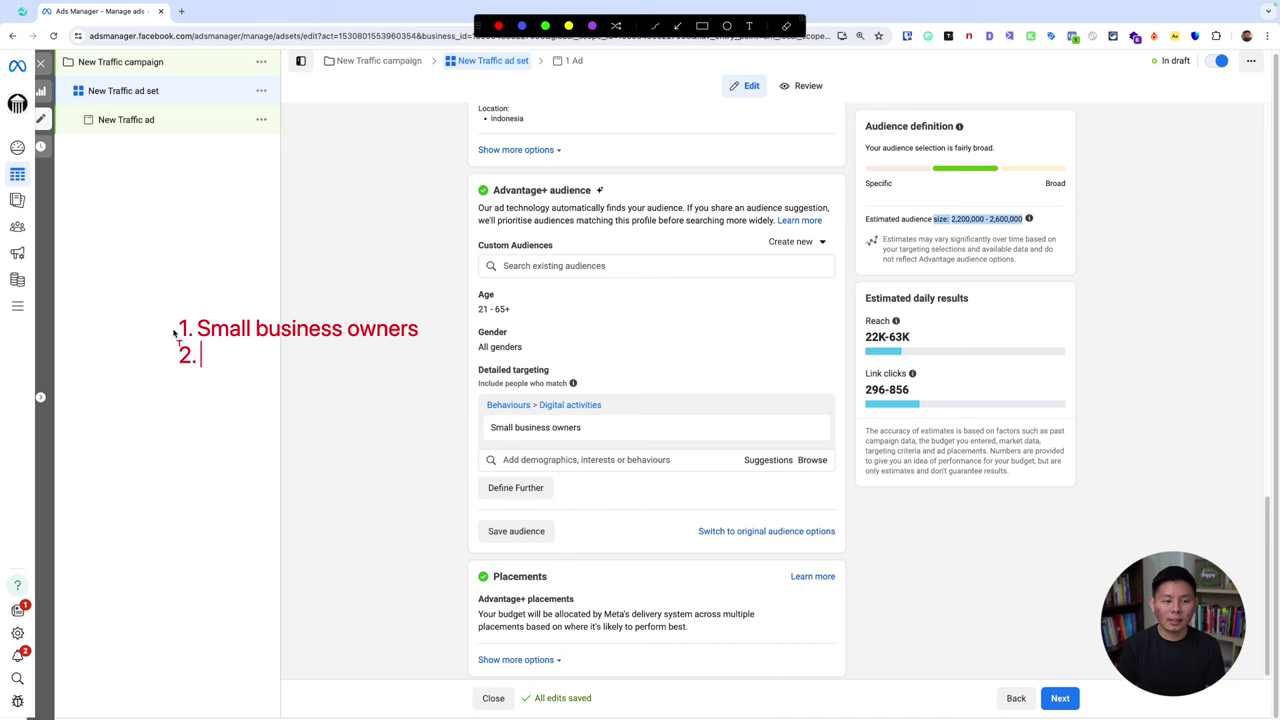
{"action": "type", "text": " Small business"}
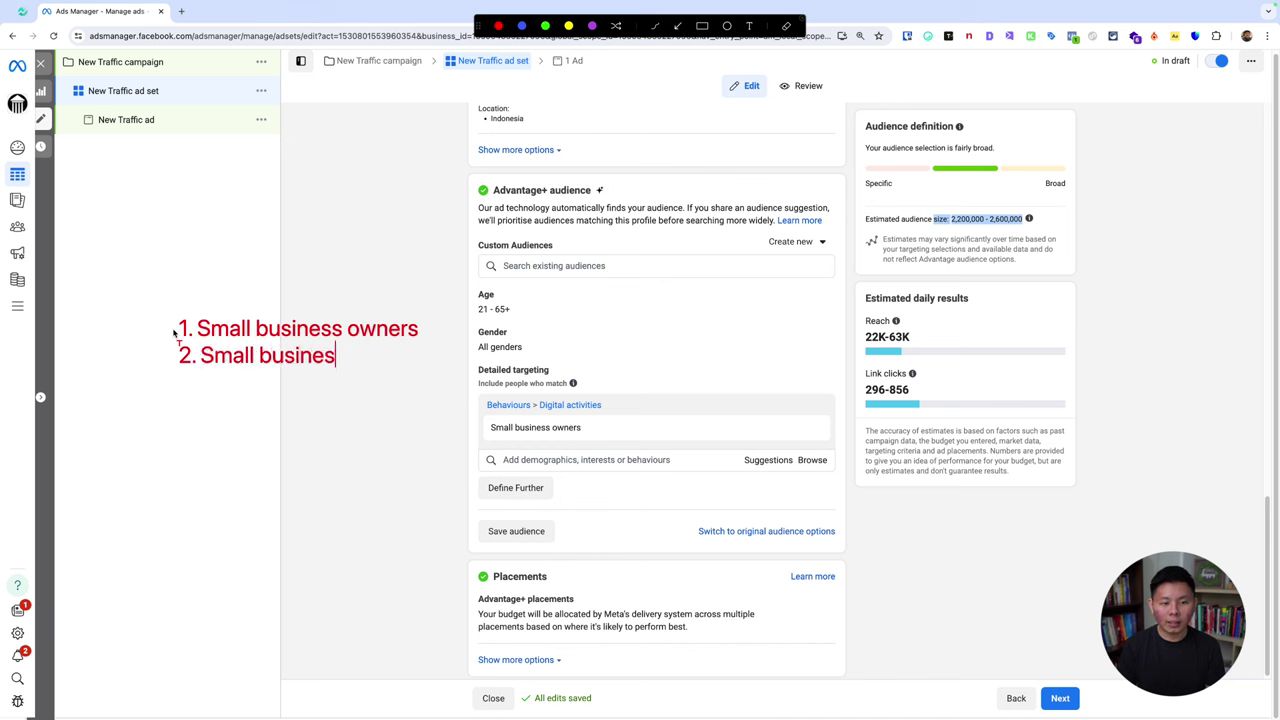
{"action": "key", "text": "super+a"}
{"action": "key", "text": "BackSpace"}
{"action": "type", "text": "a"}
{"action": "left_click", "coordinate": [570, 456]}
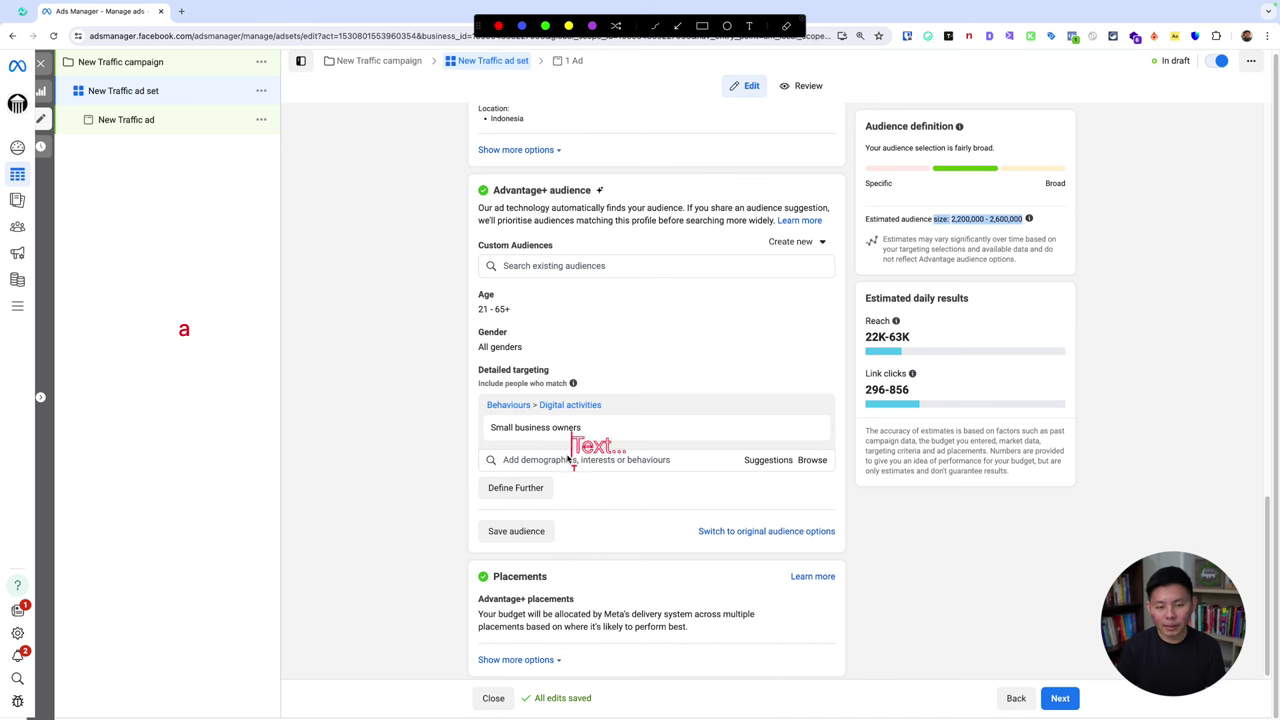
{"action": "key", "text": "Escape"}
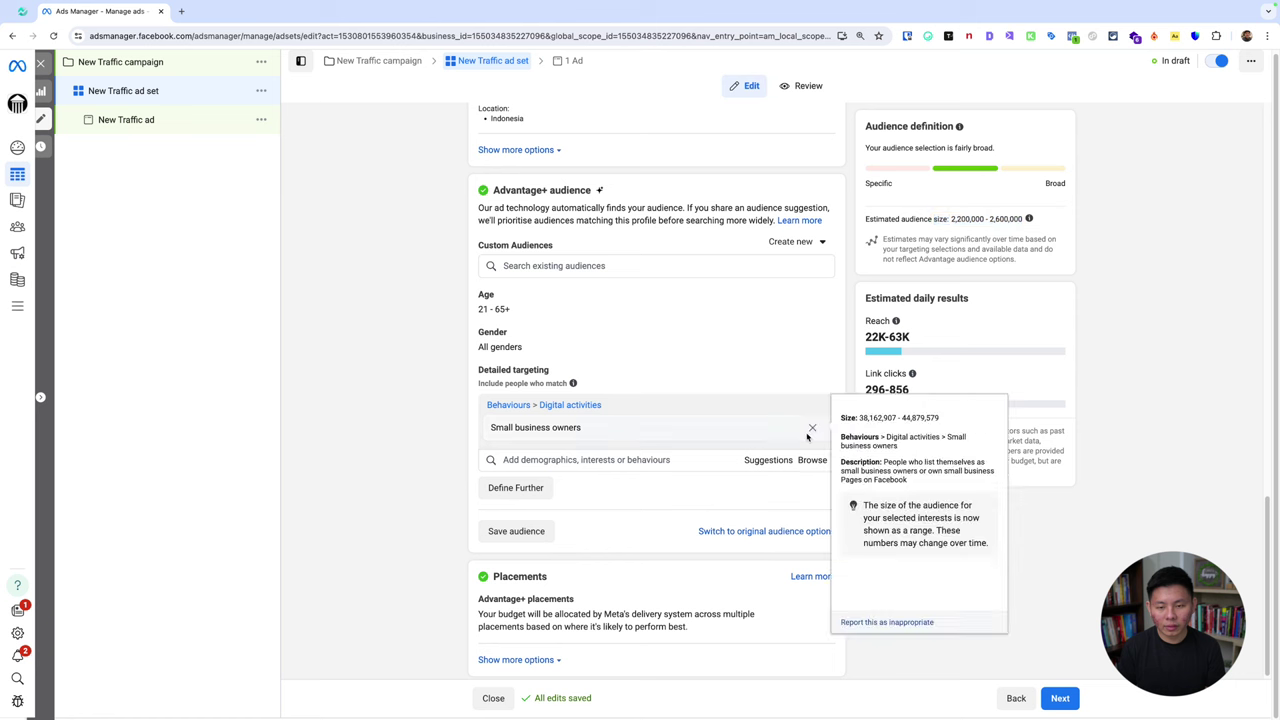
Step: Replace Small business owners with the Small business (business & finance) interest in detailed targeting and highlight the estimated audience size
{"action": "left_click", "coordinate": [812, 429]}
{"action": "left_click", "coordinate": [545, 479]}
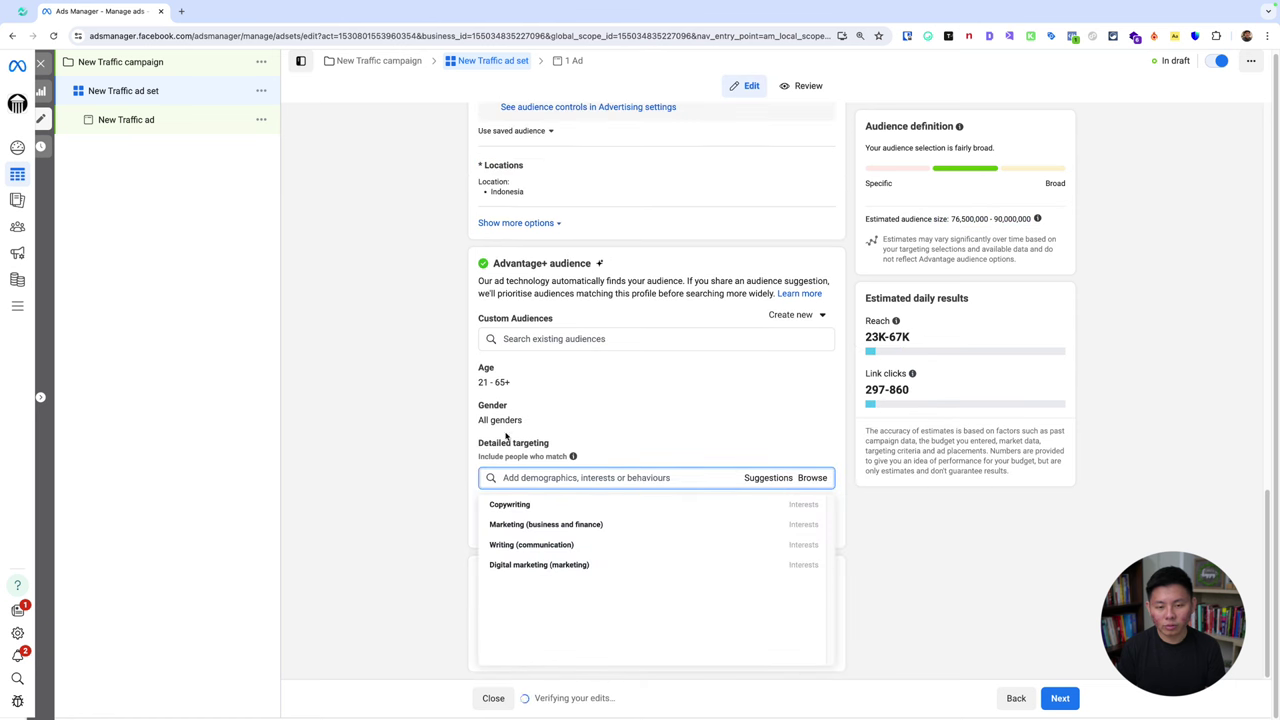
{"action": "type", "text": "small business"}
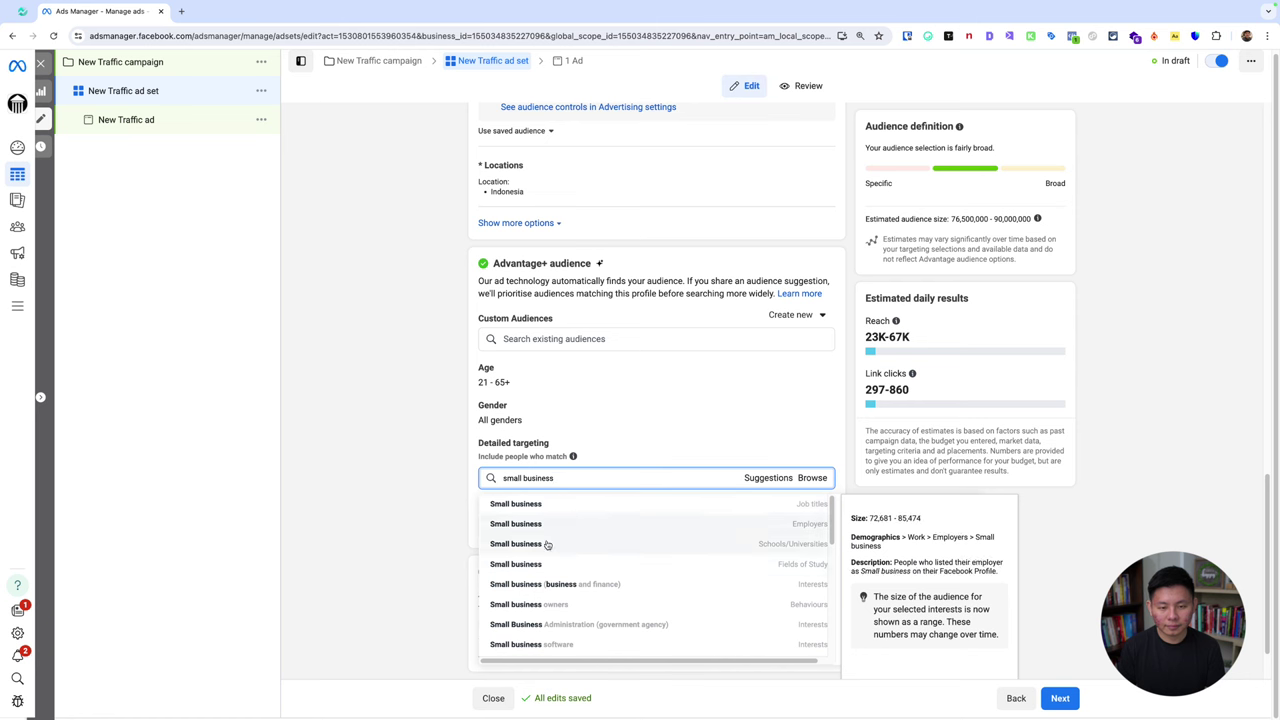
{"action": "left_click", "coordinate": [646, 588]}
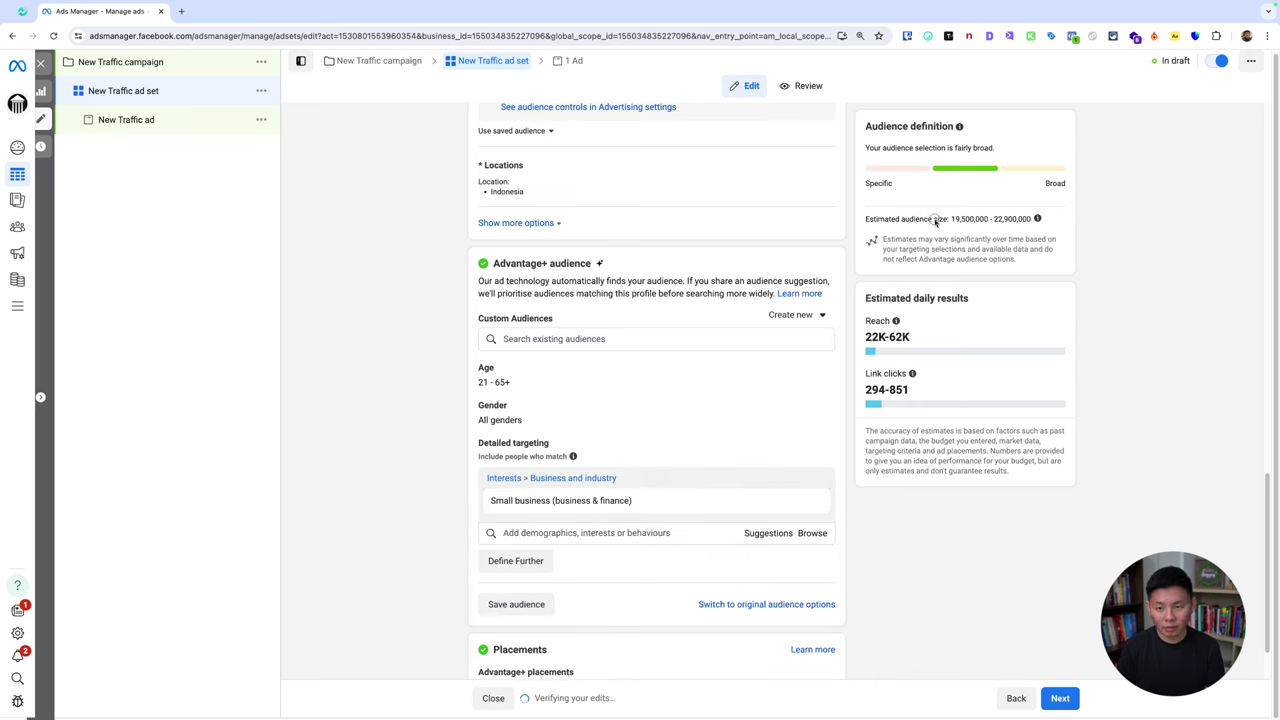
{"action": "left_click_drag", "start_coordinate": [936, 222], "coordinate": [1106, 222]}
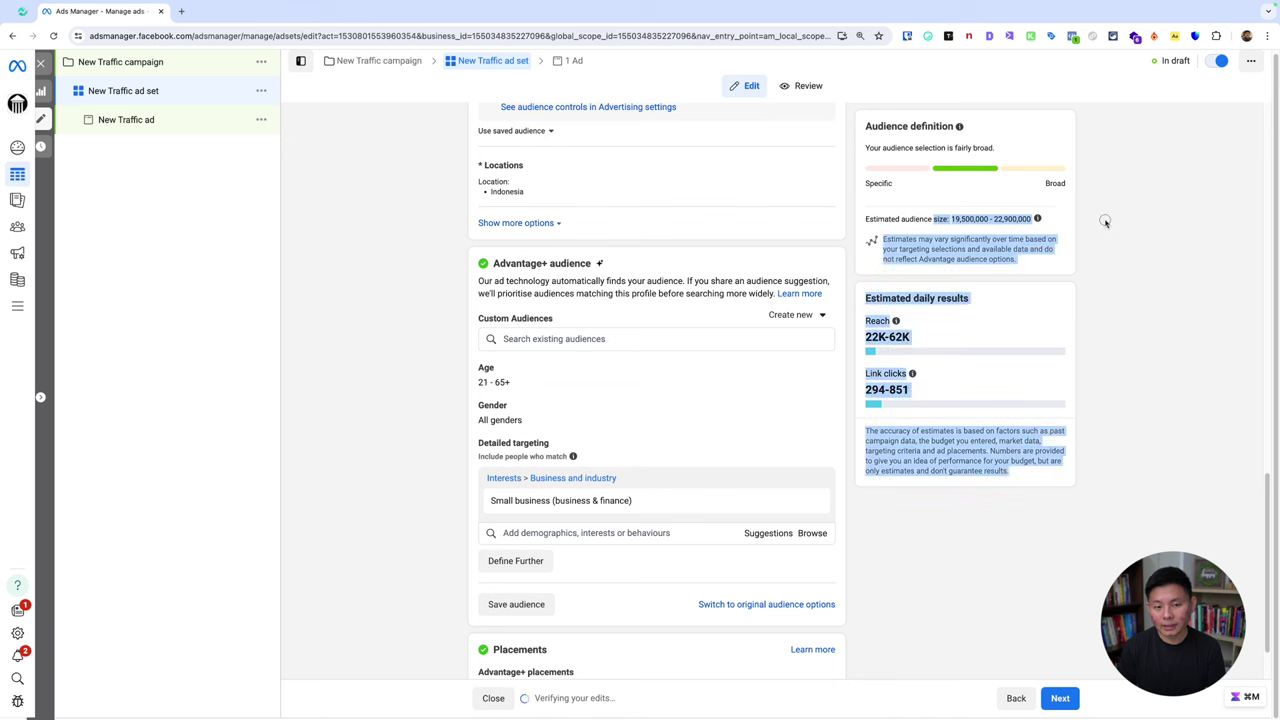
{"action": "left_click", "coordinate": [1084, 251]}
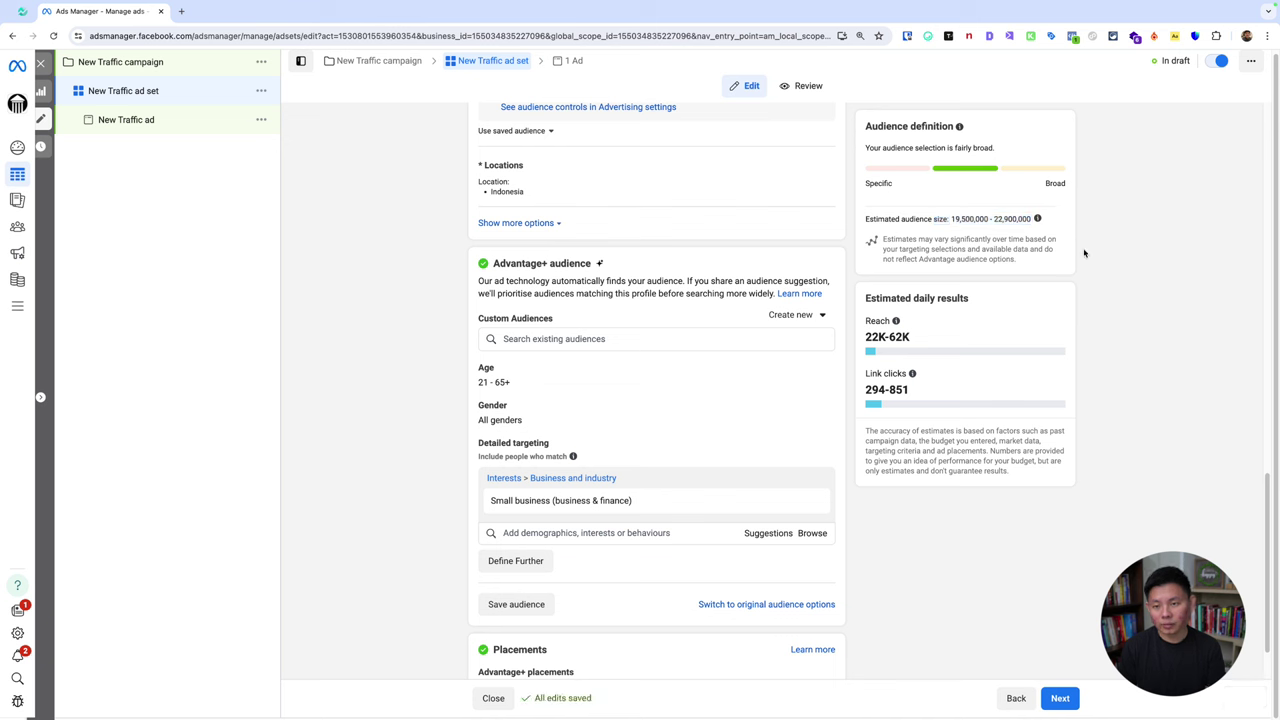
Step: Annotate the screen with a numbered list of Small business (b n f), Small business owners, Entrepreneurs and empty items 4 and 5, and clear it
{"action": "key", "text": "t"}
{"action": "left_click", "coordinate": [176, 398]}
{"action": "type", "text": "1. Small business (b"}
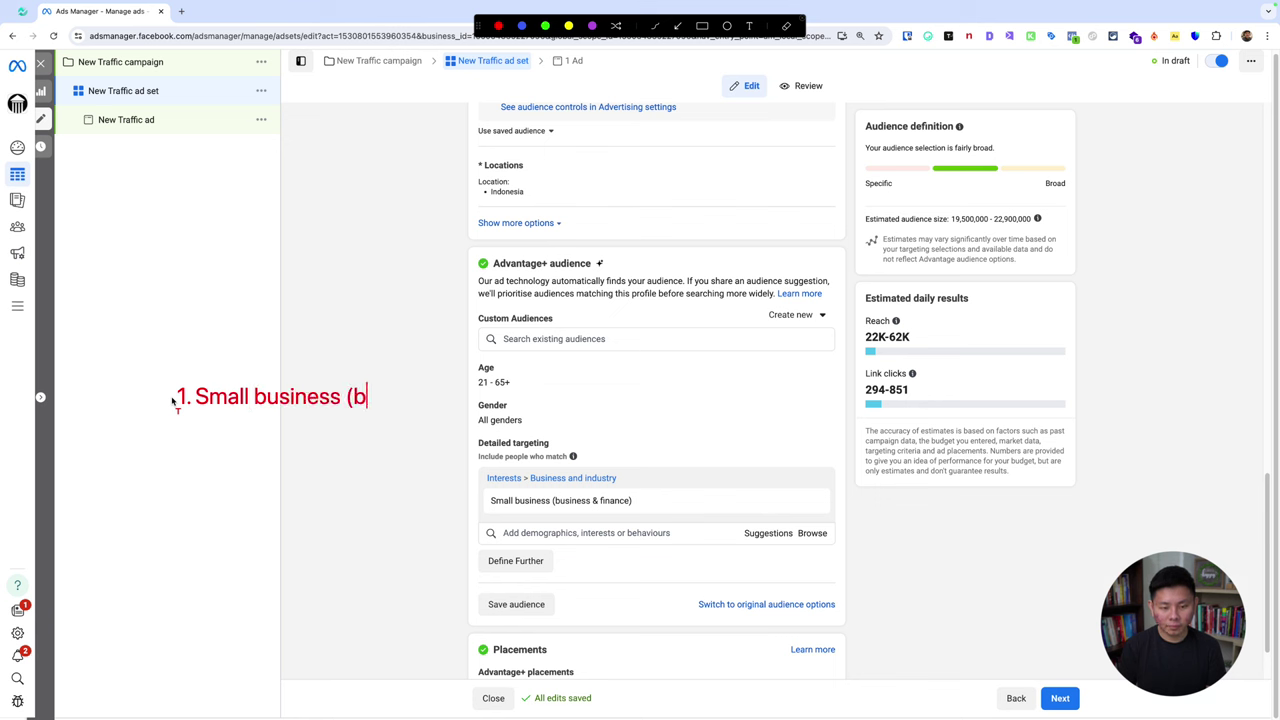
{"action": "type", "text": ". Small business owners"}
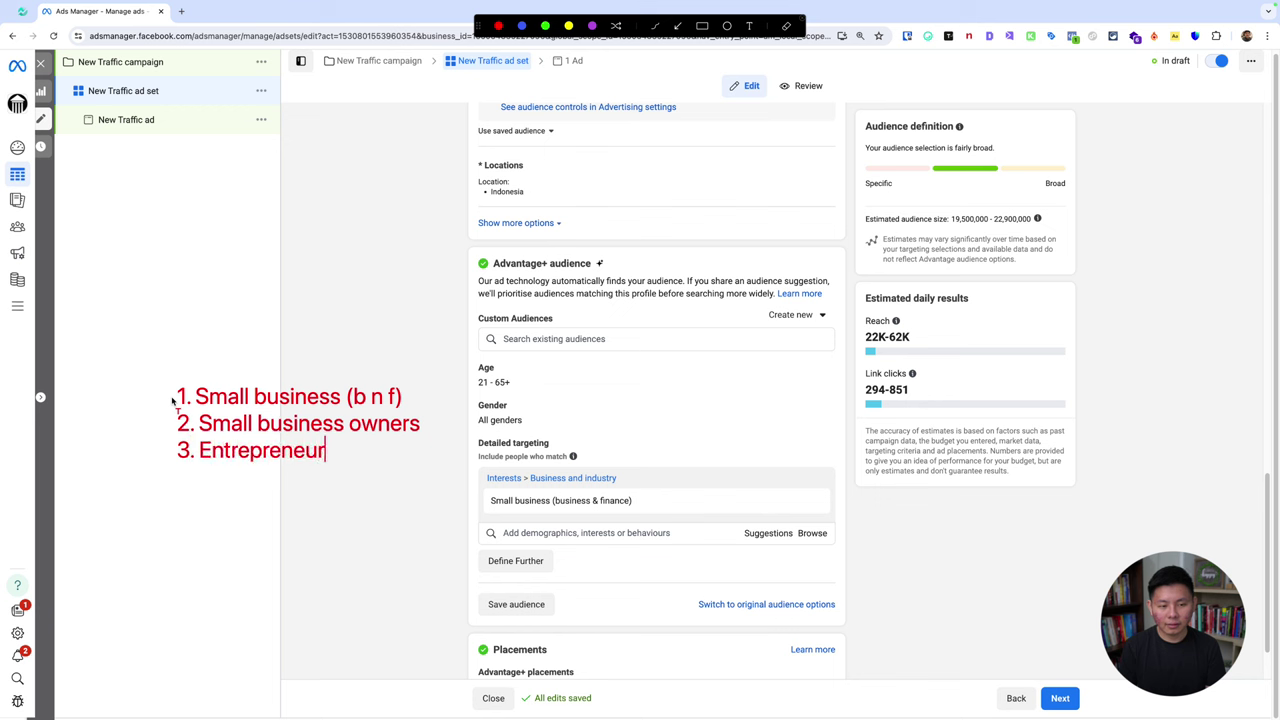
{"action": "key", "text": "Return"}
{"action": "type", "text": "5."}
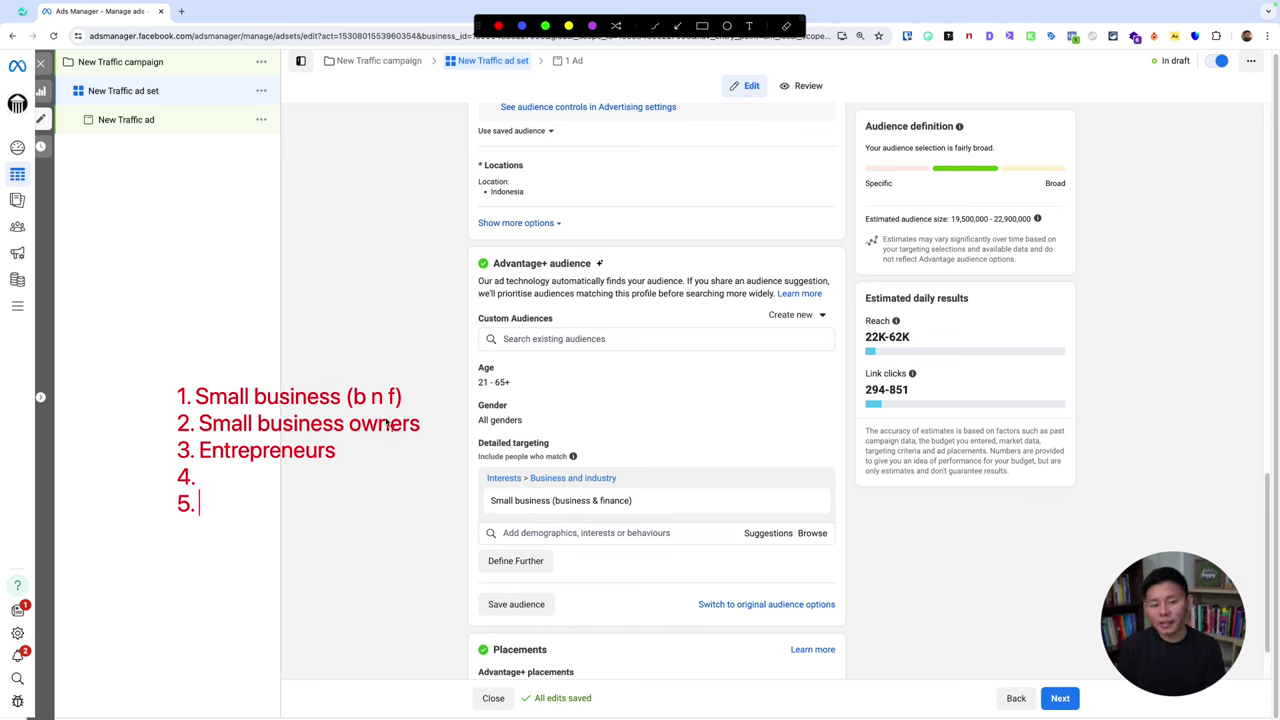
{"action": "key", "text": "Escape"}
Step: Add the suggested Founder, Director, CEO job title to detailed targeting alongside the small business interest
{"action": "left_click", "coordinate": [779, 540]}
{"action": "scroll", "coordinate": [951, 503], "scroll_direction": "down", "scroll_amount": 2}
{"action": "scroll", "coordinate": [640, 569], "scroll_direction": "down", "scroll_amount": 2}
{"action": "scroll", "coordinate": [640, 552], "scroll_direction": "down", "scroll_amount": 6}
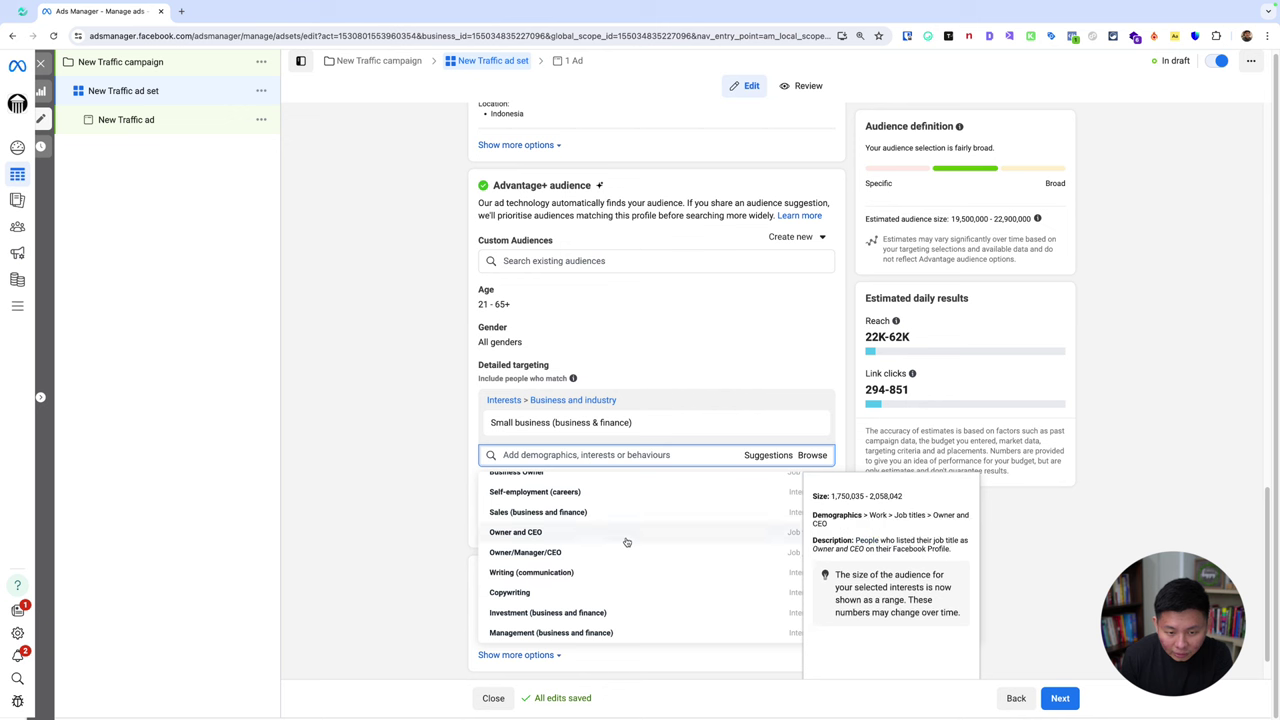
{"action": "scroll", "coordinate": [640, 570], "scroll_direction": "up", "scroll_amount": 3}
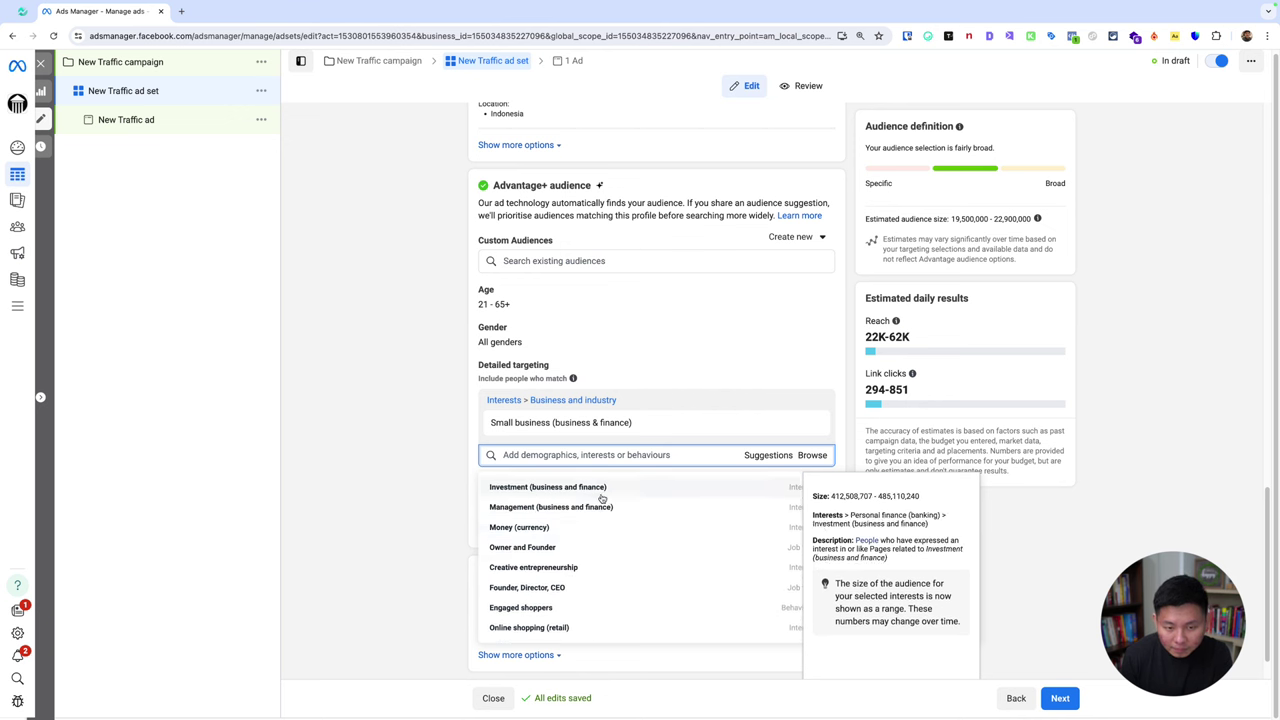
{"action": "scroll", "coordinate": [632, 575], "scroll_direction": "down", "scroll_amount": 2}
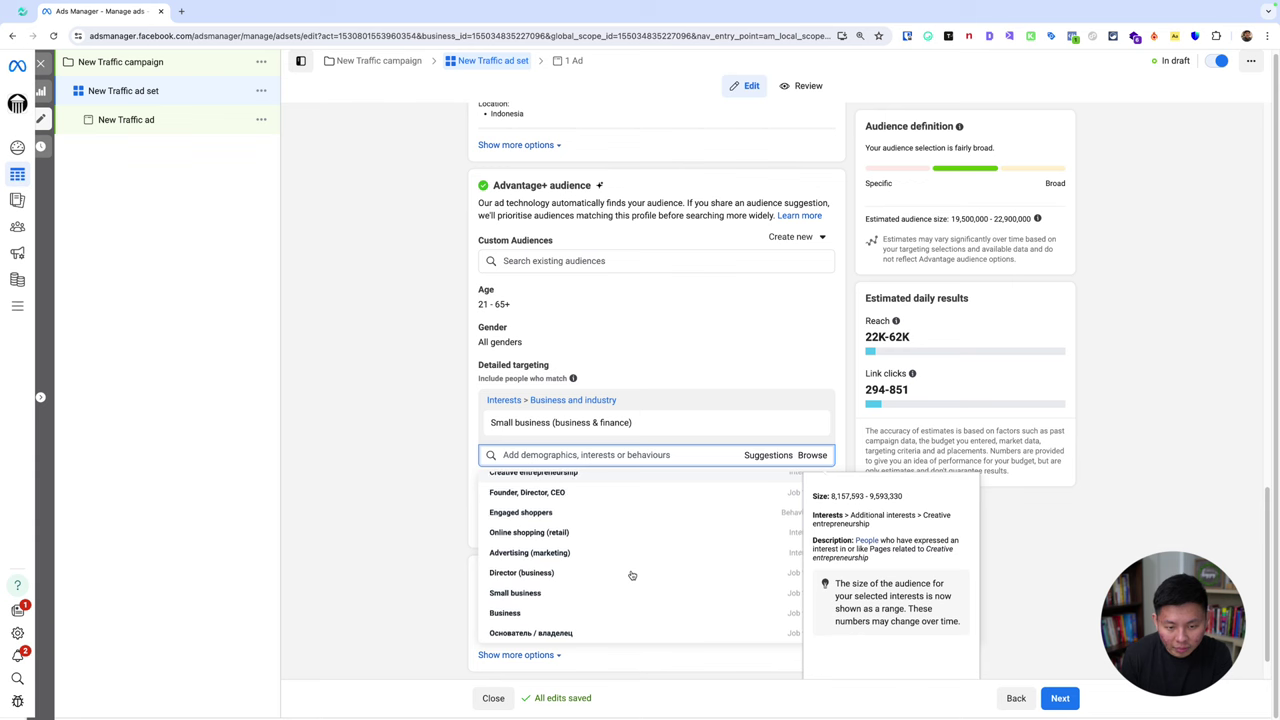
{"action": "left_click", "coordinate": [610, 493]}
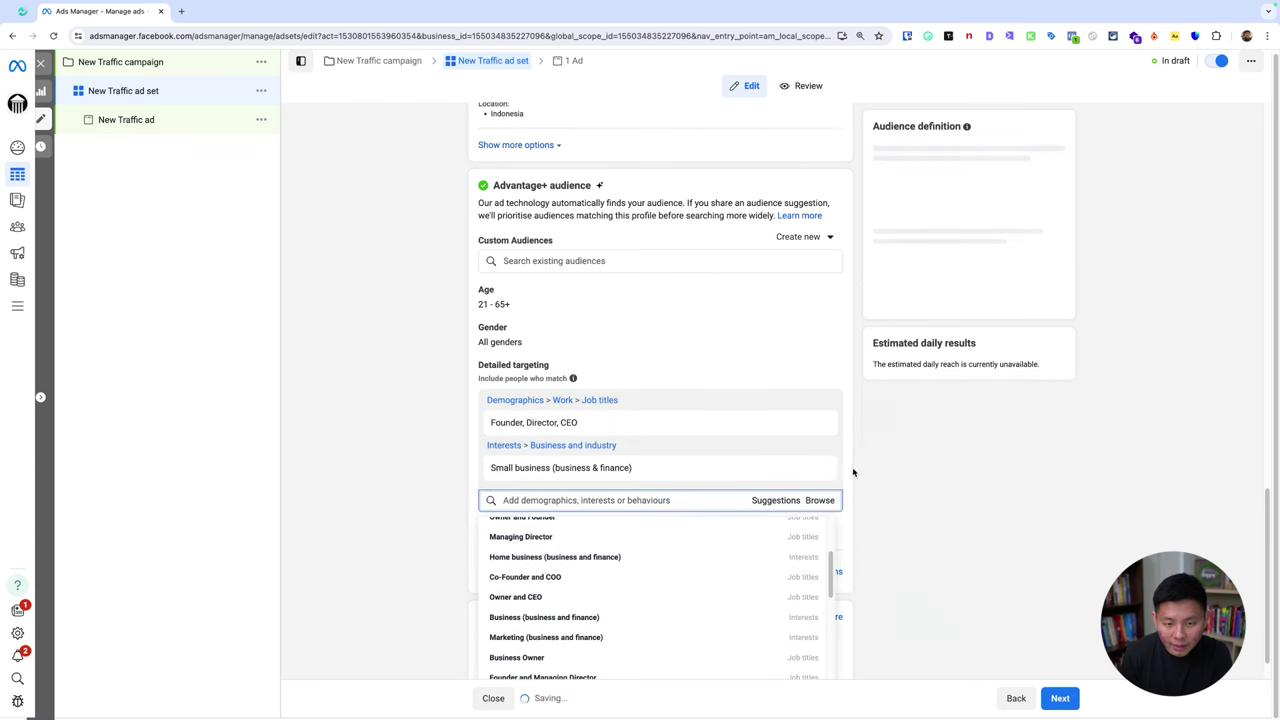
Step: Remove the Small business (business & finance) interest from detailed targeting and highlight the estimated audience size
{"action": "left_click", "coordinate": [815, 469]}
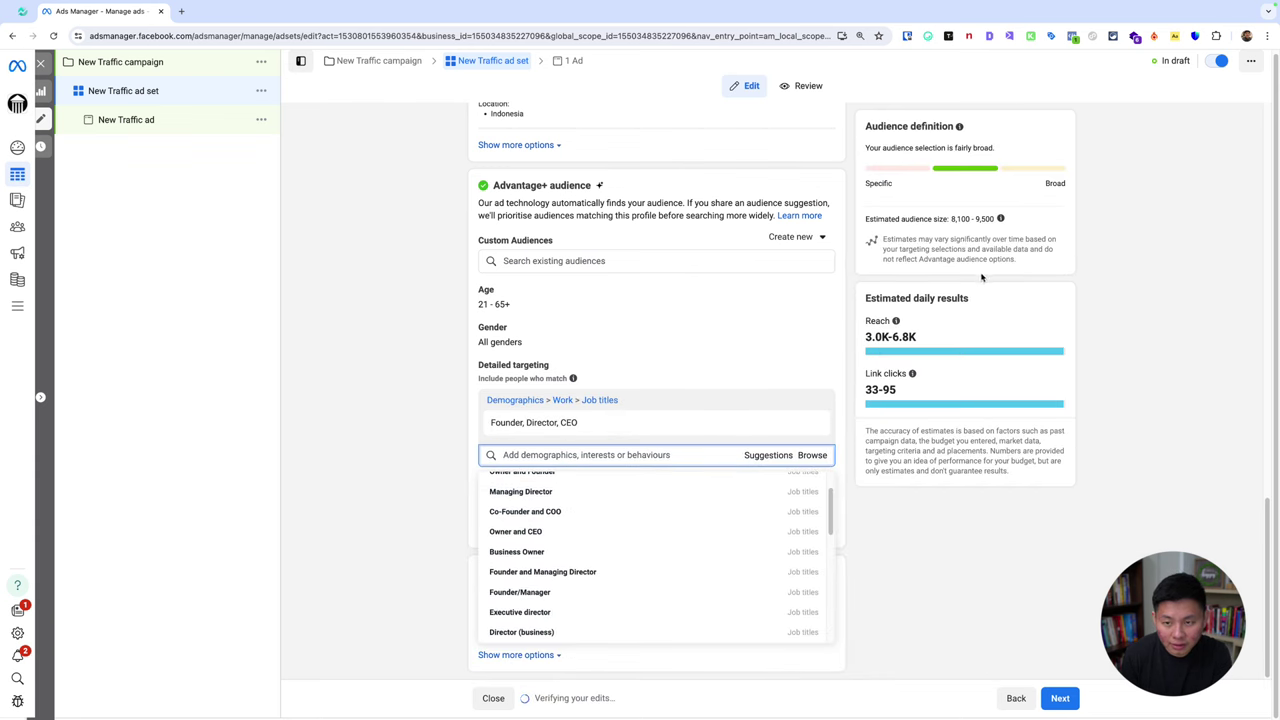
{"action": "triple_click", "coordinate": [961, 220]}
Step: Add the suggested employers Business Owners and Business Owner to detailed targeting alongside the Founder, Director, CEO job title
{"action": "left_click", "coordinate": [776, 452]}
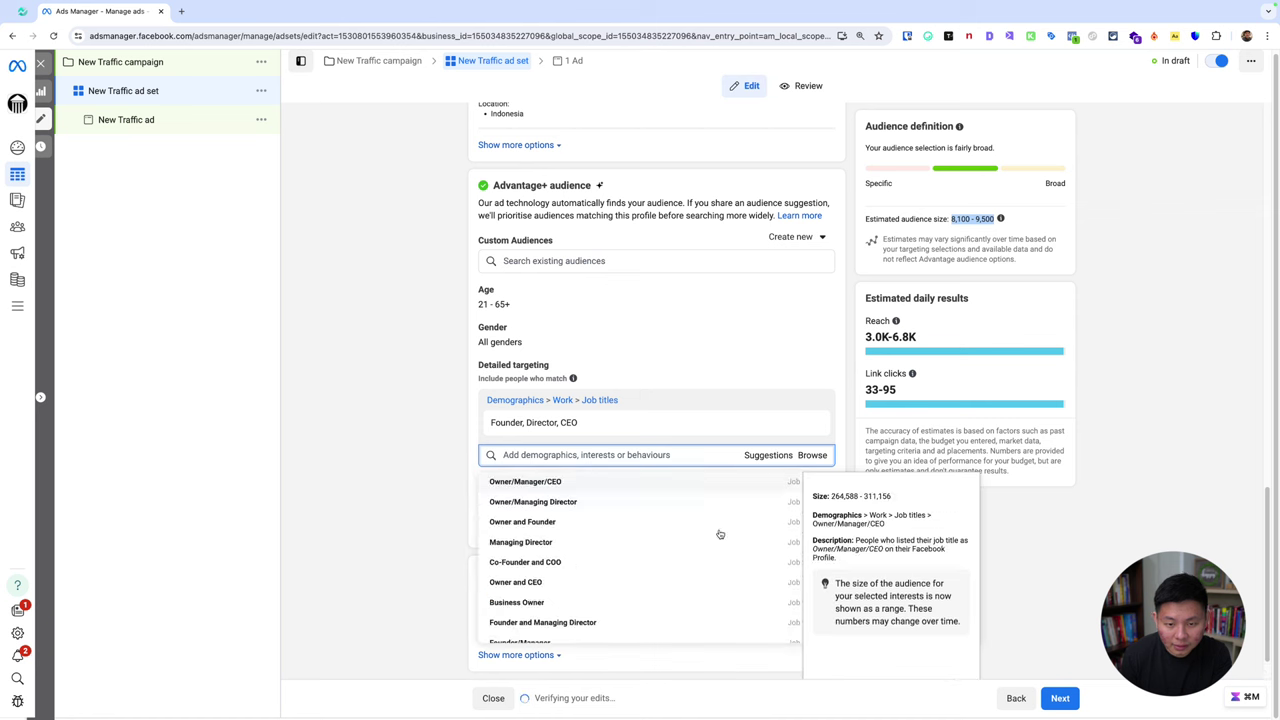
{"action": "scroll", "coordinate": [677, 594], "scroll_direction": "down", "scroll_amount": 5}
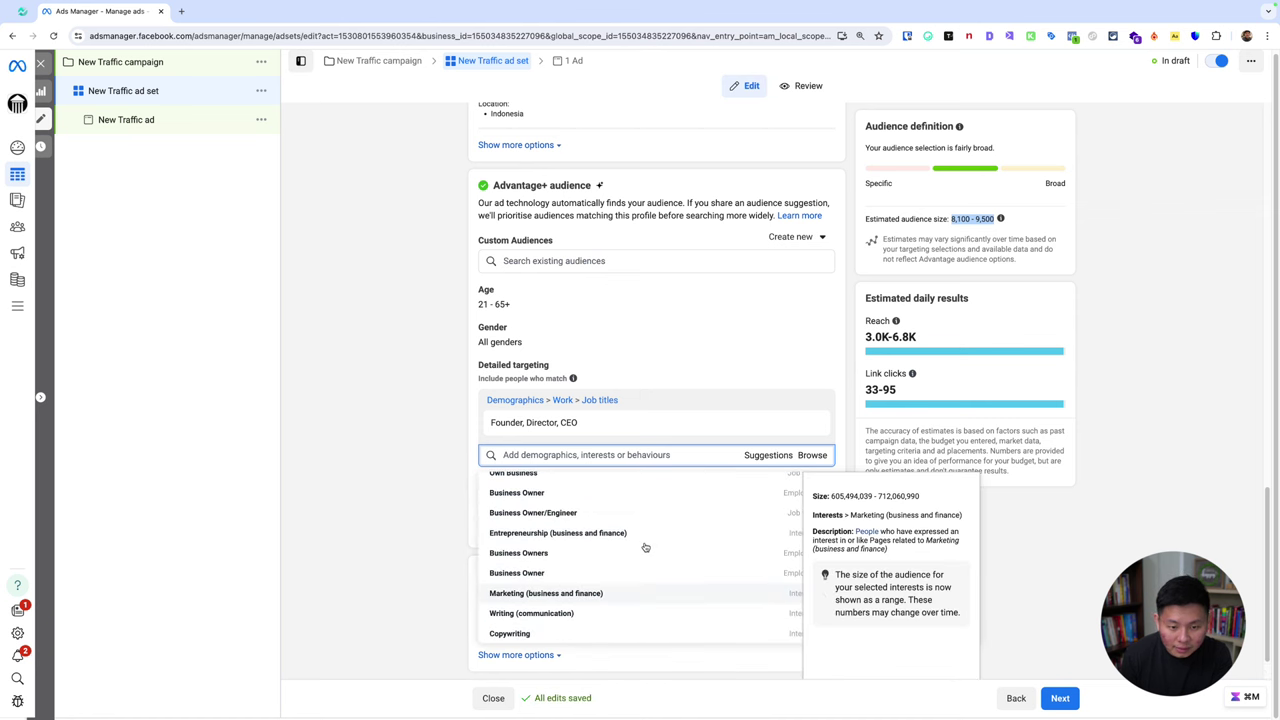
{"action": "scroll", "coordinate": [610, 525], "scroll_direction": "up", "scroll_amount": 3}
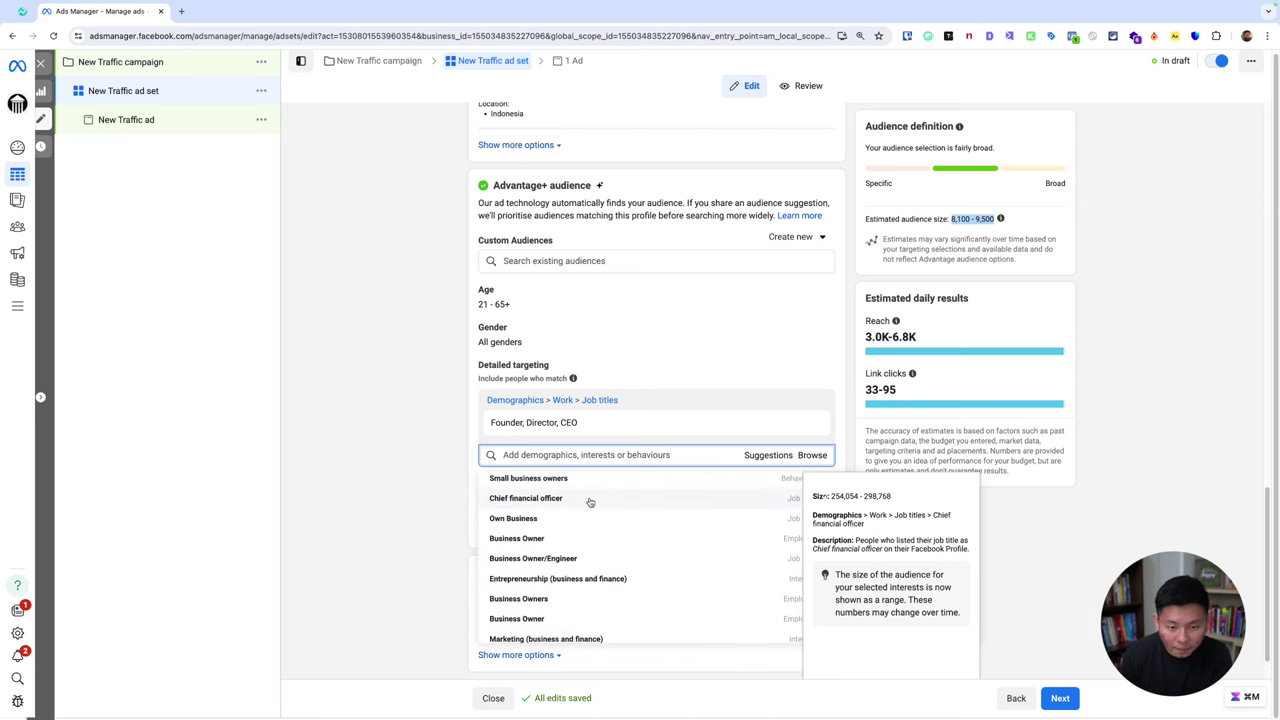
{"action": "scroll", "coordinate": [643, 605], "scroll_direction": "down", "scroll_amount": 3}
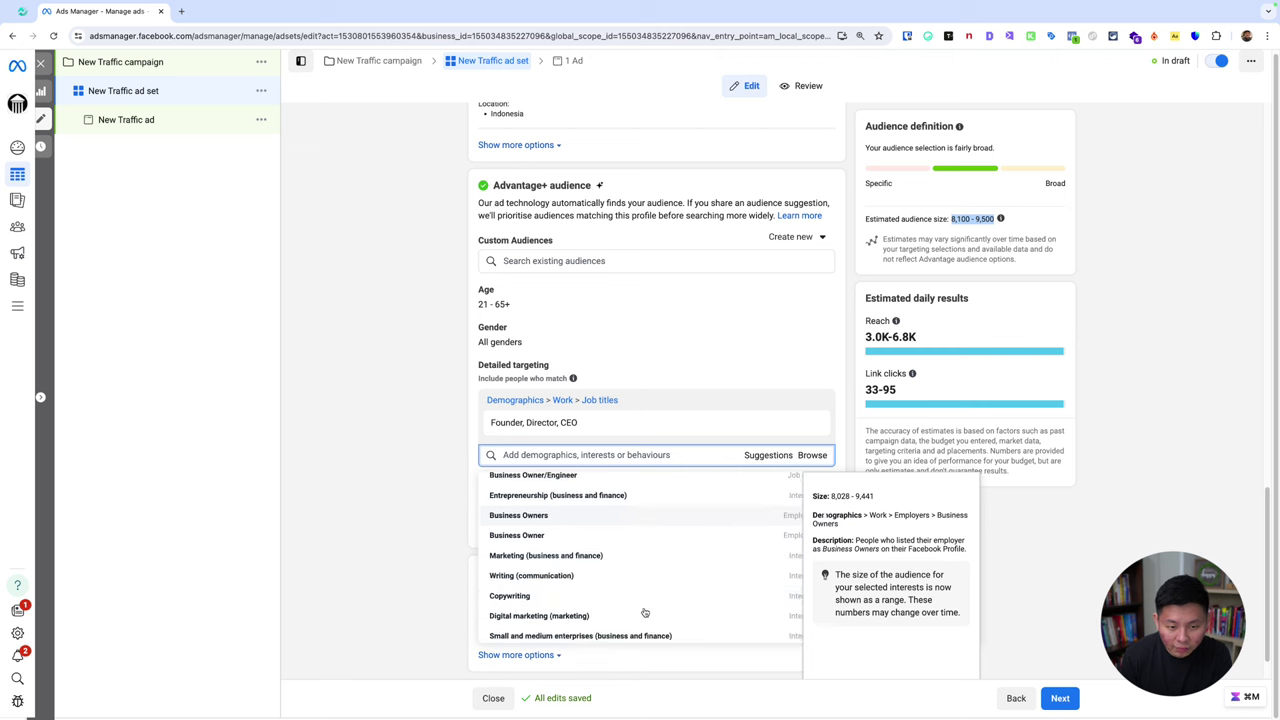
{"action": "scroll", "coordinate": [773, 547], "scroll_direction": "up", "scroll_amount": 1}
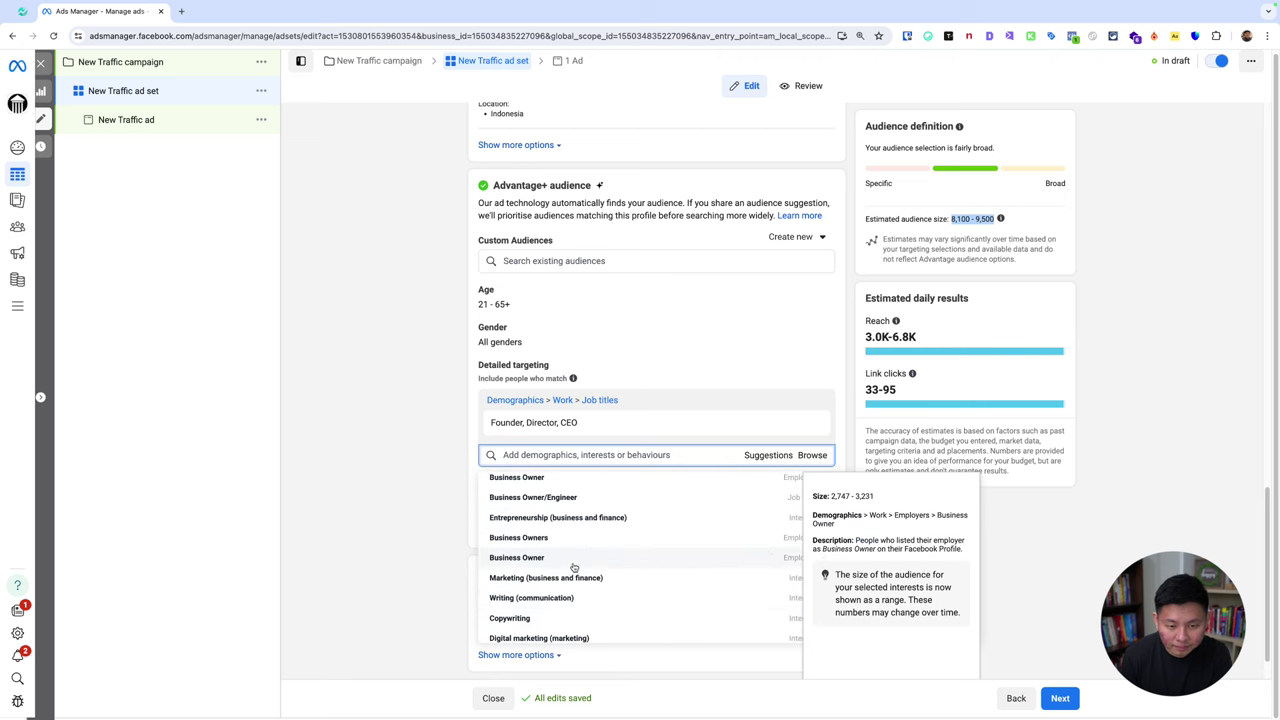
{"action": "left_click", "coordinate": [773, 543]}
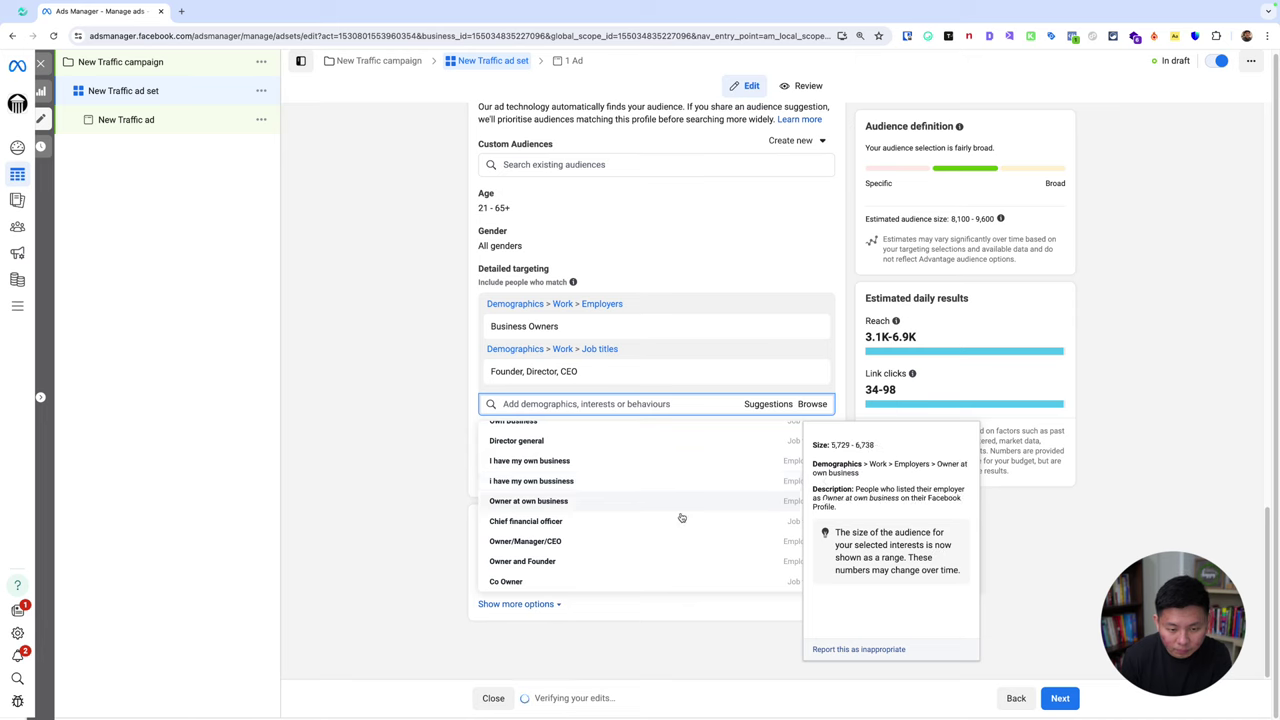
{"action": "scroll", "coordinate": [720, 535], "scroll_direction": "up", "scroll_amount": 2}
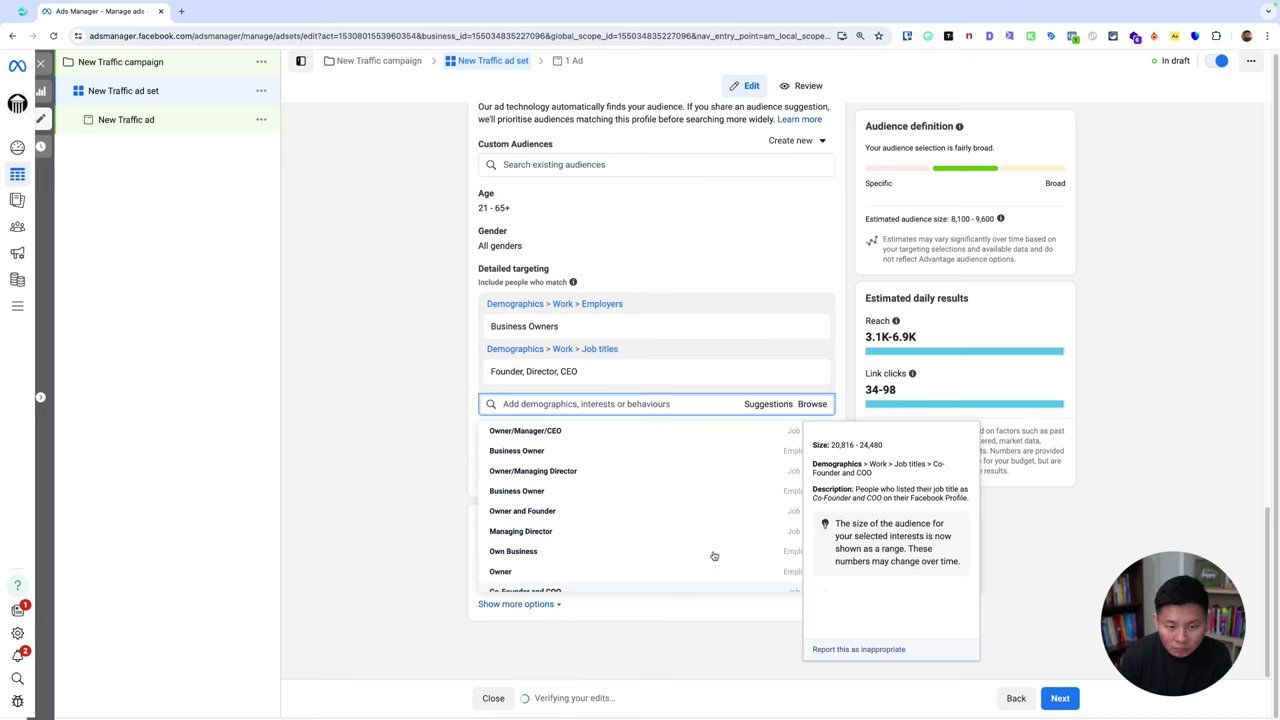
{"action": "left_click", "coordinate": [737, 460]}
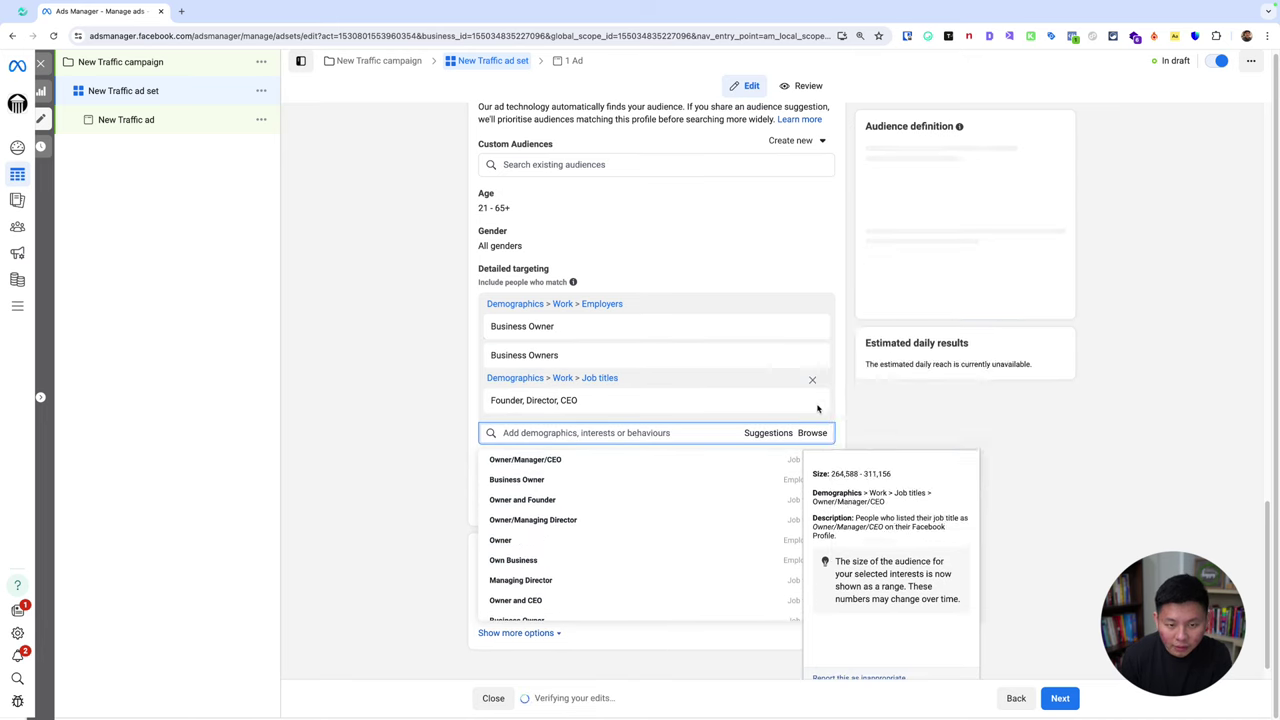
Step: Remove the Founder, Director, CEO job title from detailed targeting and highlight the estimated audience size
{"action": "left_click", "coordinate": [813, 403]}
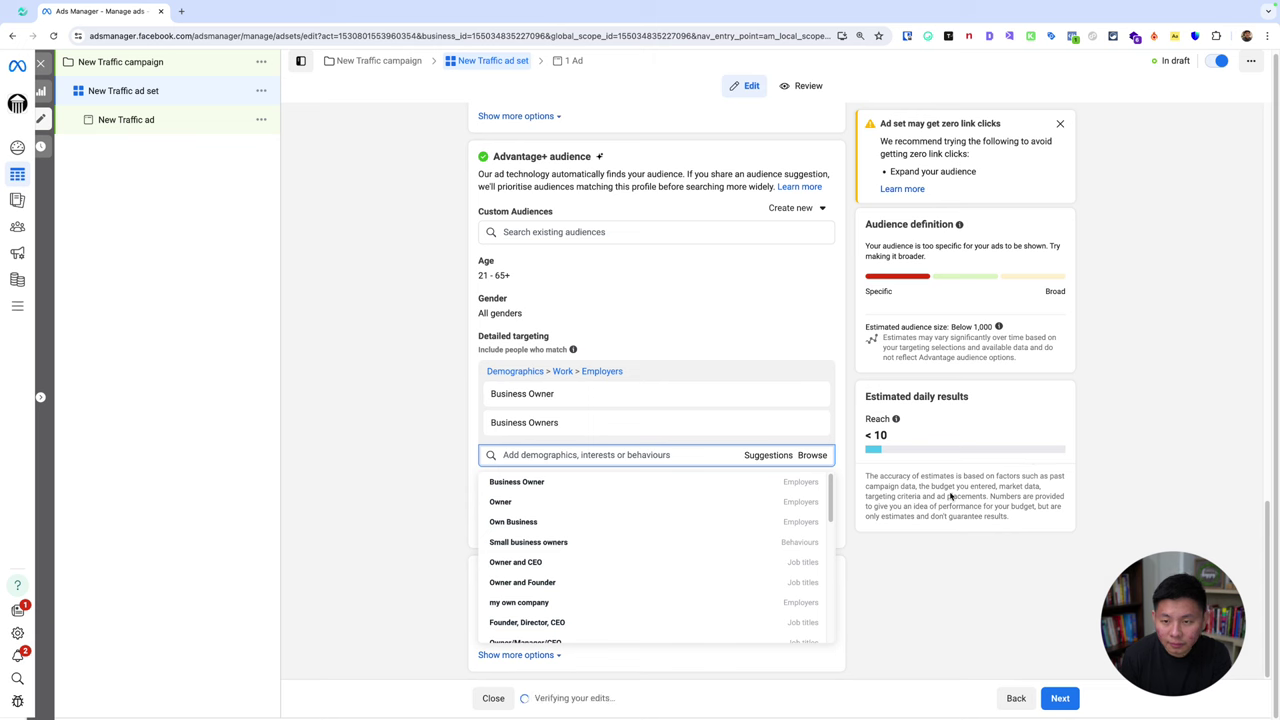
{"action": "scroll", "coordinate": [671, 557], "scroll_direction": "down", "scroll_amount": 2}
{"action": "scroll", "coordinate": [631, 537], "scroll_direction": "down", "scroll_amount": 2}
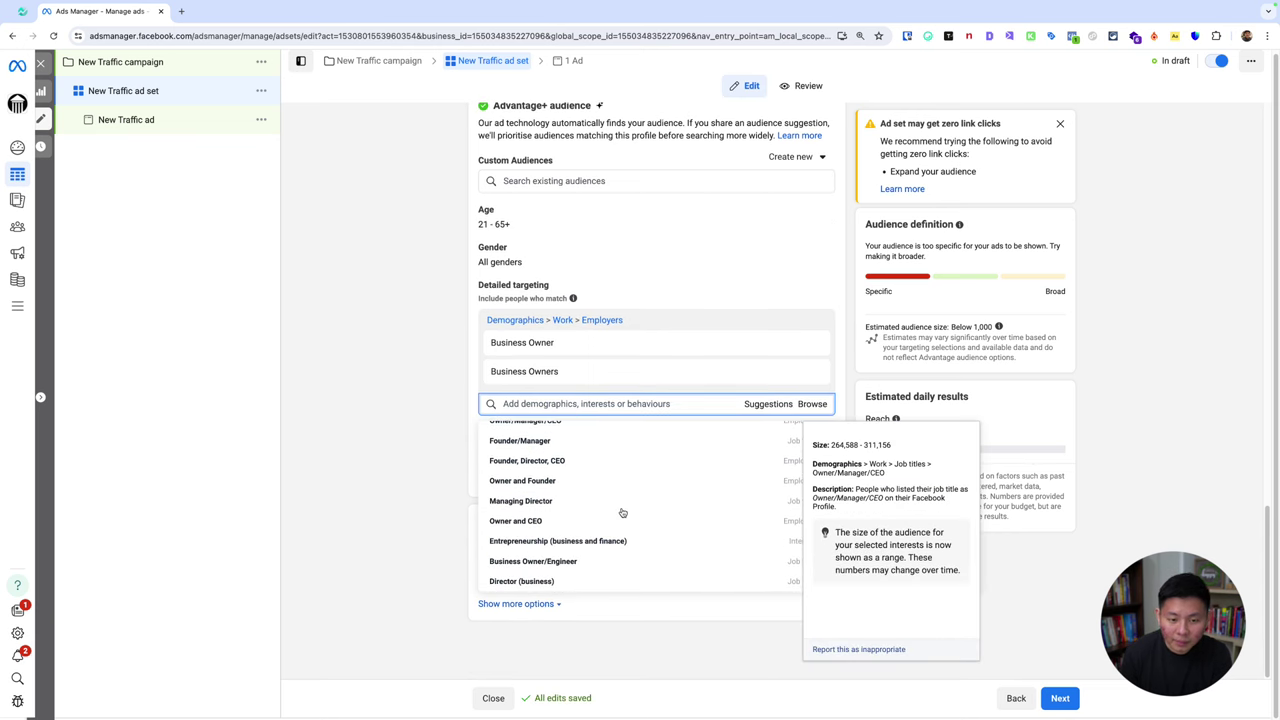
{"action": "scroll", "coordinate": [1049, 308], "scroll_direction": "up", "scroll_amount": 1}
{"action": "double_click", "coordinate": [988, 326]}
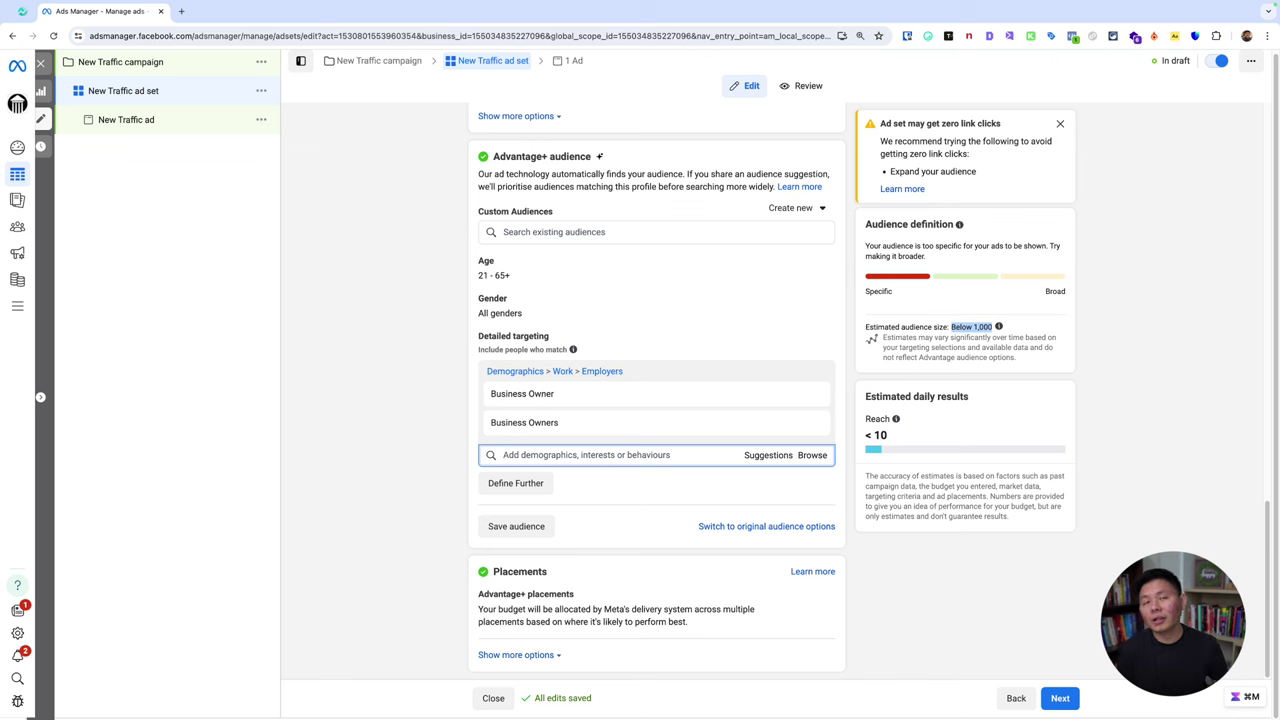
Step: Duplicate New Traffic ad set into the original campaign with 3 copies
{"action": "left_click", "coordinate": [260, 91]}
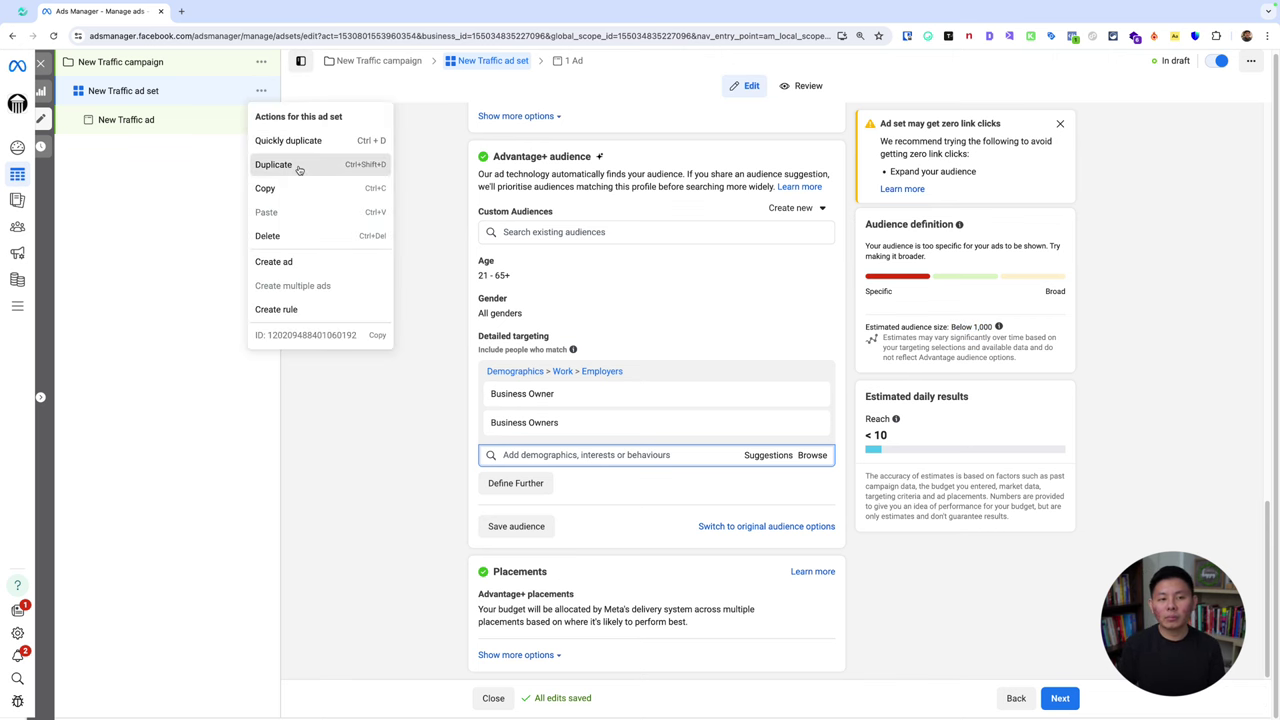
{"action": "left_click", "coordinate": [298, 166]}
{"action": "left_click", "coordinate": [533, 594]}
{"action": "type", "text": "3"}
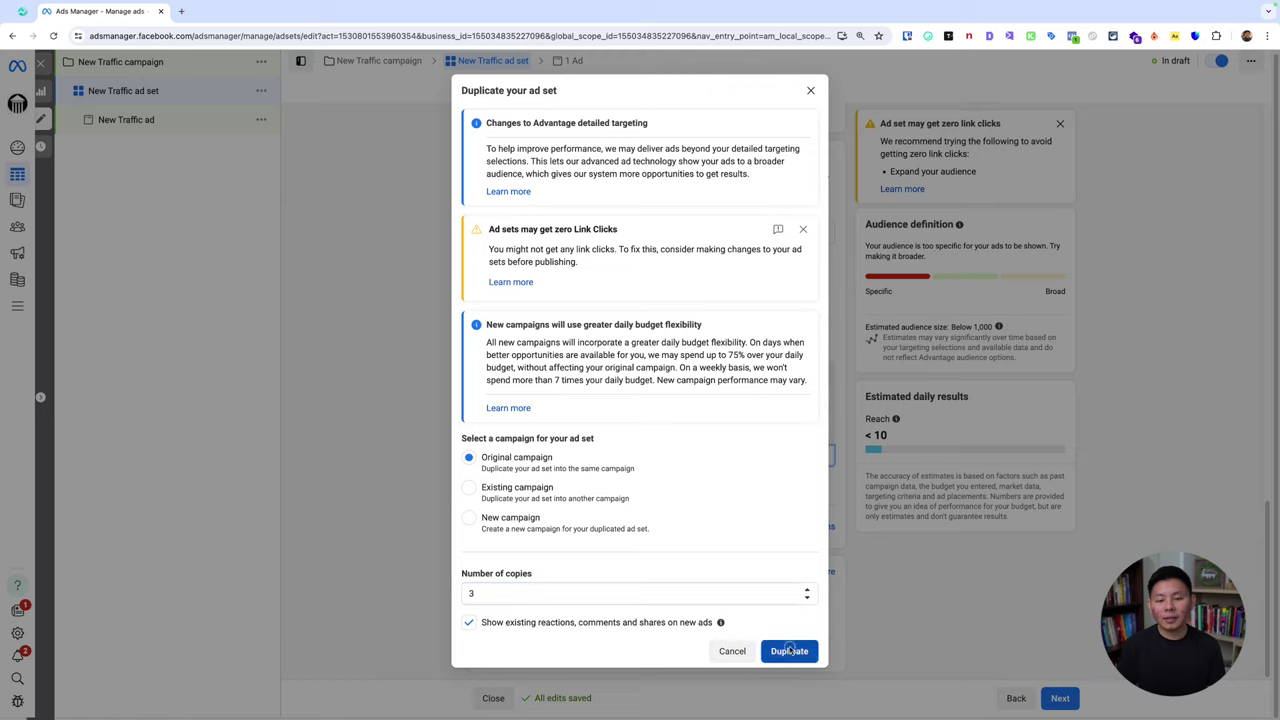
{"action": "left_click", "coordinate": [789, 650]}
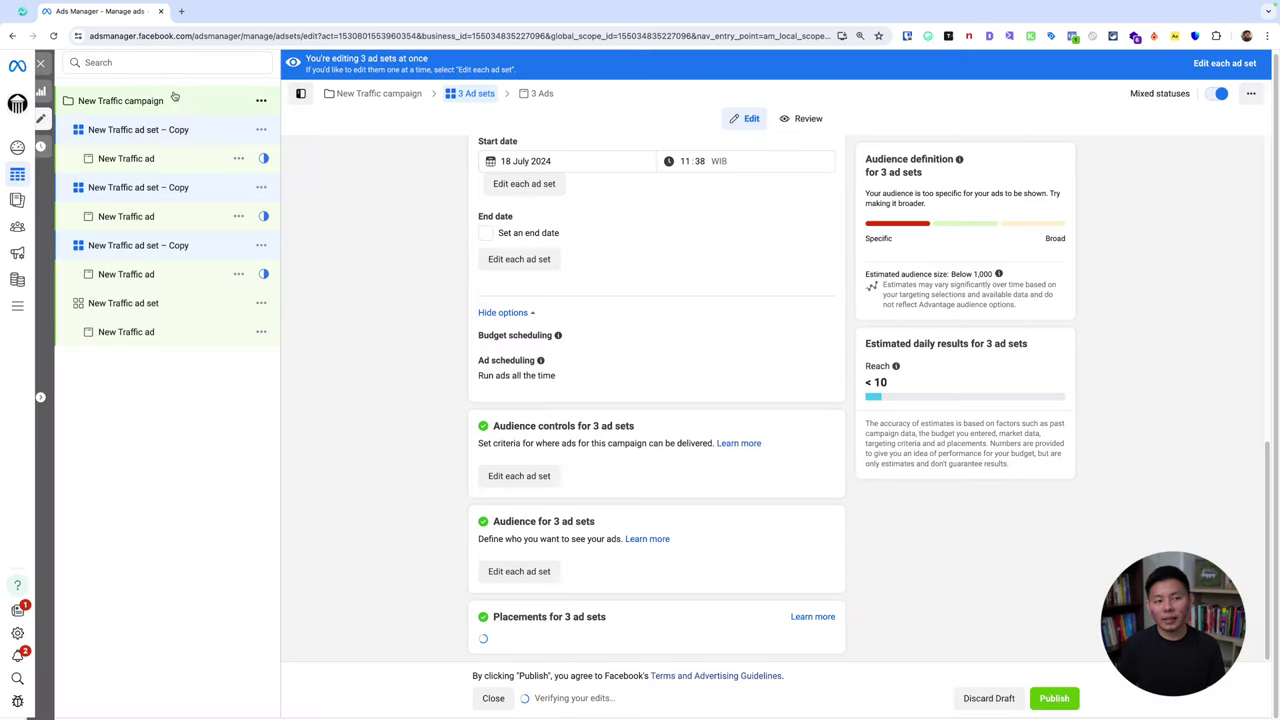
Step: Rename the first copied ad set as "Small business bn f"
{"action": "scroll", "coordinate": [491, 216], "scroll_direction": "down", "scroll_amount": 1}
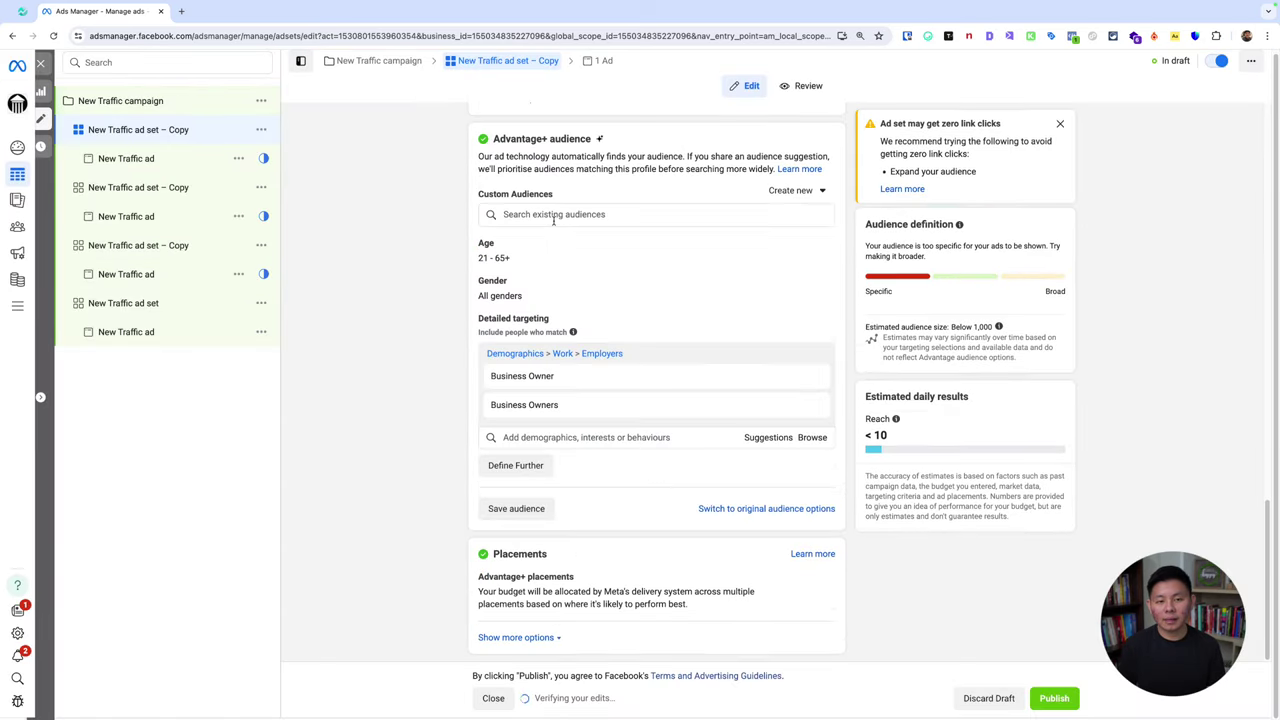
{"action": "triple_click", "coordinate": [620, 160]}
{"action": "type", "text": "Sm"}
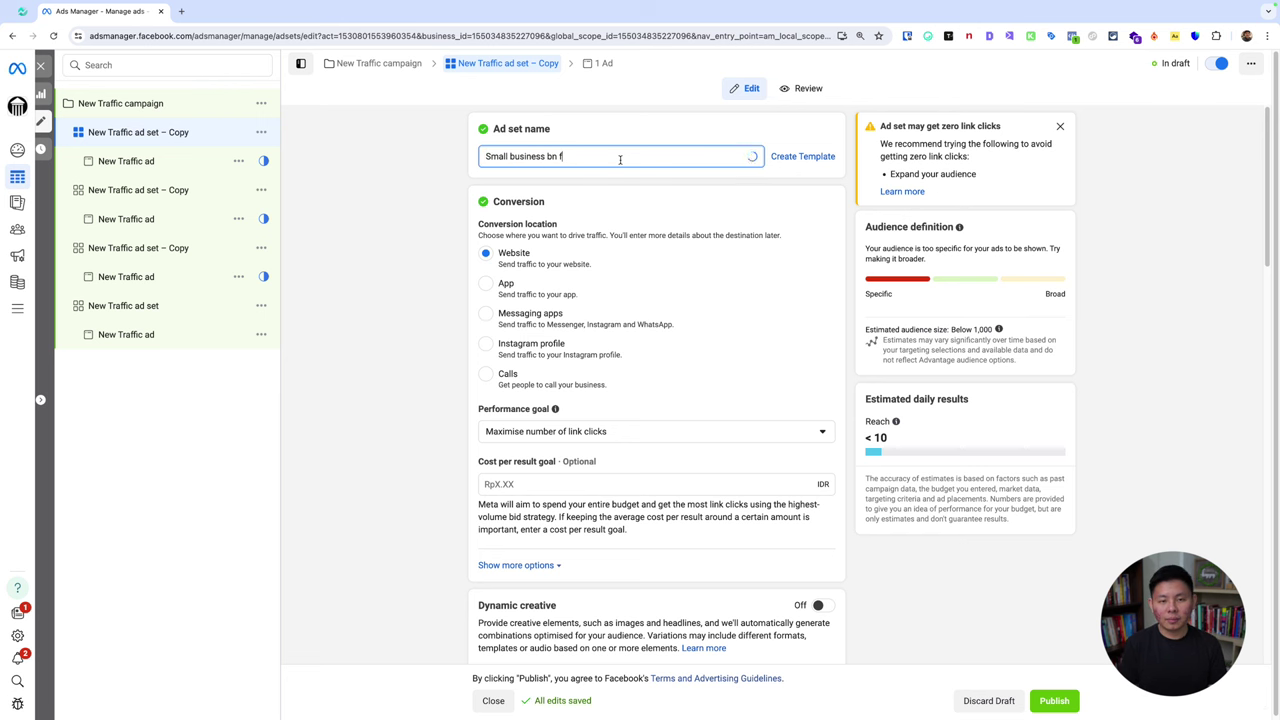
{"action": "type", "text": "all business bn f"}
Step: Replace the Business Owner and Business Owners employers in this ad set's detailed targeting with the Small business (business & finance) interest
{"action": "scroll", "coordinate": [660, 180], "scroll_direction": "down", "scroll_amount": 10}
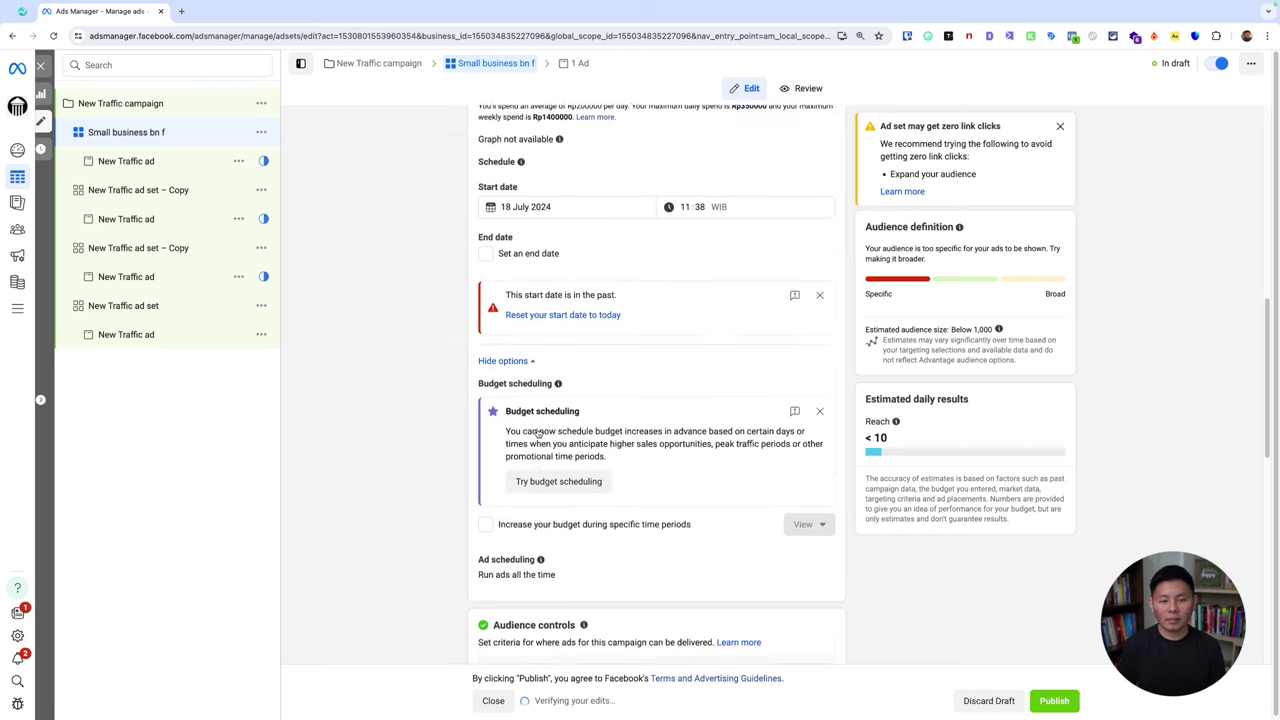
{"action": "scroll", "coordinate": [686, 406], "scroll_direction": "down", "scroll_amount": 7}
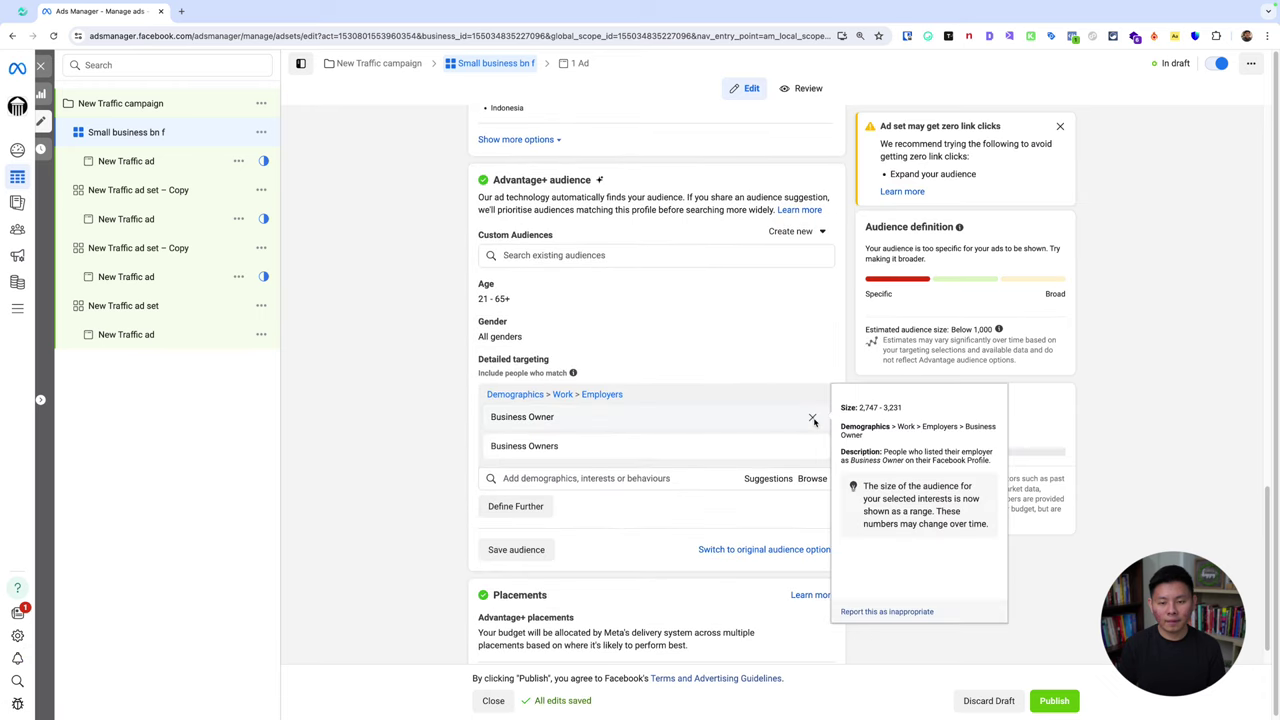
{"action": "left_click", "coordinate": [812, 418]}
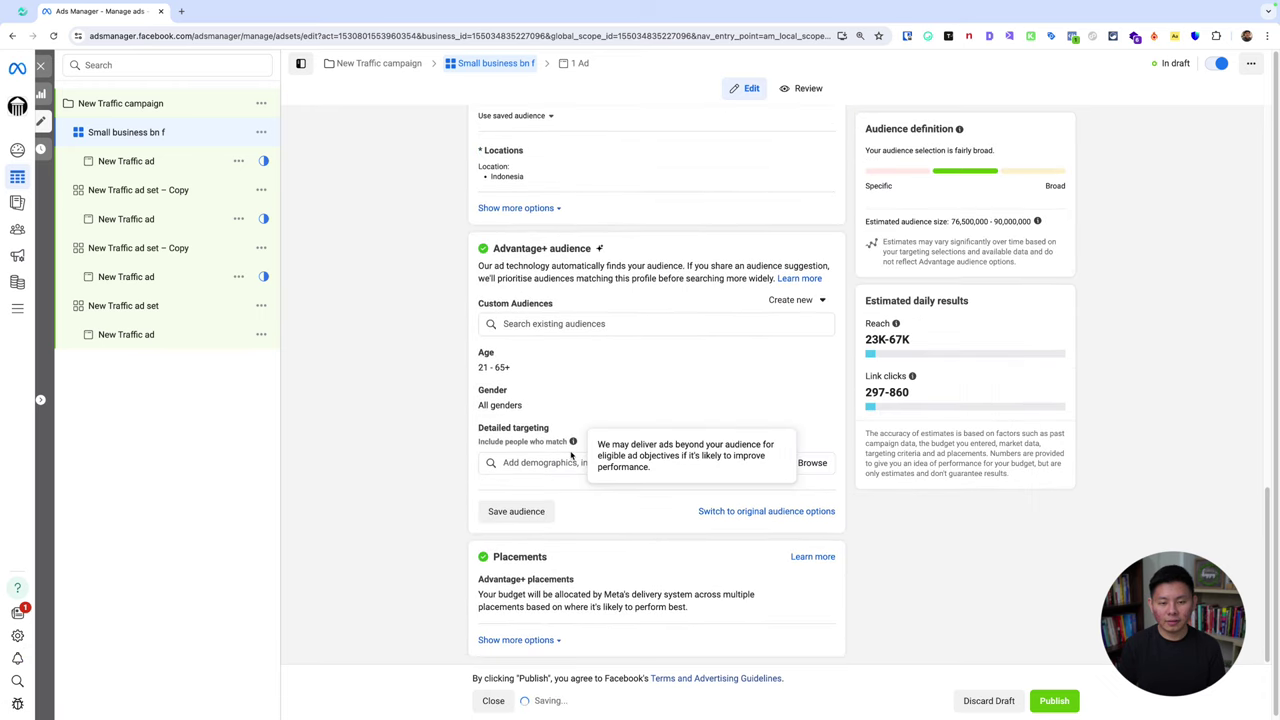
{"action": "left_click", "coordinate": [570, 459]}
{"action": "type", "text": "small business"}
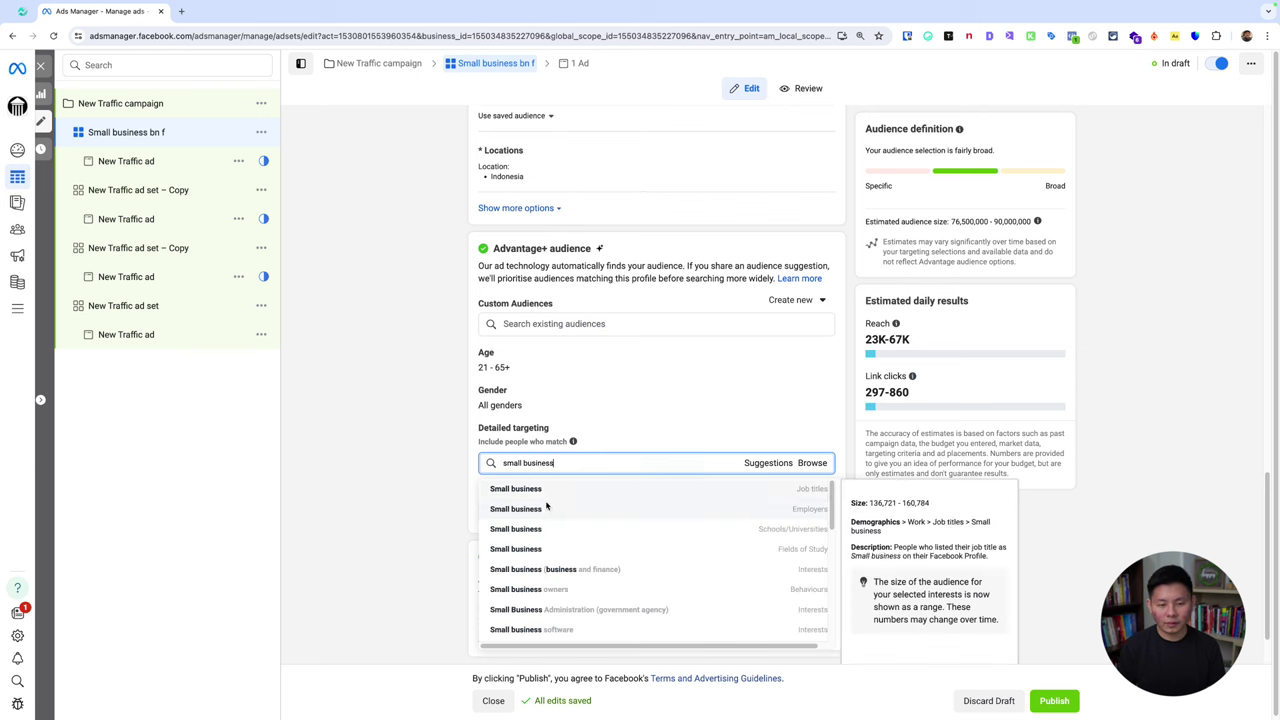
{"action": "left_click", "coordinate": [584, 569]}
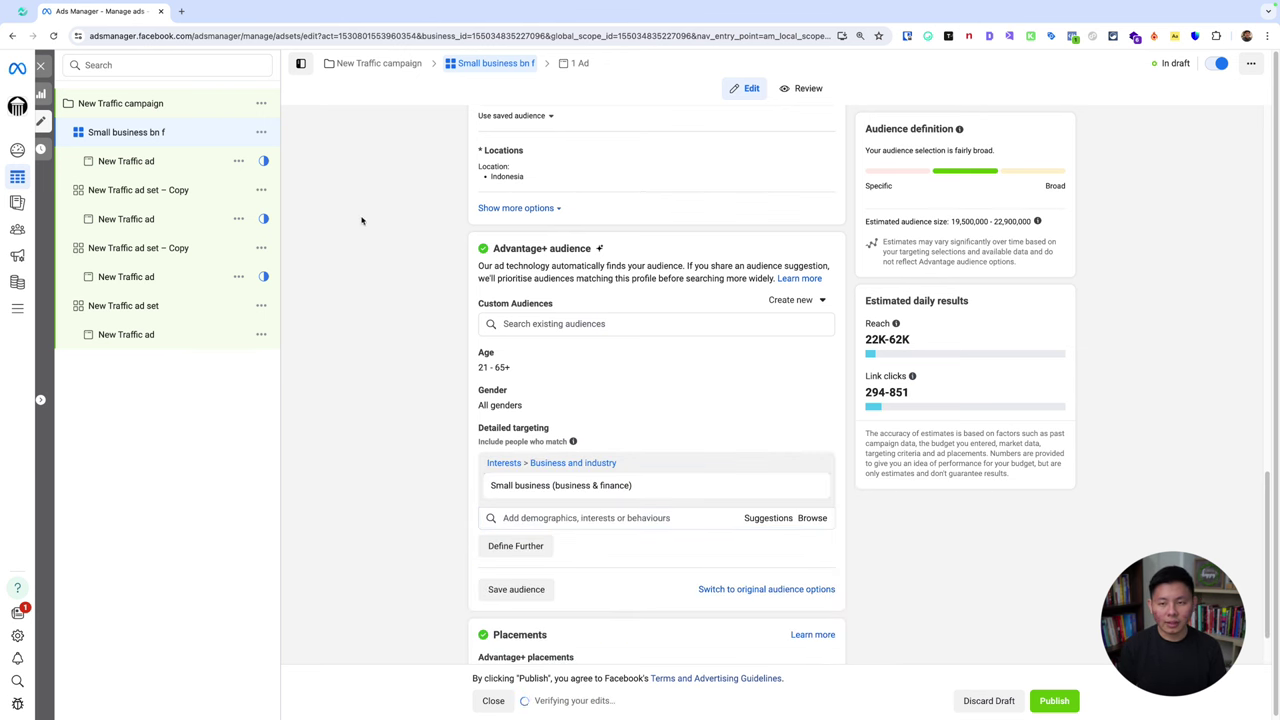
Step: Rename the second copied ad set as "small business owner"
{"action": "left_click", "coordinate": [123, 189]}
{"action": "scroll", "coordinate": [581, 151], "scroll_direction": "down", "scroll_amount": 1}
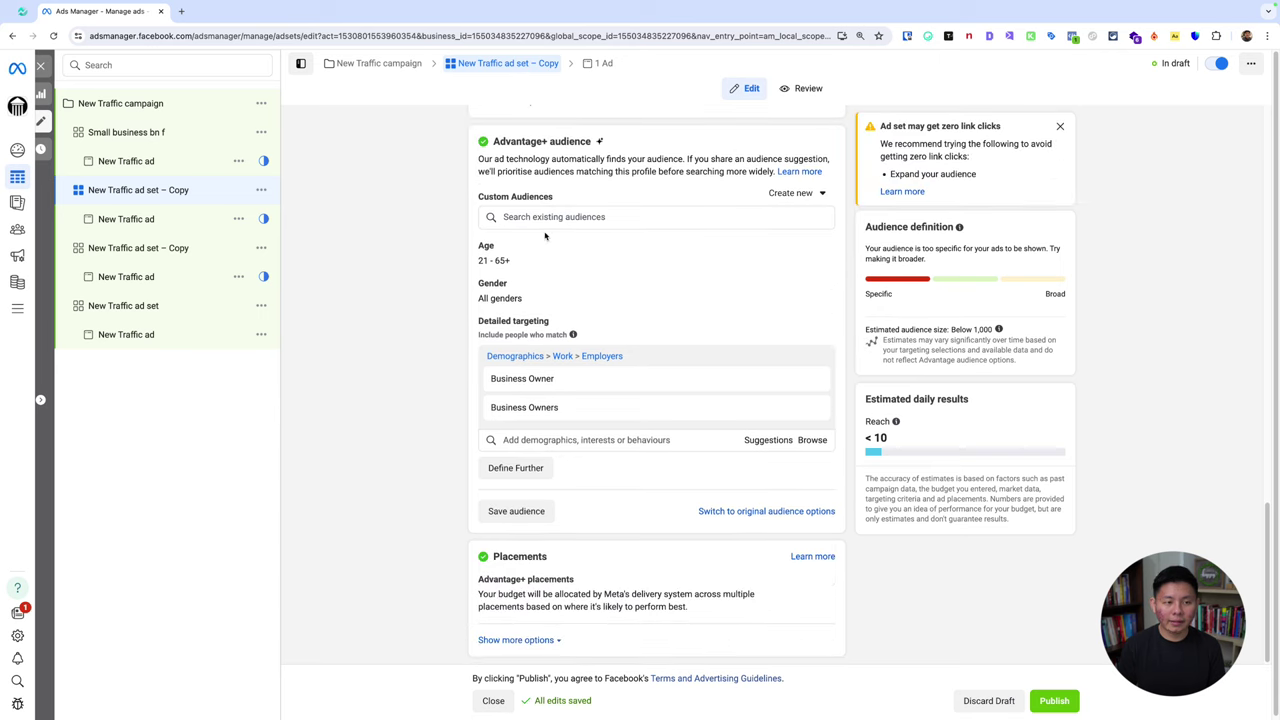
{"action": "scroll", "coordinate": [589, 176], "scroll_direction": "up", "scroll_amount": 8}
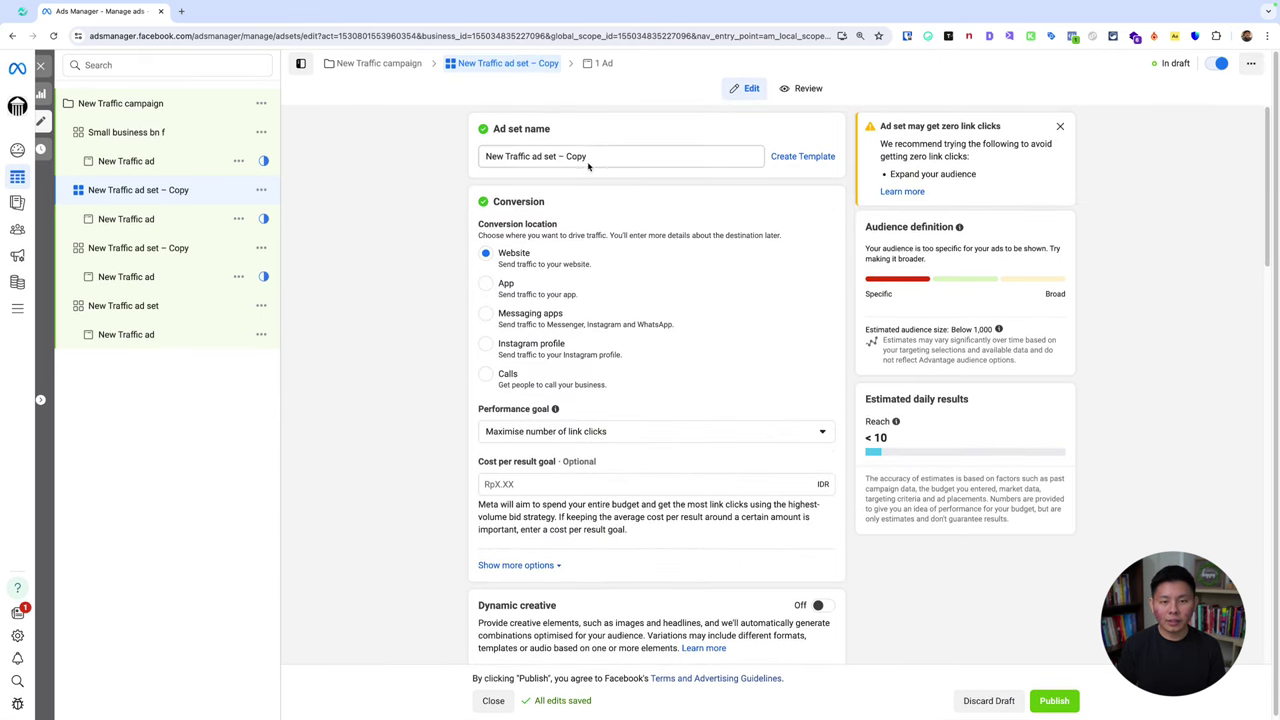
{"action": "triple_click", "coordinate": [589, 157]}
{"action": "type", "text": "small business owner"}
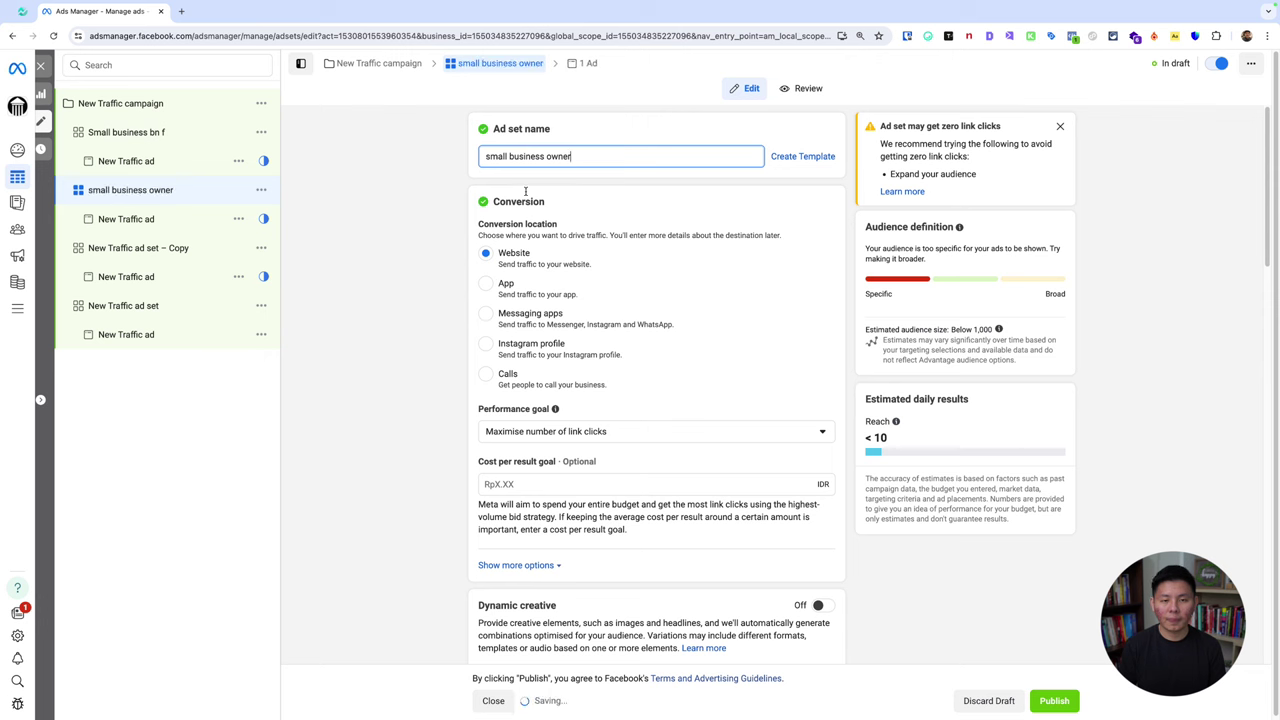
Step: Replace both employer entries in the second copy's detailed targeting with the Small business owners behaviour
{"action": "scroll", "coordinate": [578, 371], "scroll_direction": "down", "scroll_amount": 10}
{"action": "scroll", "coordinate": [578, 371], "scroll_direction": "down", "scroll_amount": 2}
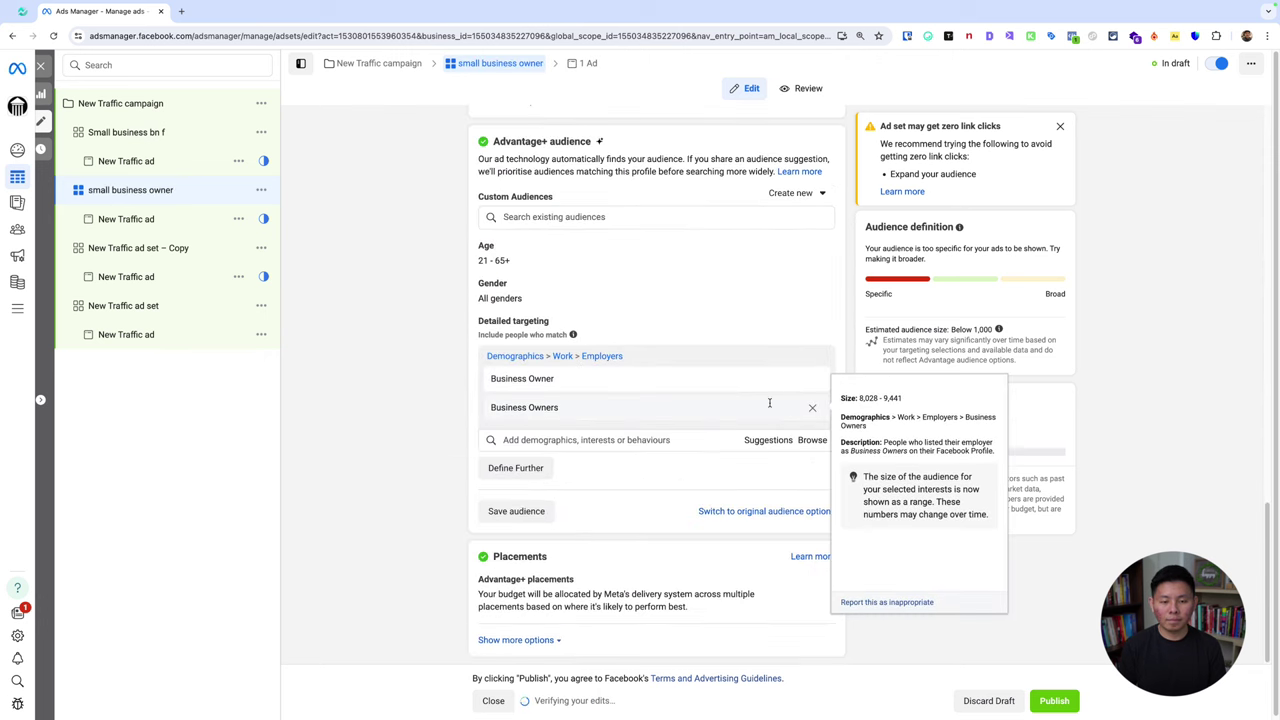
{"action": "left_click", "coordinate": [813, 381]}
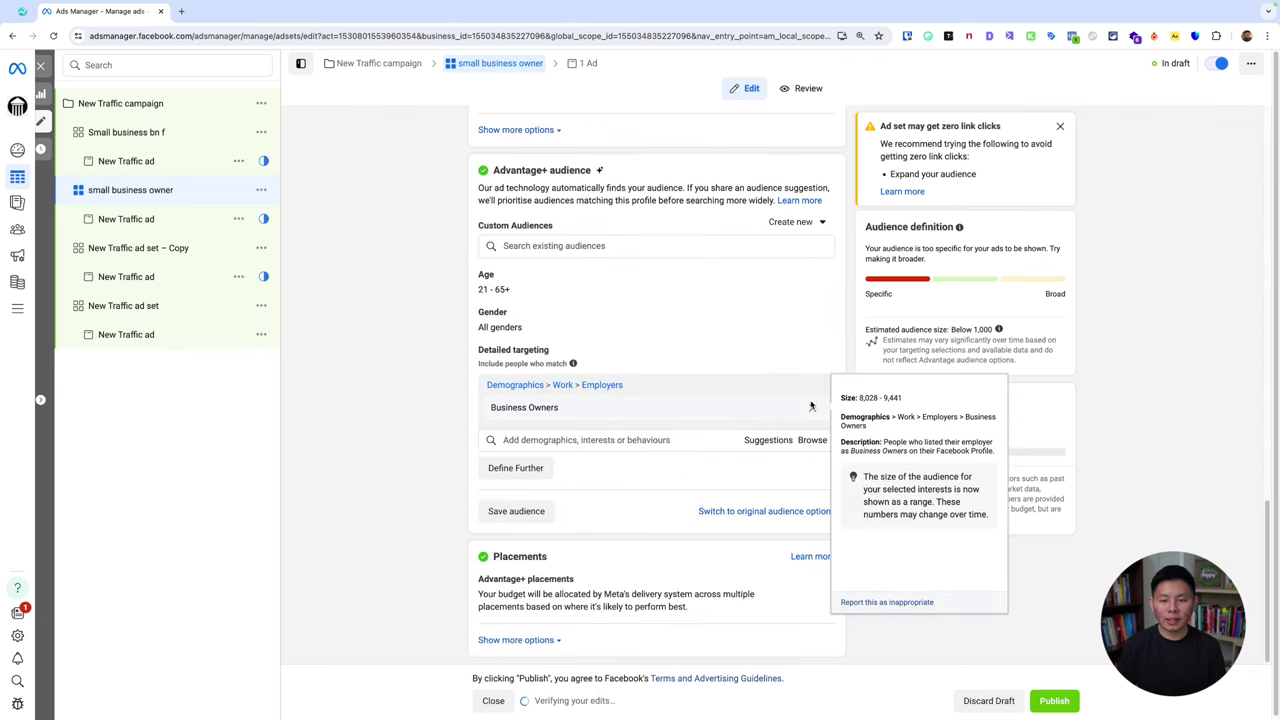
{"action": "left_click", "coordinate": [813, 409]}
{"action": "left_click", "coordinate": [590, 463]}
{"action": "type", "text": "s"}
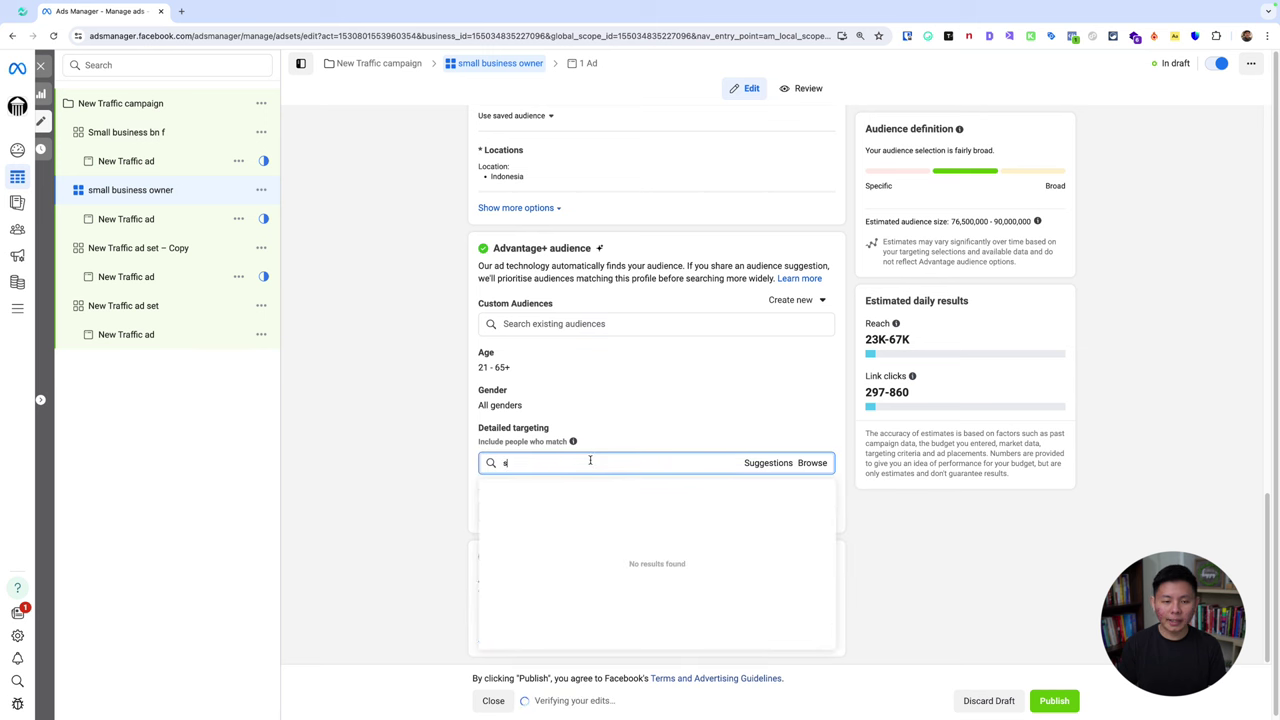
{"action": "type", "text": "mall busin"}
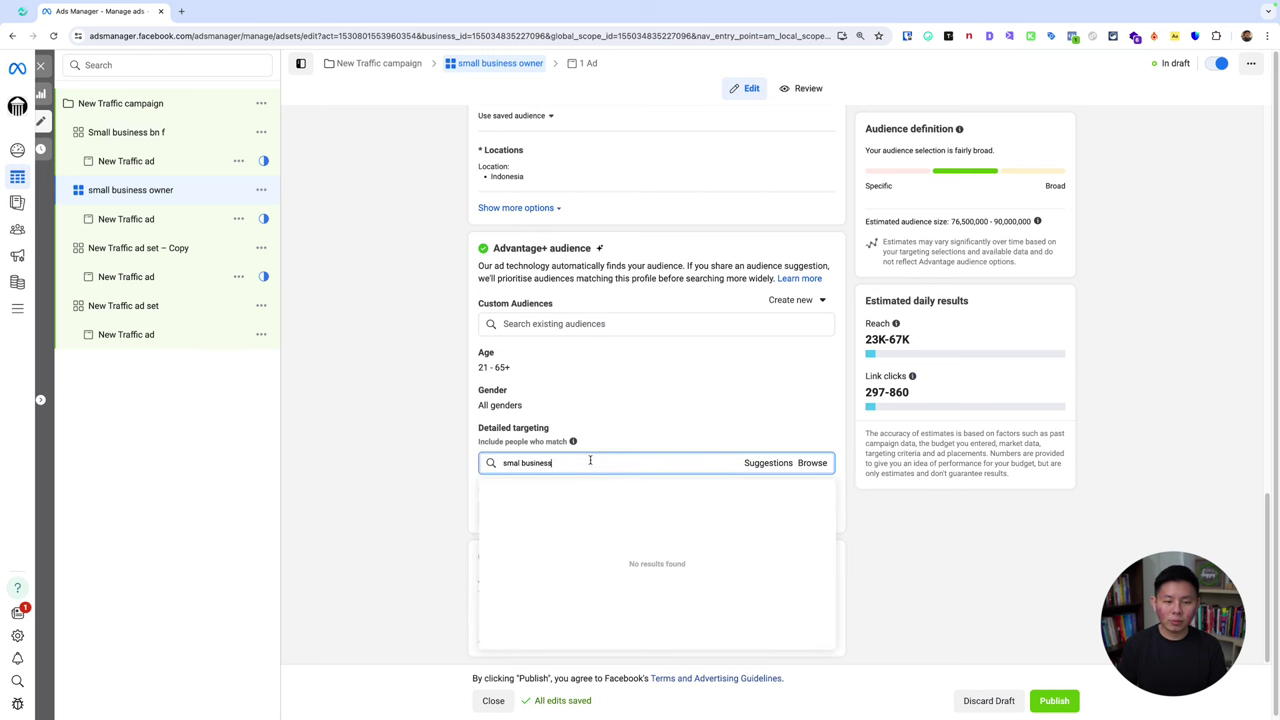
{"action": "type", "text": "ess"}
{"action": "left_click", "coordinate": [590, 572]}
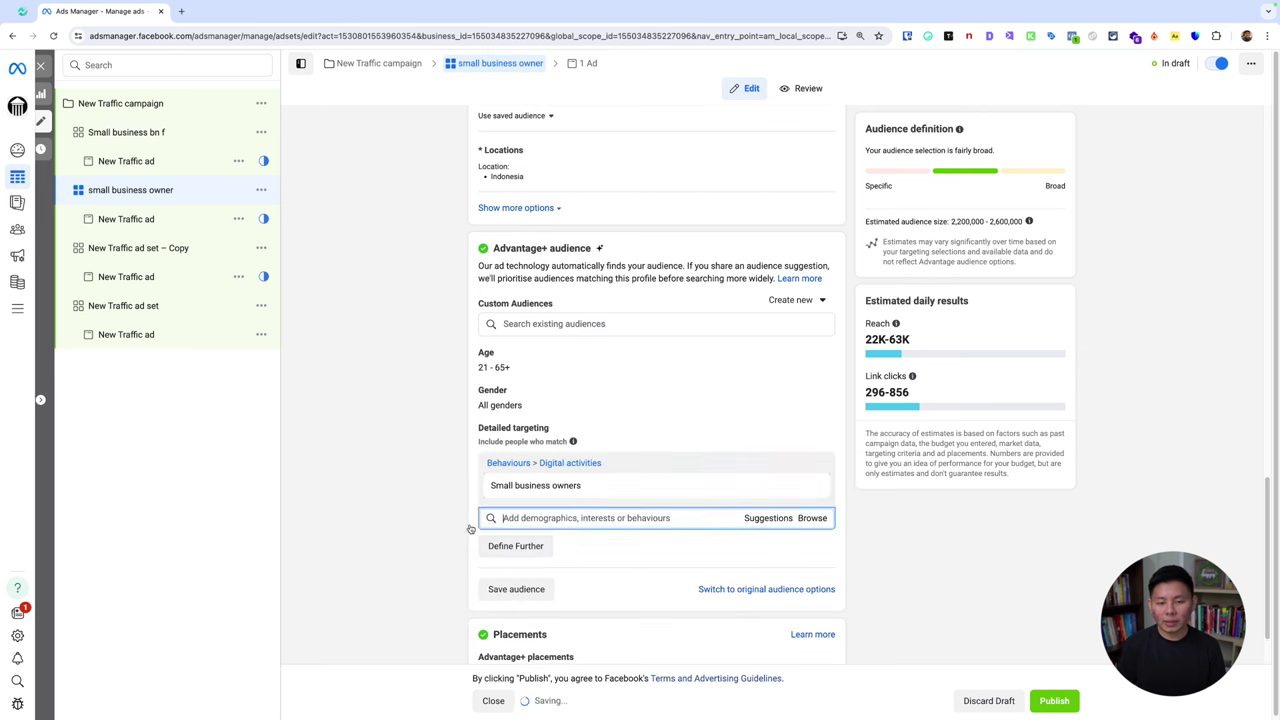
Step: Rename the remaining copied ad set as "Entrepreneur"
{"action": "scroll", "coordinate": [403, 477], "scroll_direction": "down", "scroll_amount": 1}
{"action": "scroll", "coordinate": [402, 478], "scroll_direction": "up", "scroll_amount": 3}
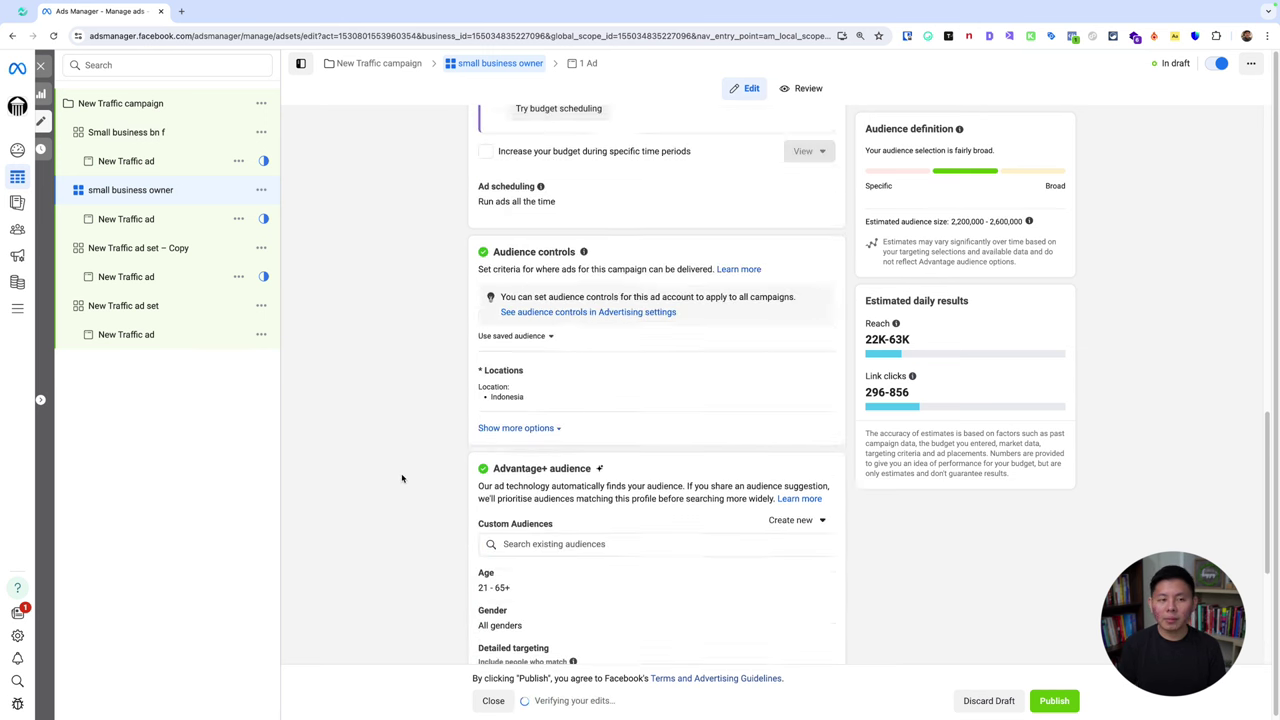
{"action": "left_click", "coordinate": [170, 247]}
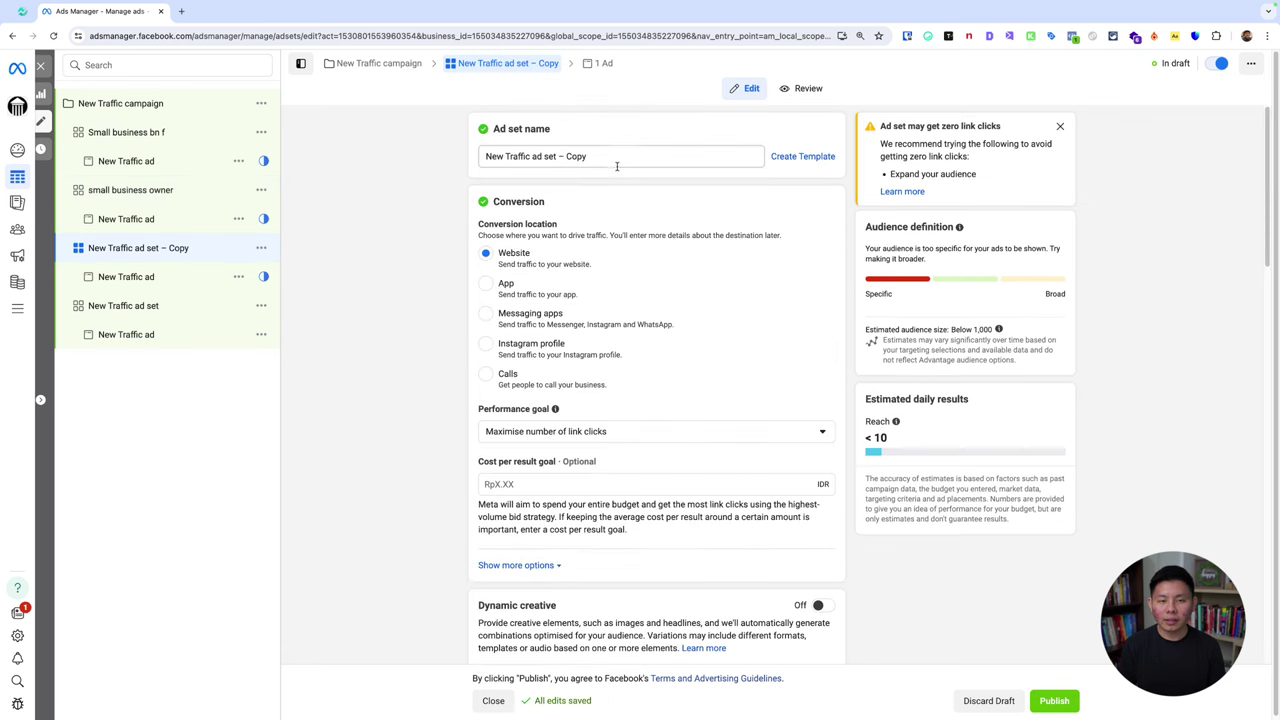
{"action": "triple_click", "coordinate": [618, 157]}
{"action": "type", "text": "Entrpreneur"}
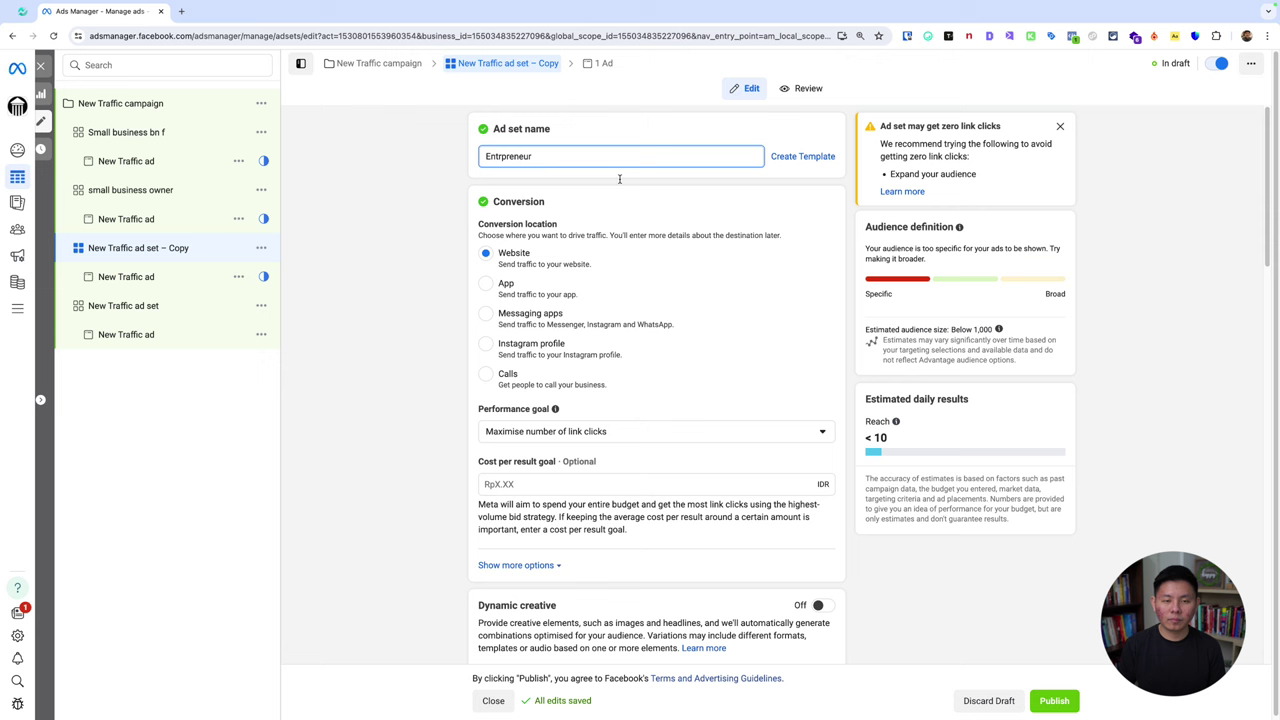
{"action": "left_click", "coordinate": [384, 290]}
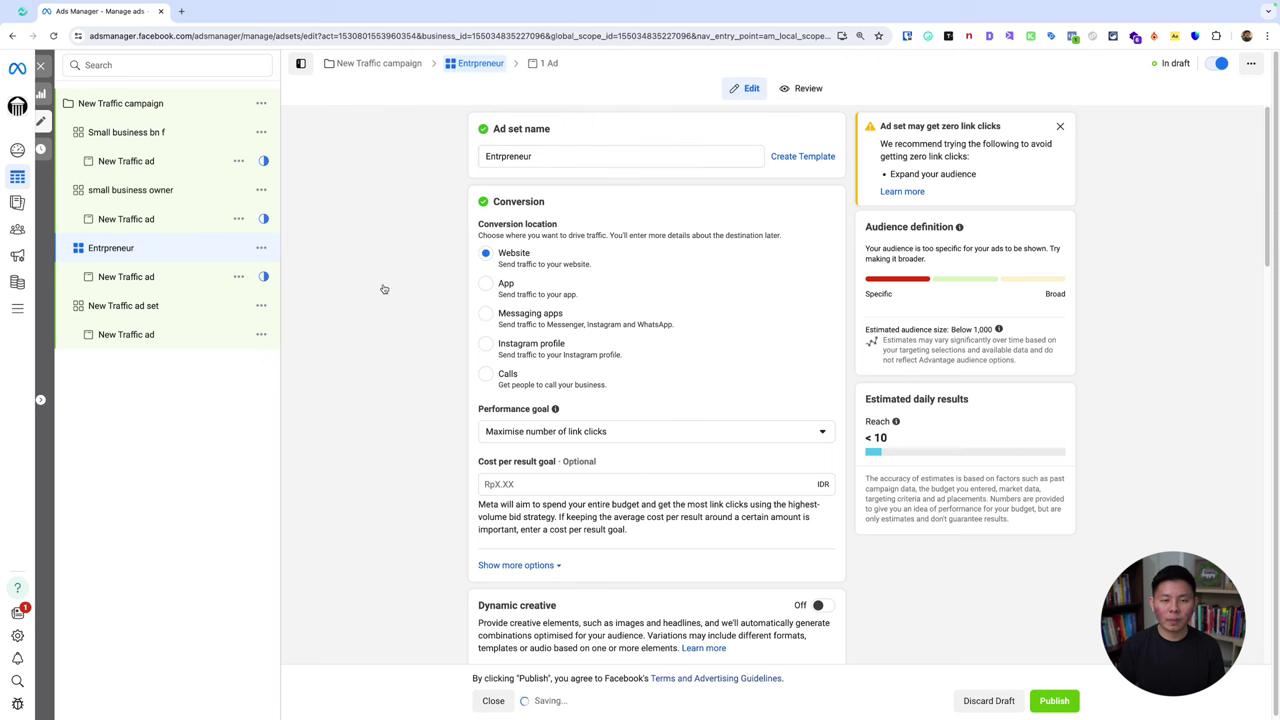
{"action": "left_click", "coordinate": [503, 157]}
{"action": "type", "text": "e"}
{"action": "left_click", "coordinate": [408, 274]}
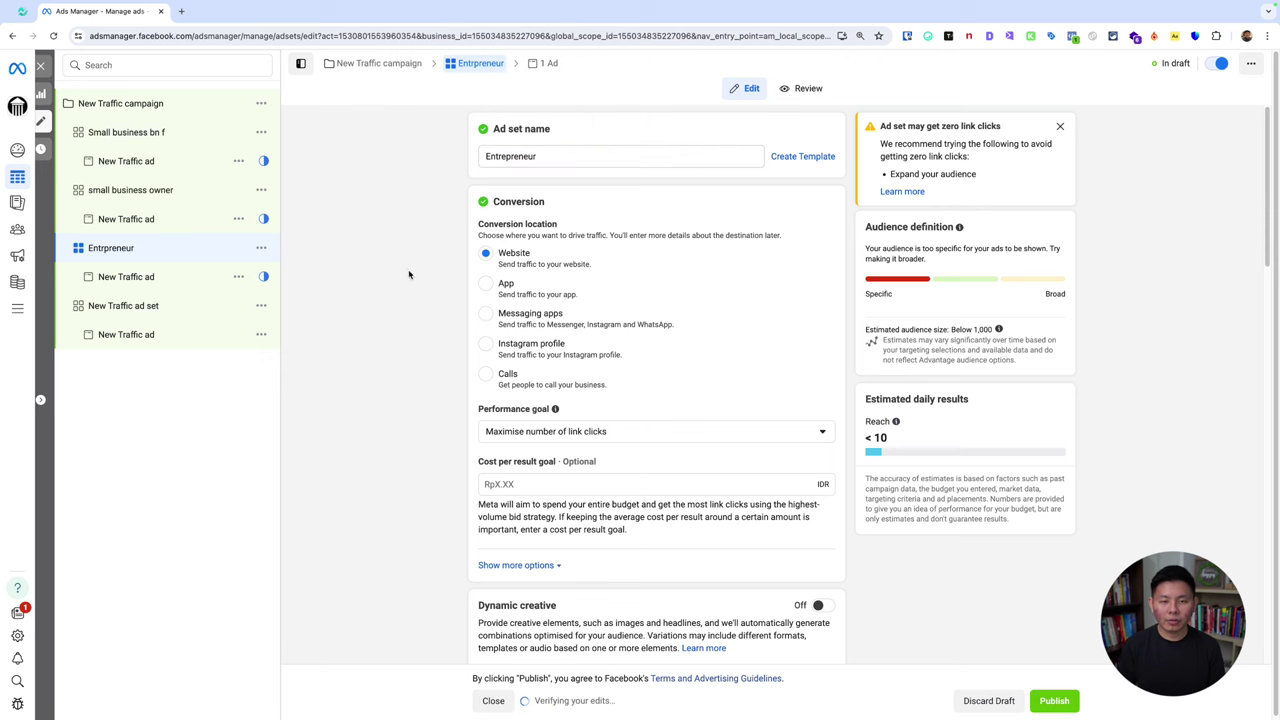
Step: Remove the Business Owner and Business Owners employers from the Entrepreneur ad set's detailed targeting
{"action": "scroll", "coordinate": [560, 340], "scroll_direction": "down", "scroll_amount": 10}
{"action": "scroll", "coordinate": [623, 371], "scroll_direction": "down", "scroll_amount": 3}
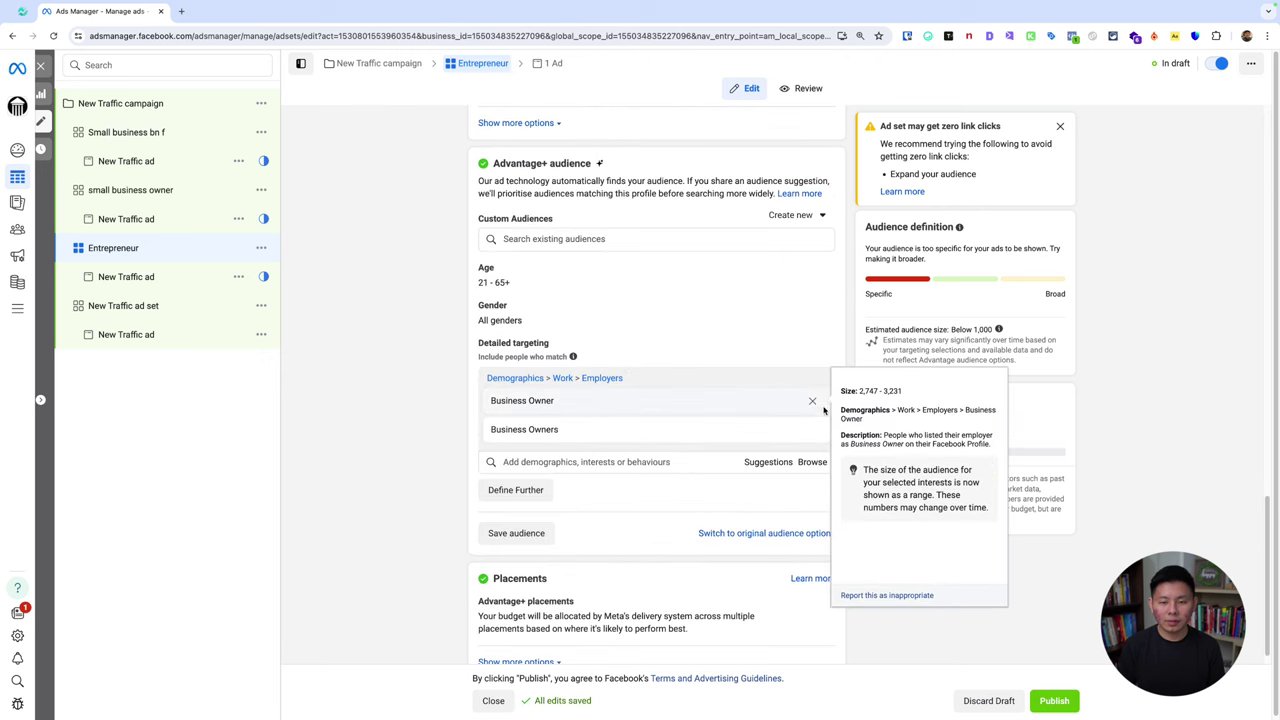
{"action": "left_click", "coordinate": [814, 401]}
{"action": "left_click", "coordinate": [812, 403]}
Step: Search the detailed targeting for "entrepre" and add the Entrepreneurship job title
{"action": "left_click", "coordinate": [558, 462]}
{"action": "type", "text": "entr"}
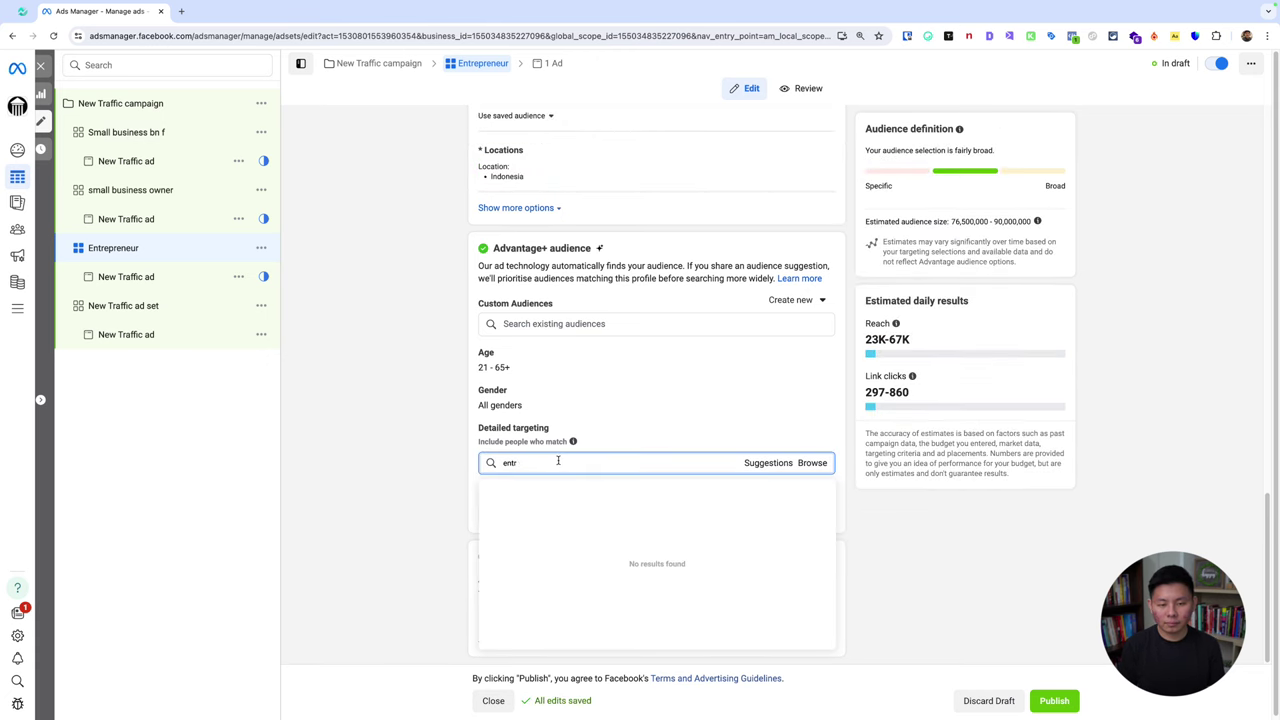
{"action": "type", "text": "ppre"}
{"action": "mouse_move", "coordinate": [555, 513]}
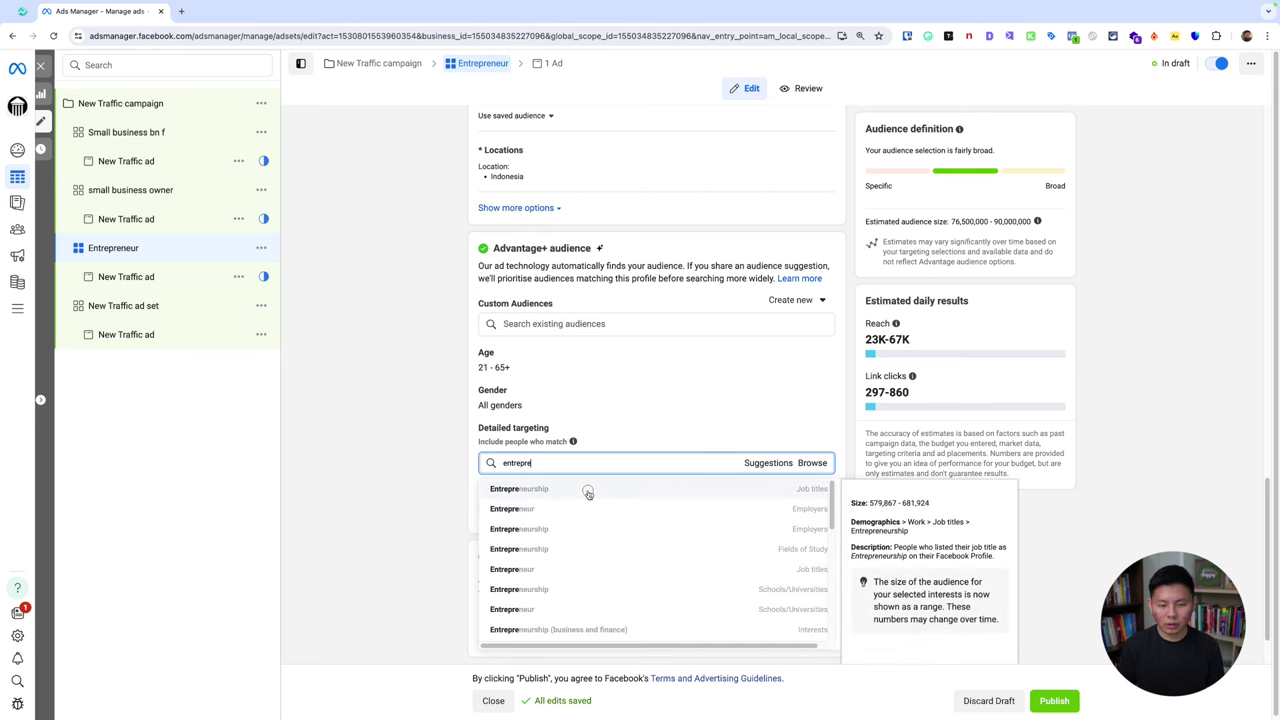
{"action": "left_click", "coordinate": [588, 490]}
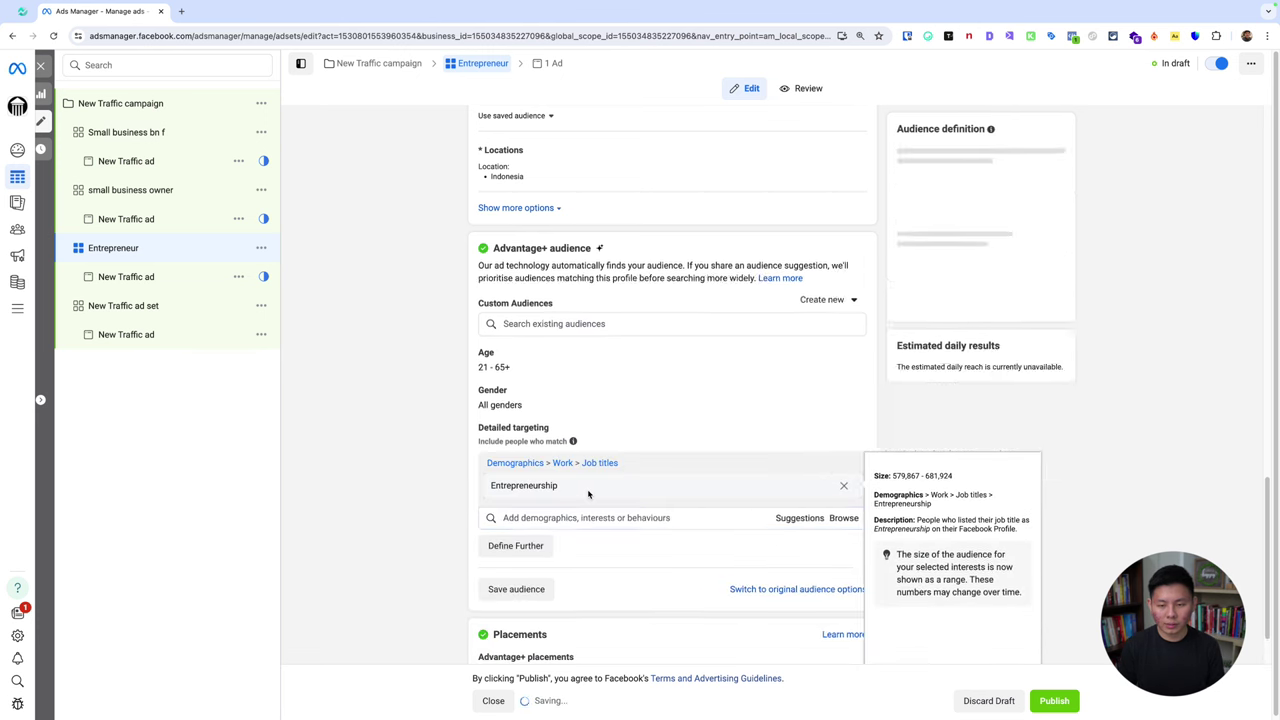
Step: Replace the Entrepreneurship job title with the suggested Entrepreneurship (business and finance) interest in the detailed targeting
{"action": "left_click", "coordinate": [777, 515]}
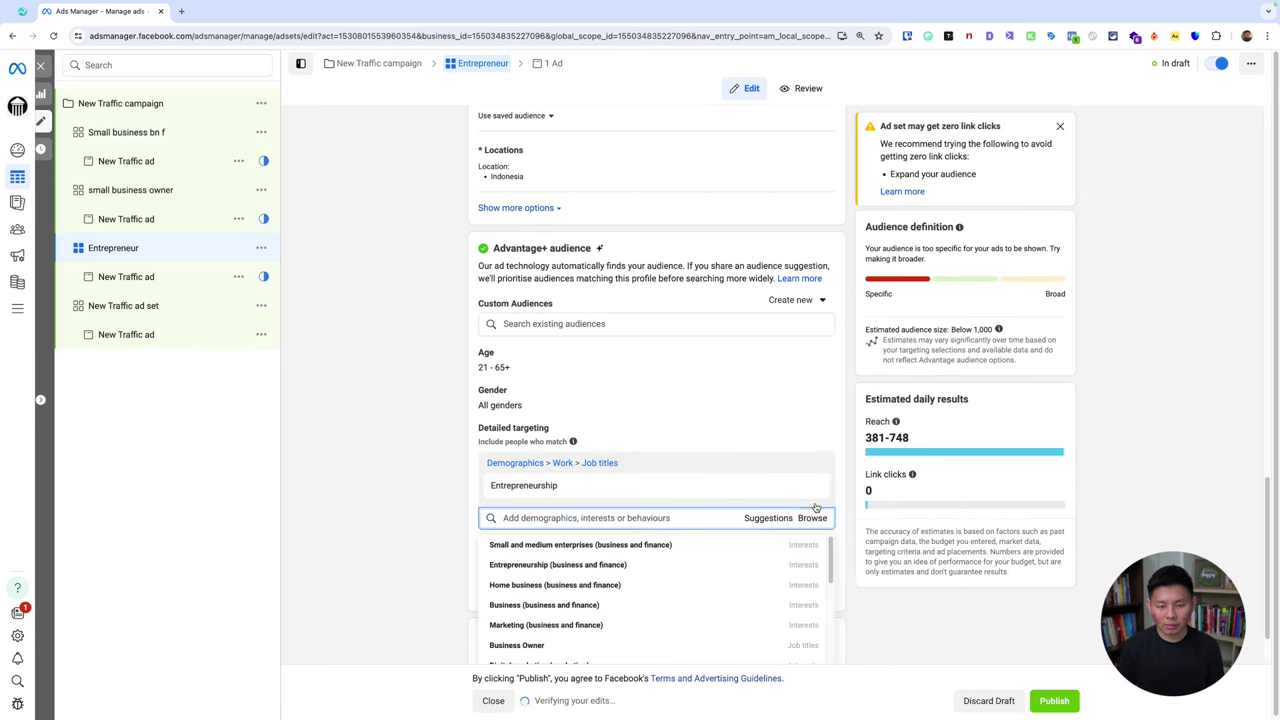
{"action": "left_click", "coordinate": [678, 564]}
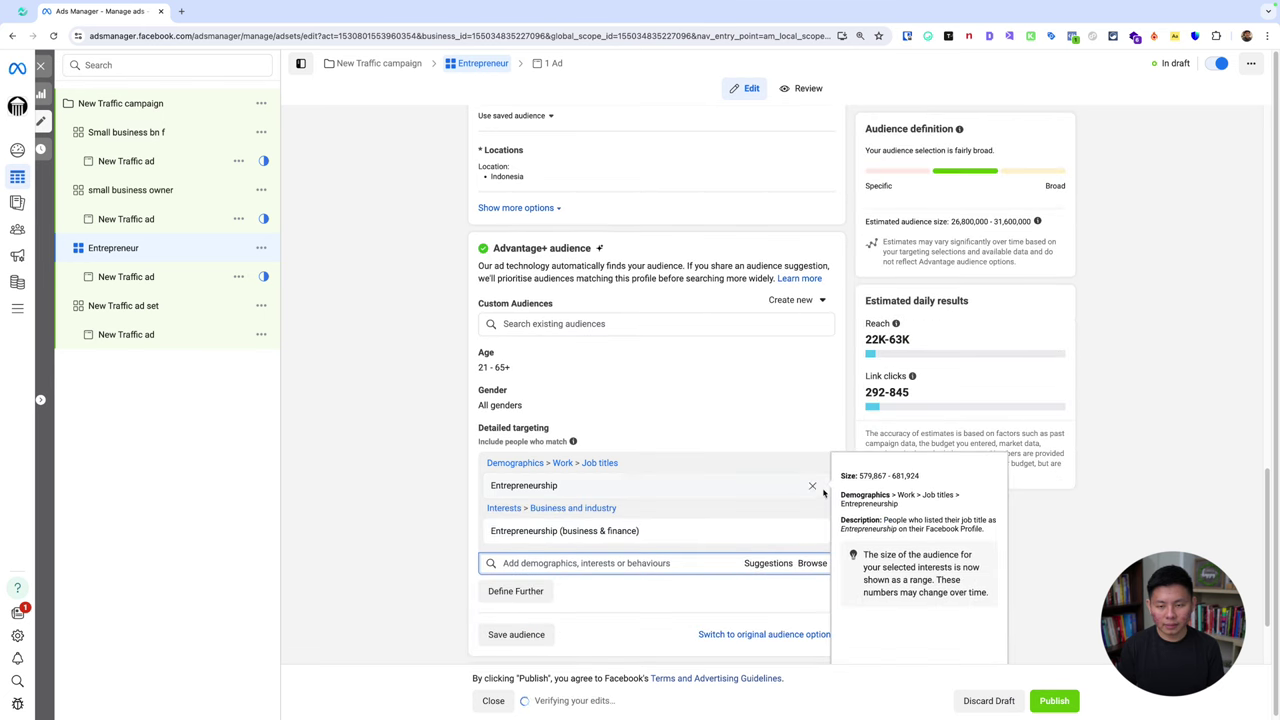
{"action": "left_click", "coordinate": [813, 487]}
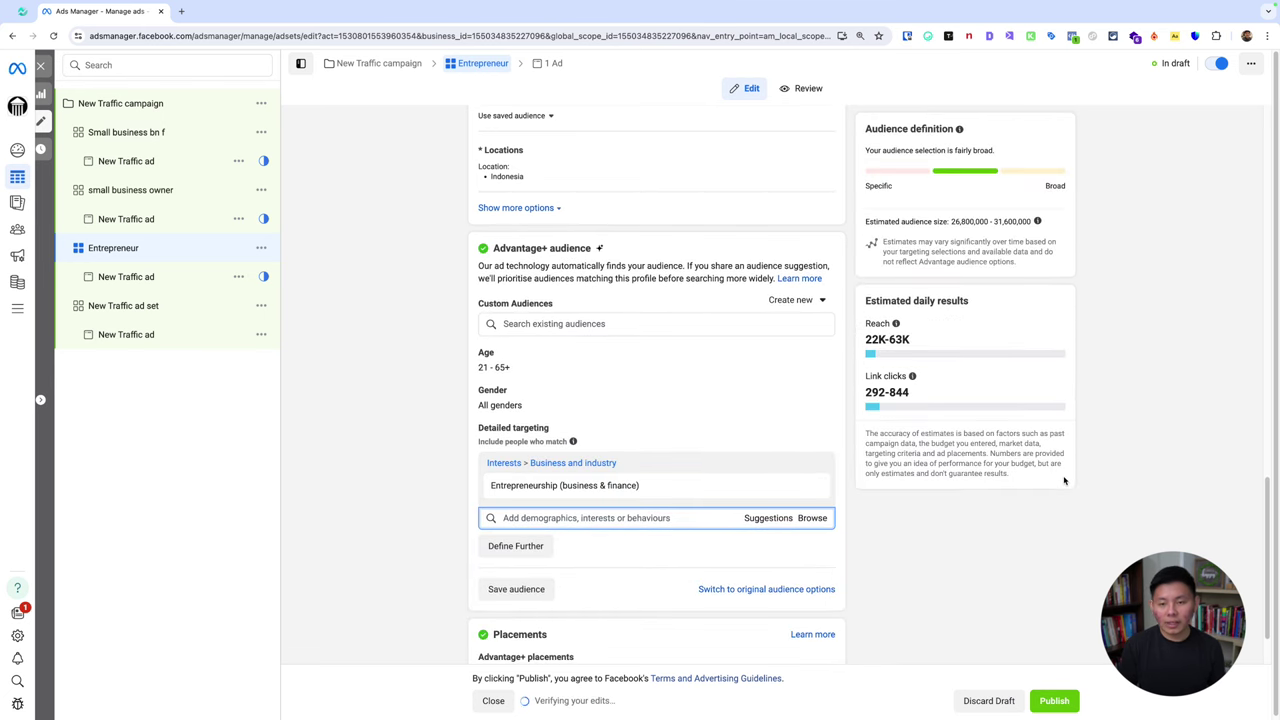
{"action": "key", "text": "ctrl+shift+a"}
{"action": "left_click", "coordinate": [292, 138]}
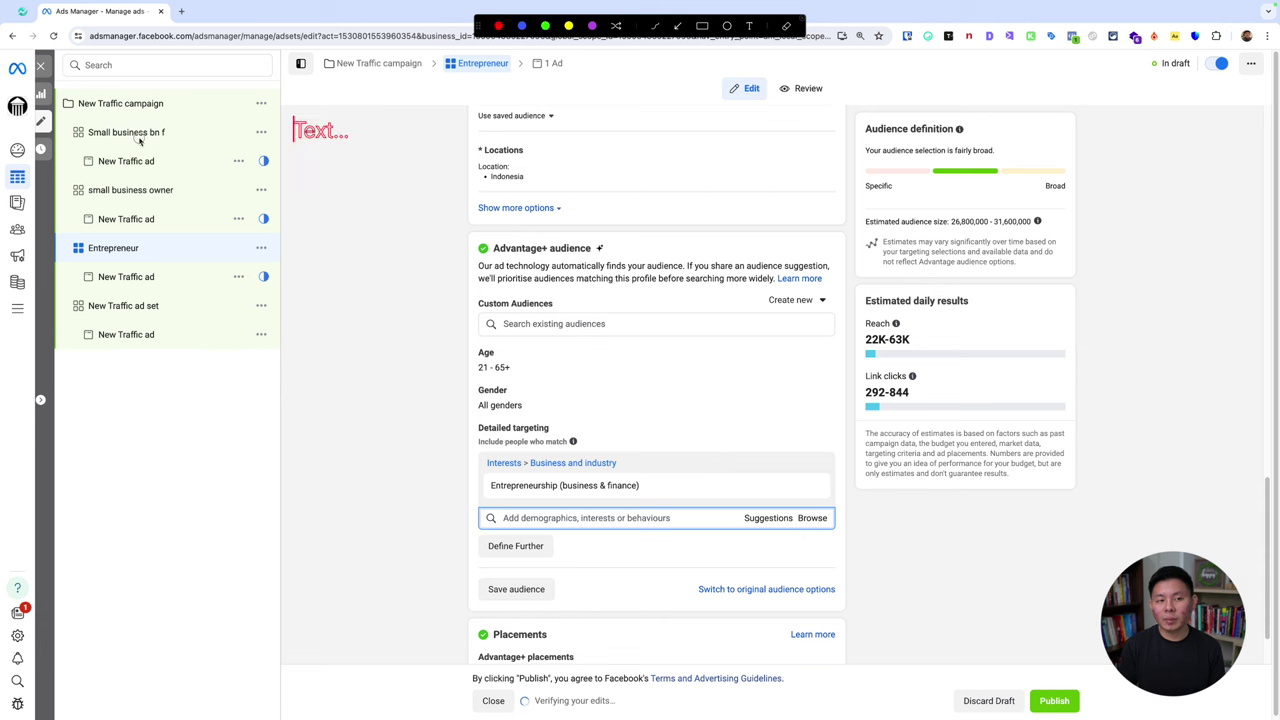
{"action": "left_click", "coordinate": [656, 26]}
{"action": "left_click_drag", "start_coordinate": [368, 134], "coordinate": [153, 128]}
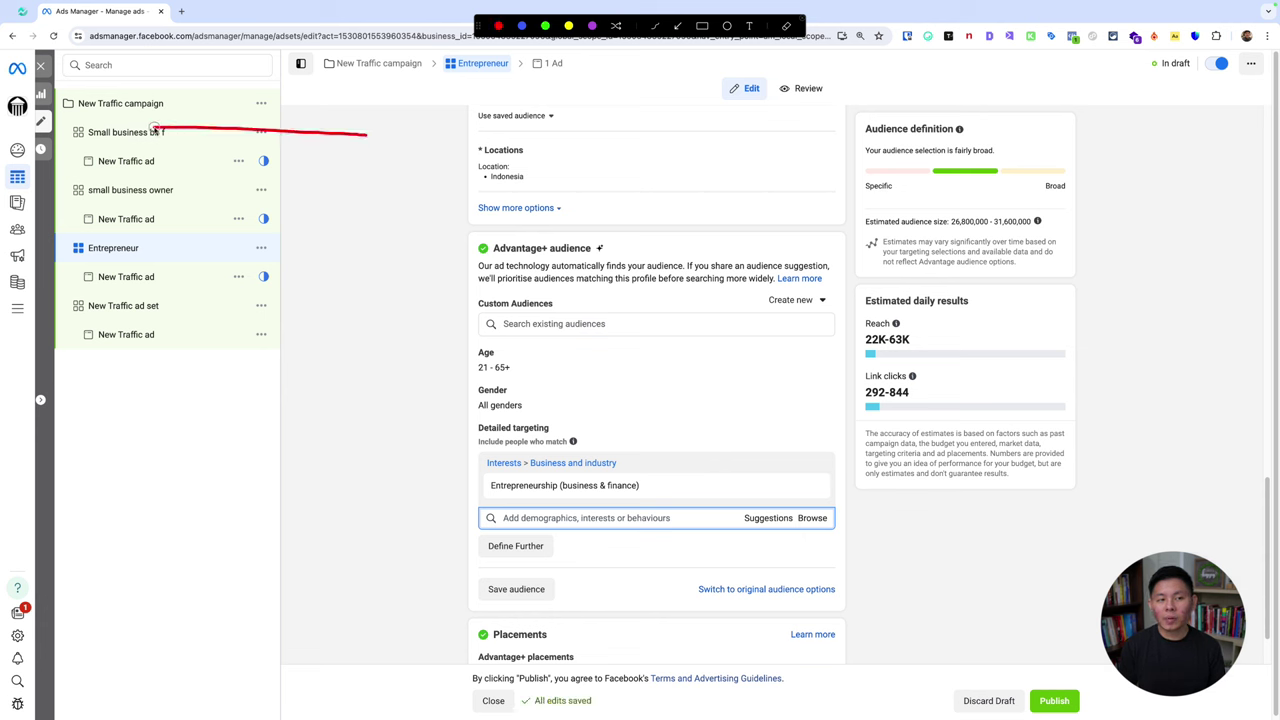
{"action": "left_click_drag", "start_coordinate": [350, 207], "coordinate": [187, 212]}
{"action": "left_click_drag", "start_coordinate": [418, 260], "coordinate": [211, 244]}
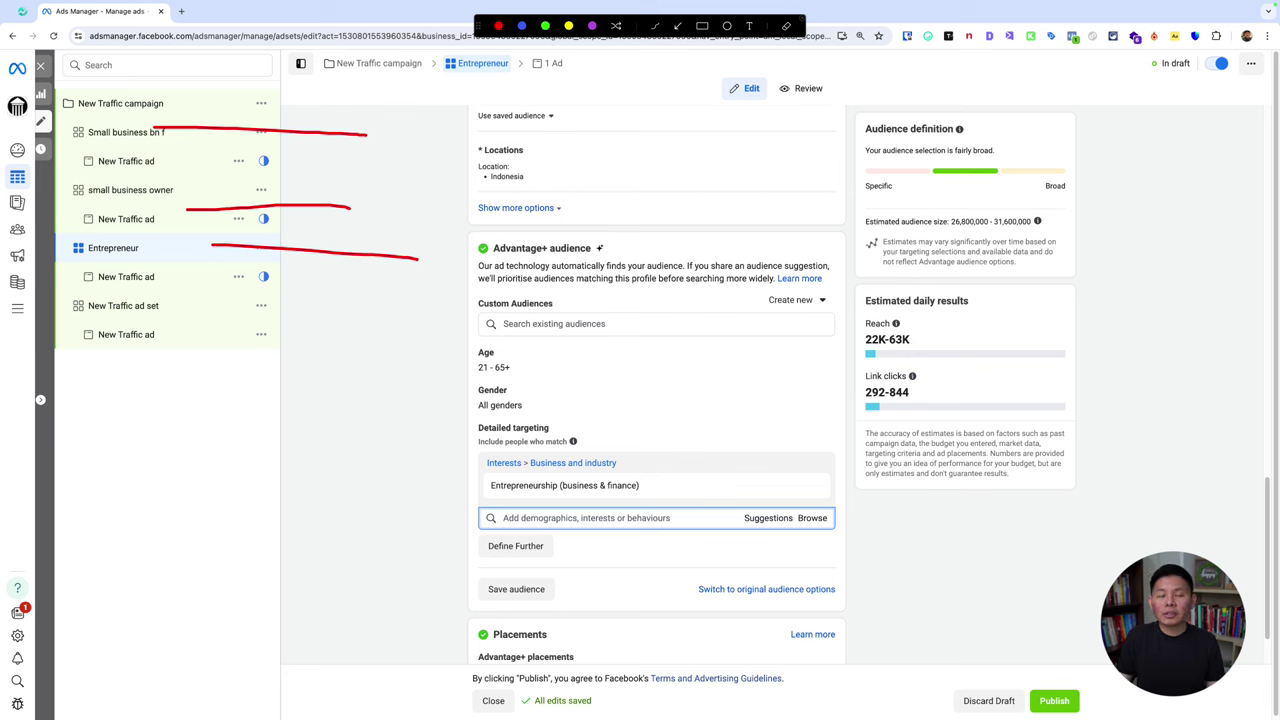
{"action": "key", "text": "Escape"}
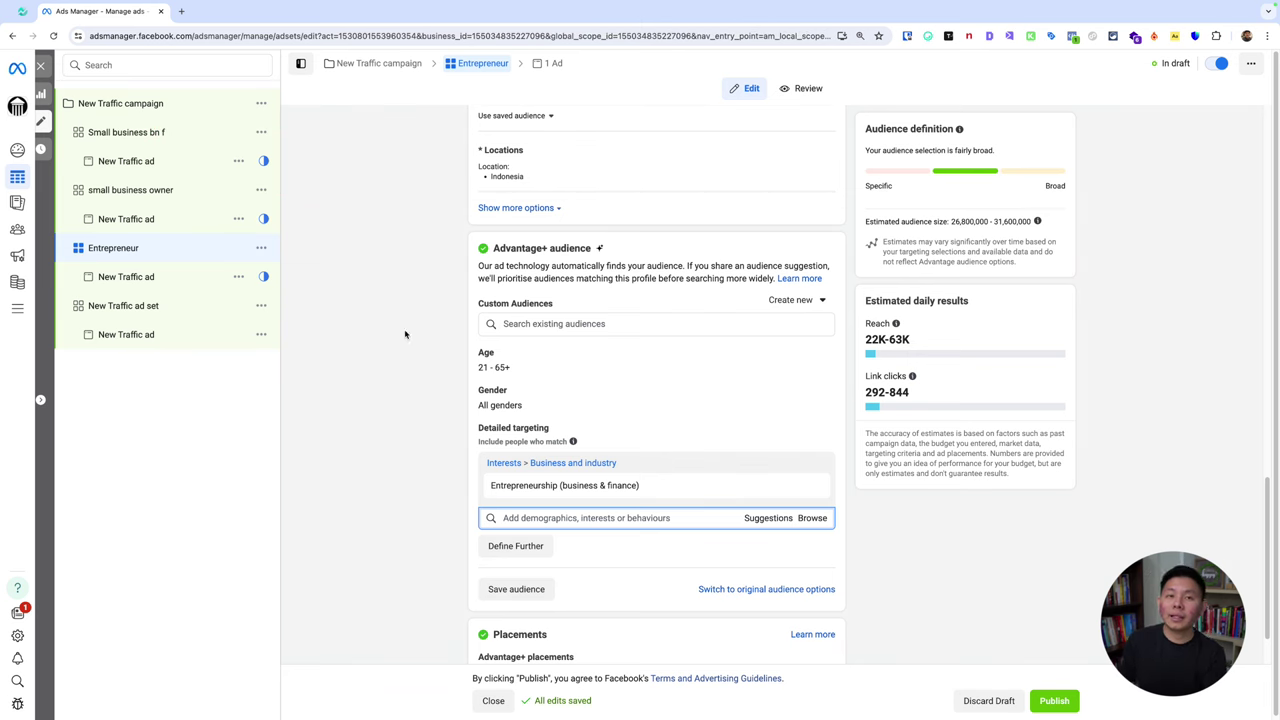